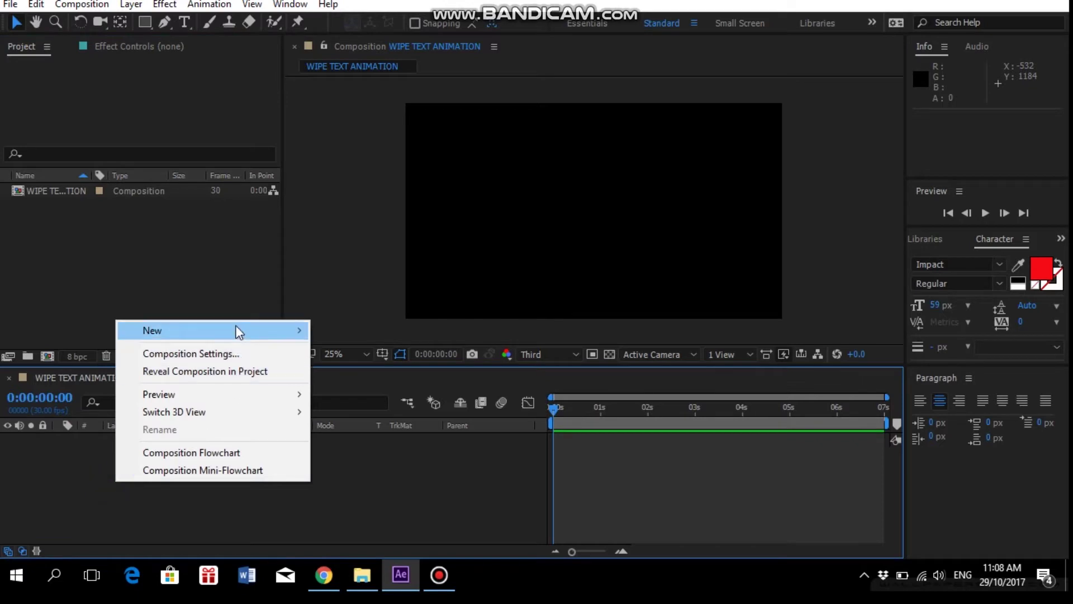
Create a composition-sized solid layer named BACKGROUND with the red colour F60B21
mouse_move(227, 332)
left_click(353, 369)
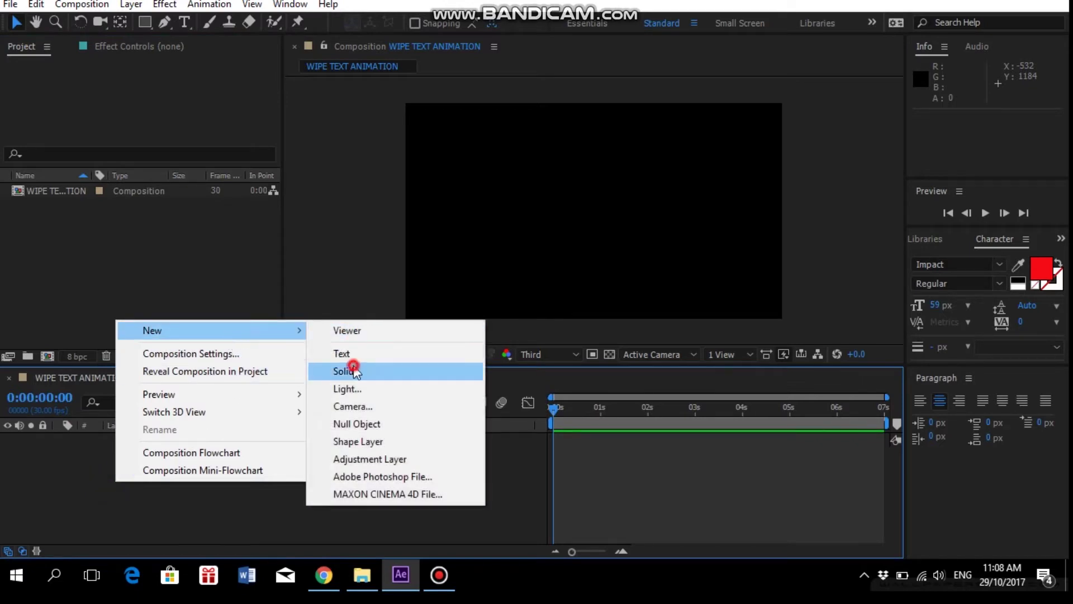
type("BACKGROUND")
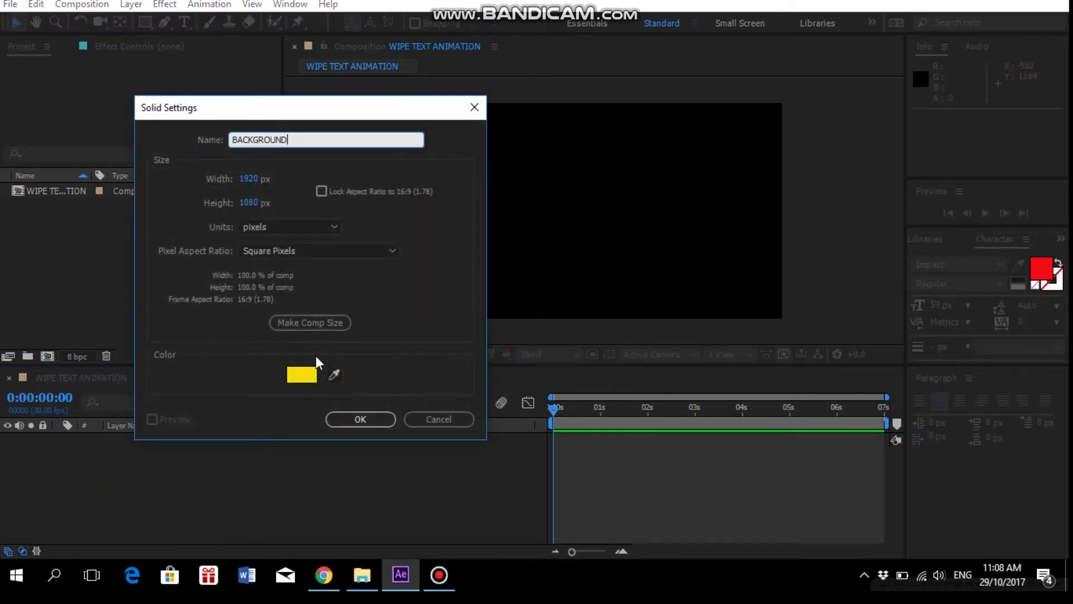
left_click(302, 375)
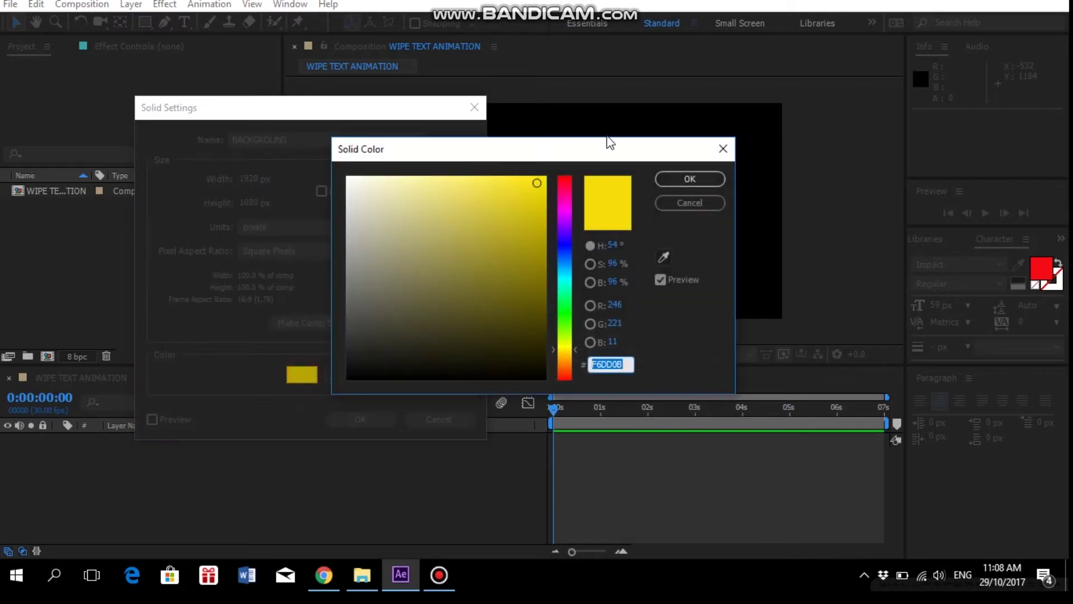
left_click(567, 179)
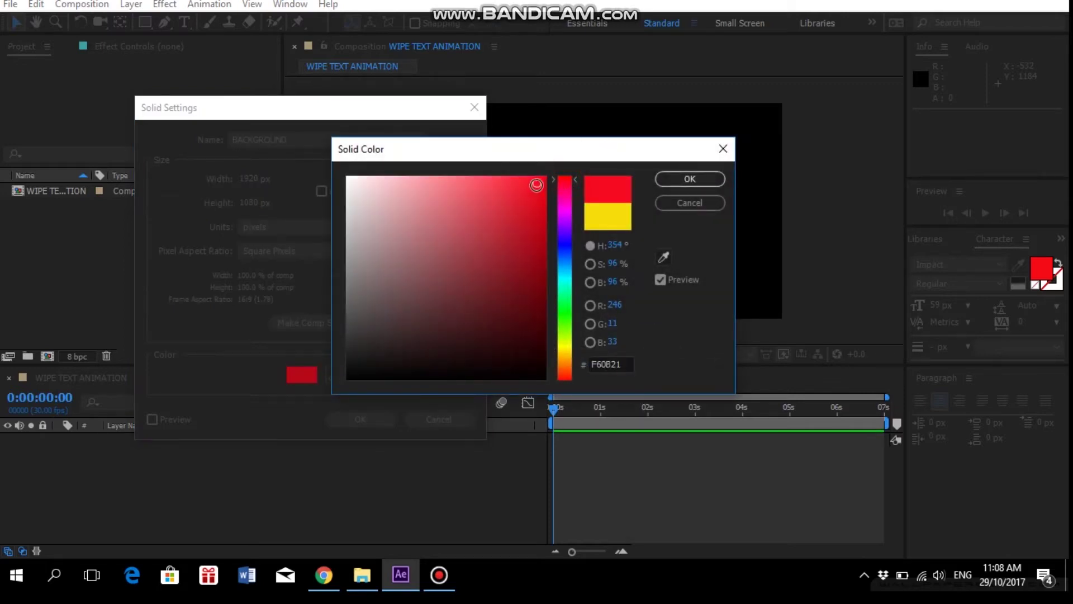
left_click(692, 176)
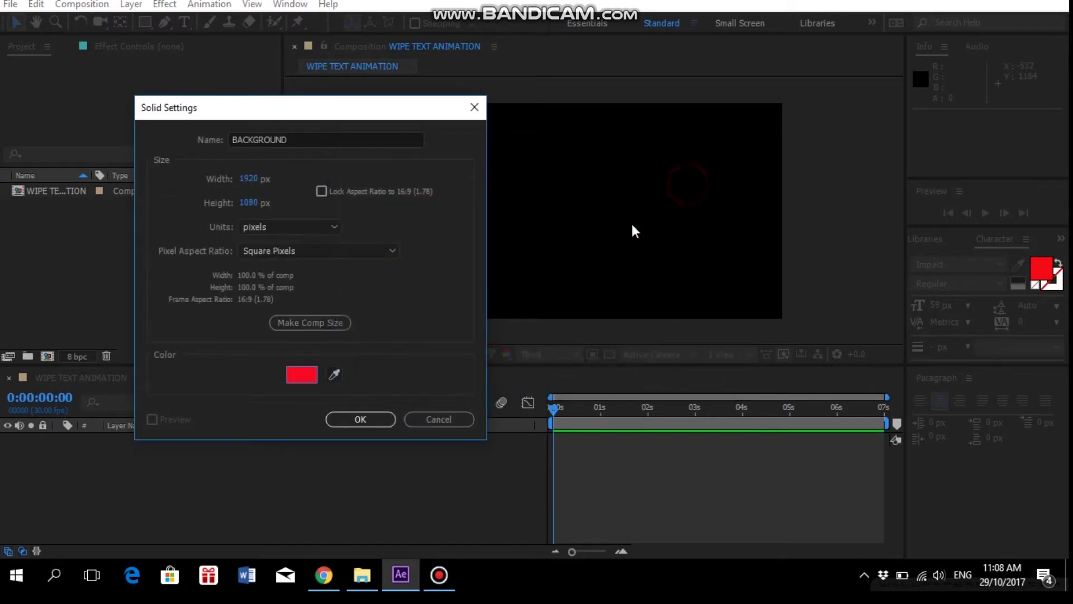
left_click(348, 419)
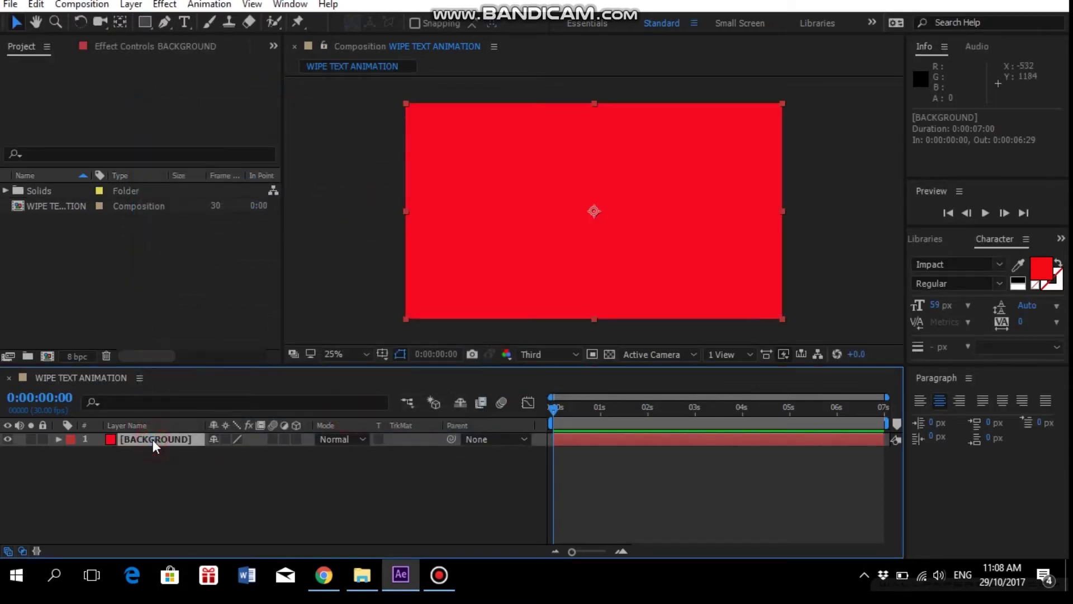
Scale the BACKGROUND layer to 160% in both dimensions
key("s")
left_click(229, 454)
left_click_drag(230, 453, 246, 458)
left_click(237, 453)
type("160")
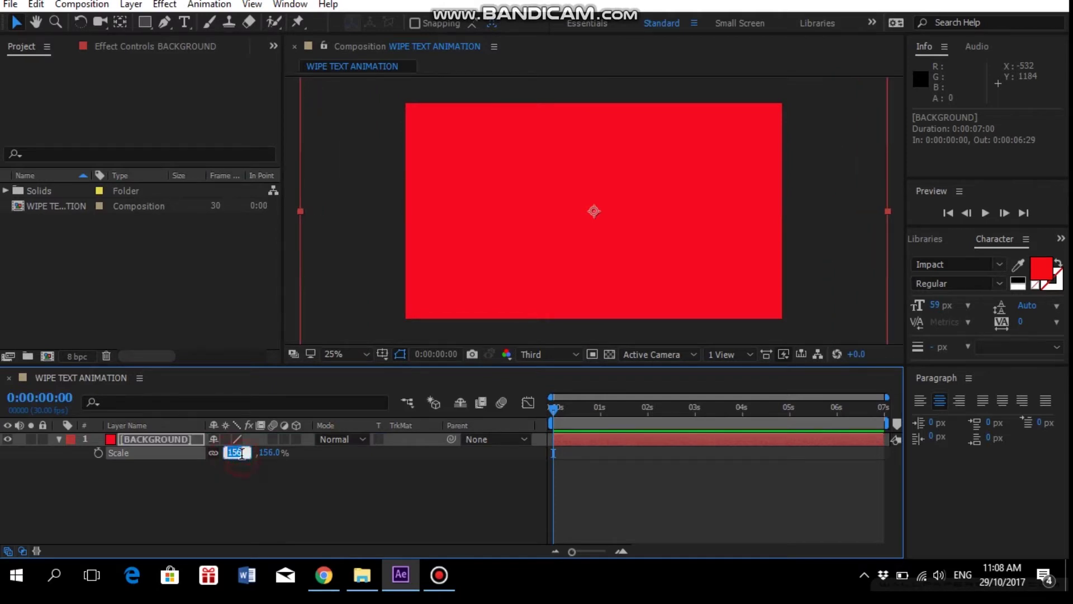
key("Return")
left_click(251, 490)
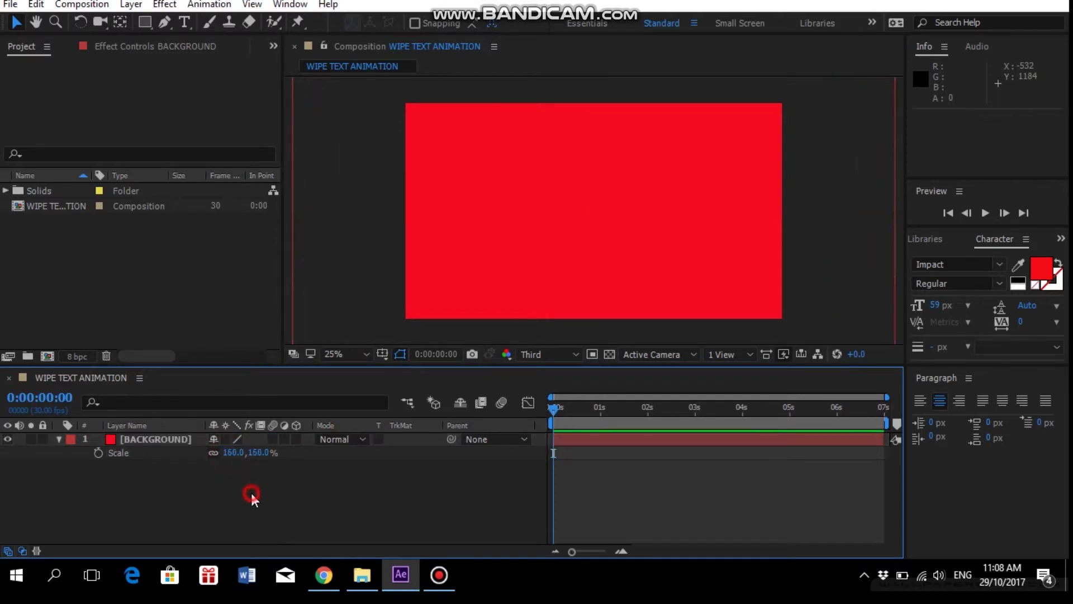
left_click(58, 436)
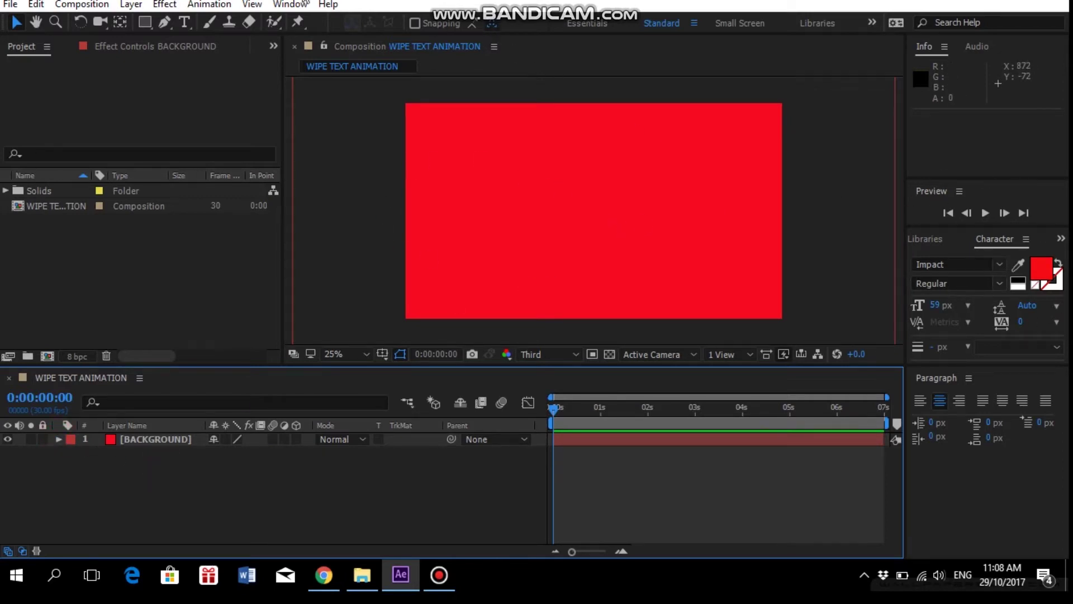
Find the Gradient Ramp effect, apply it to the BACKGROUND solid and set its ramp shape to Radial Ramp
left_click(275, 4)
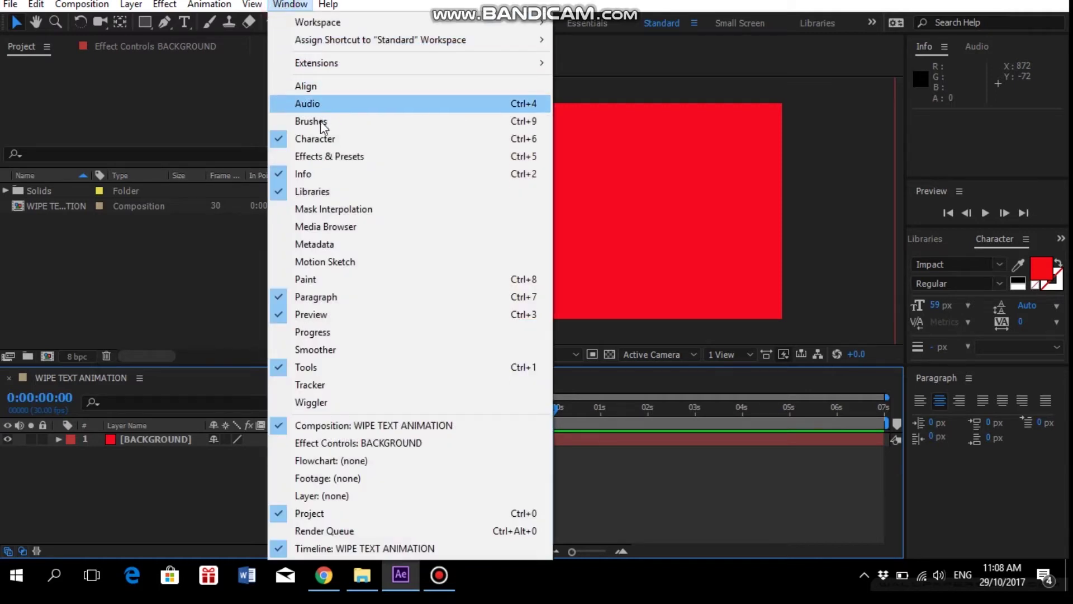
left_click(316, 151)
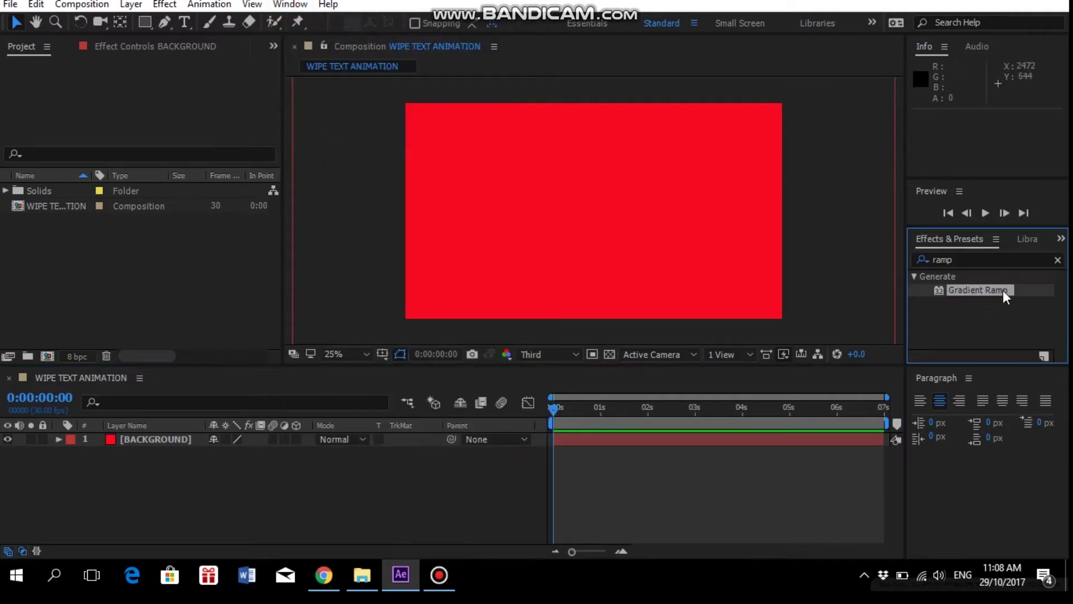
left_click(962, 262)
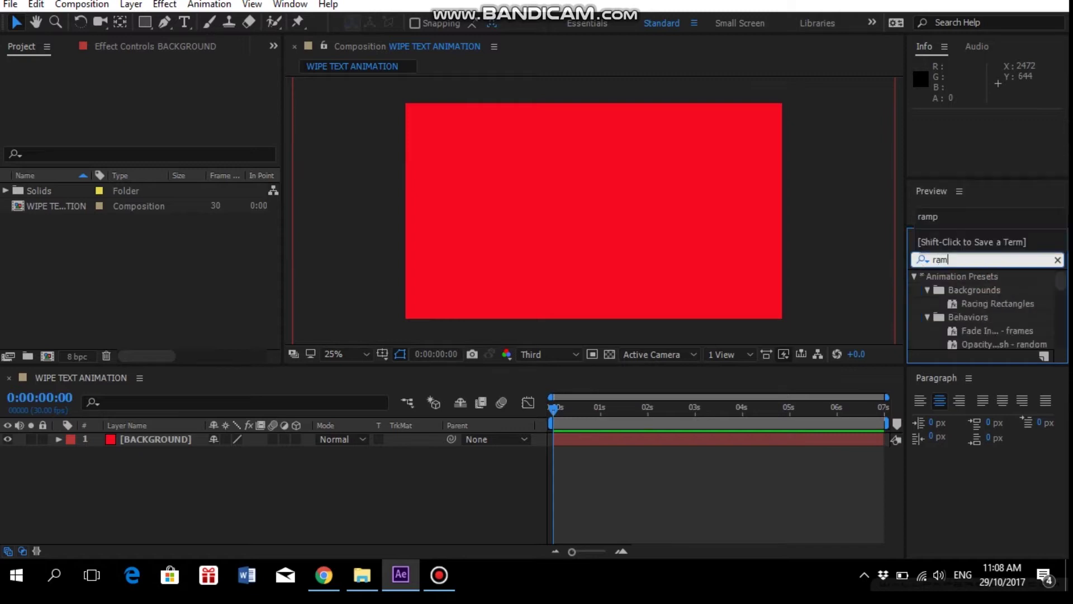
left_click(989, 289)
left_click_drag(989, 289, 668, 227)
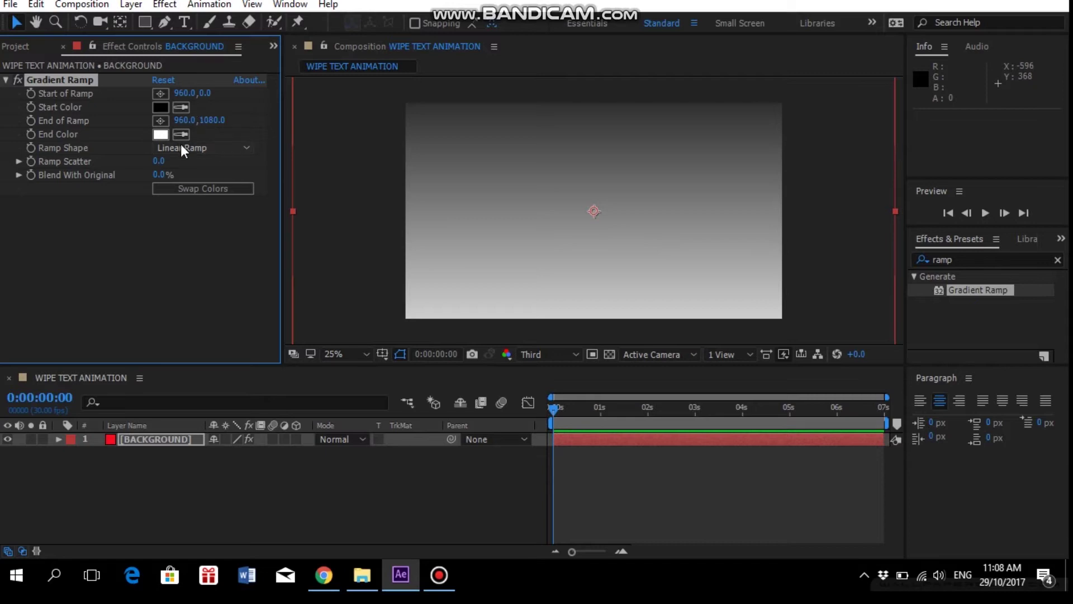
left_click(204, 146)
left_click(198, 182)
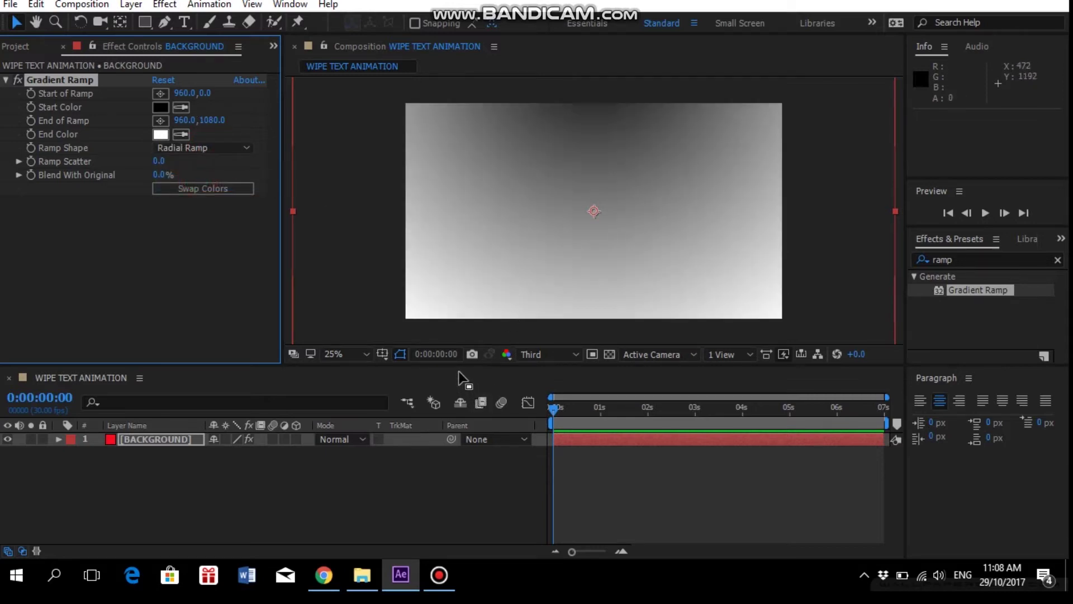
Move the gradient's start point to the centre of the composition, at about 970, 560
left_click(366, 354)
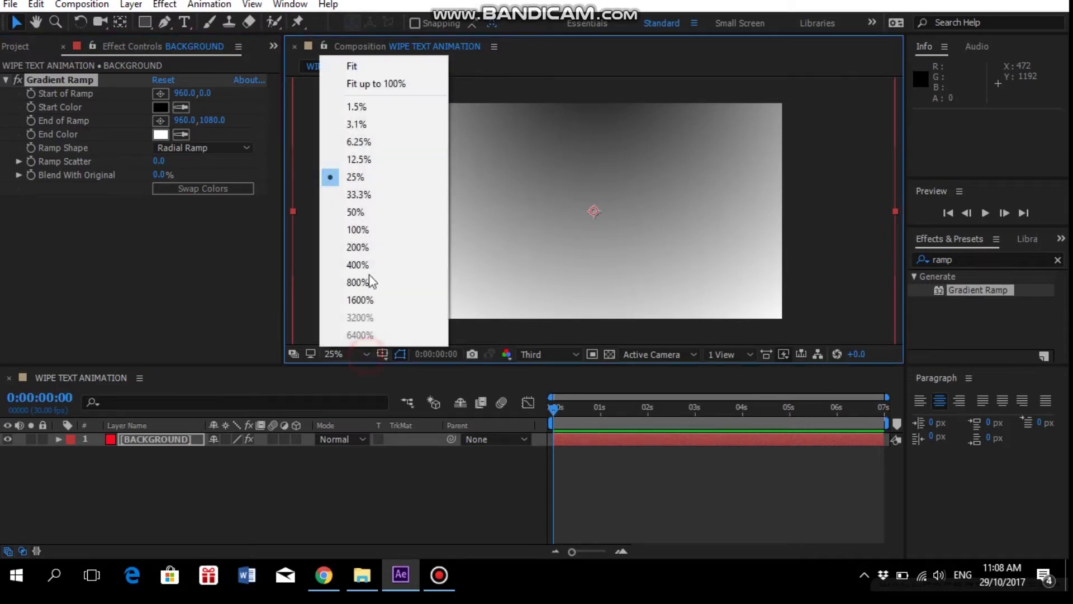
left_click(374, 142)
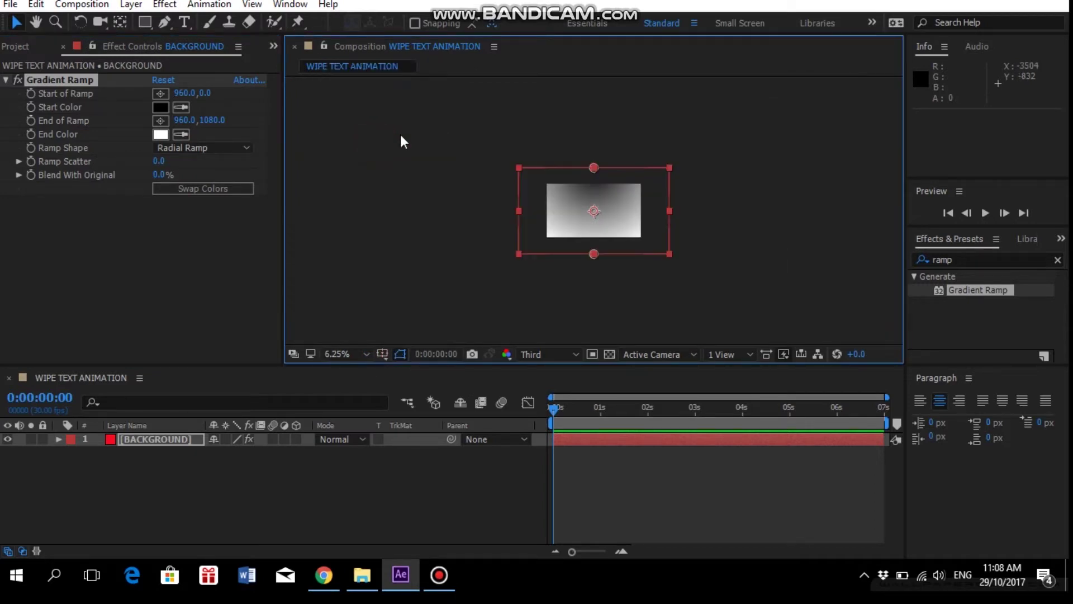
left_click_drag(591, 171, 591, 216)
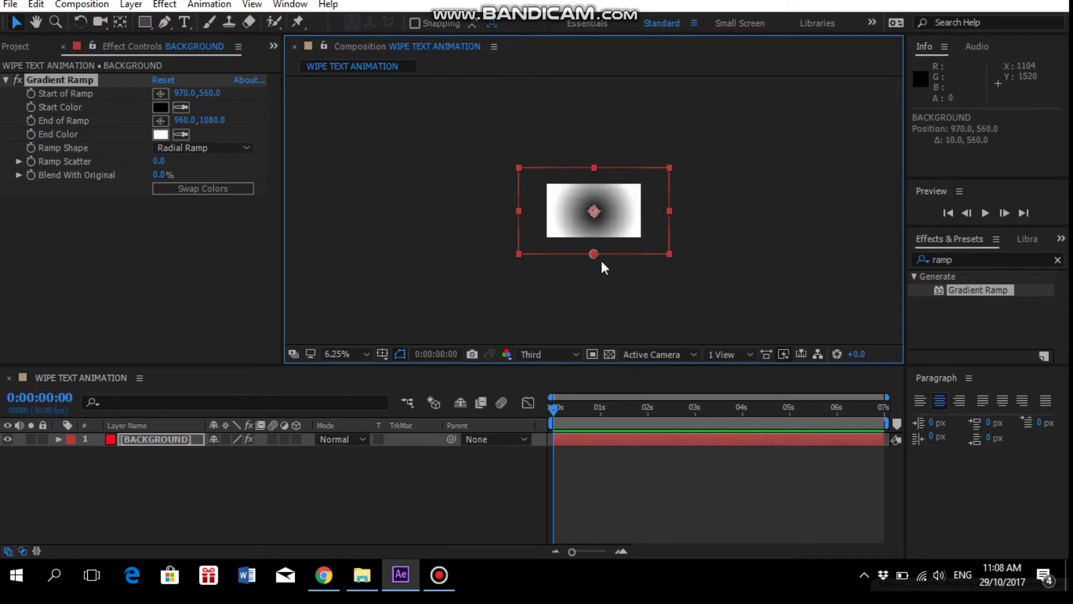
Move the gradient's end point far outside the frame, down and to the right, to about 16690, 9720
left_click_drag(596, 253, 864, 319)
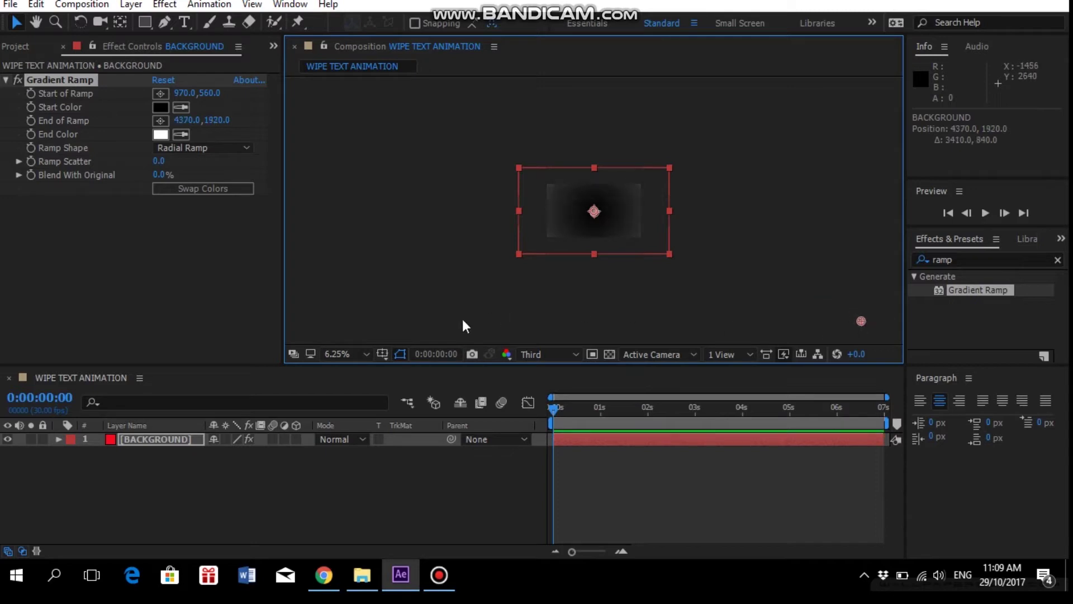
left_click(366, 354)
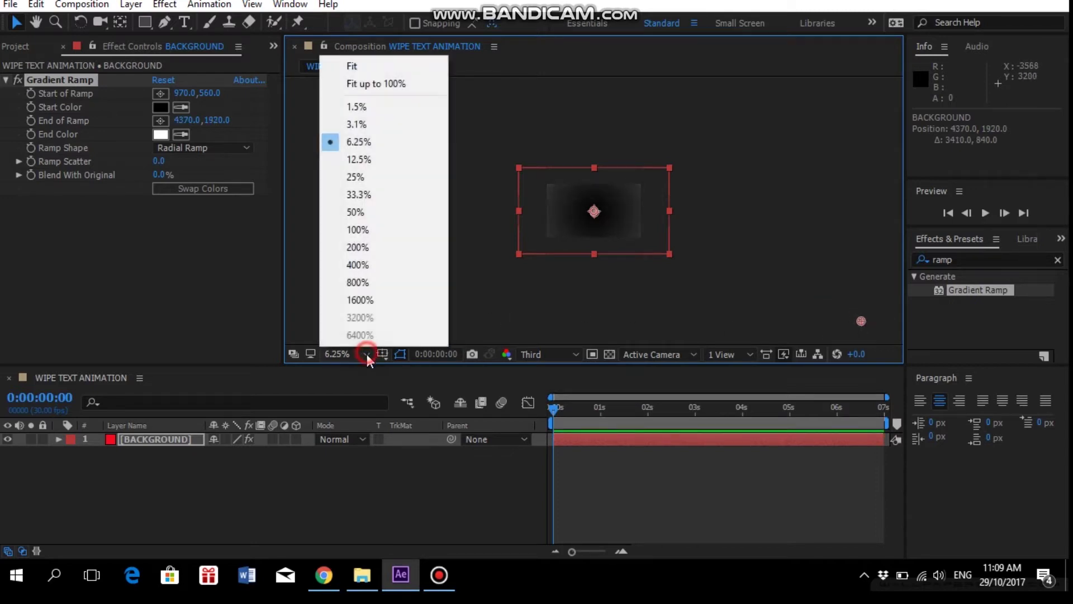
left_click(397, 103)
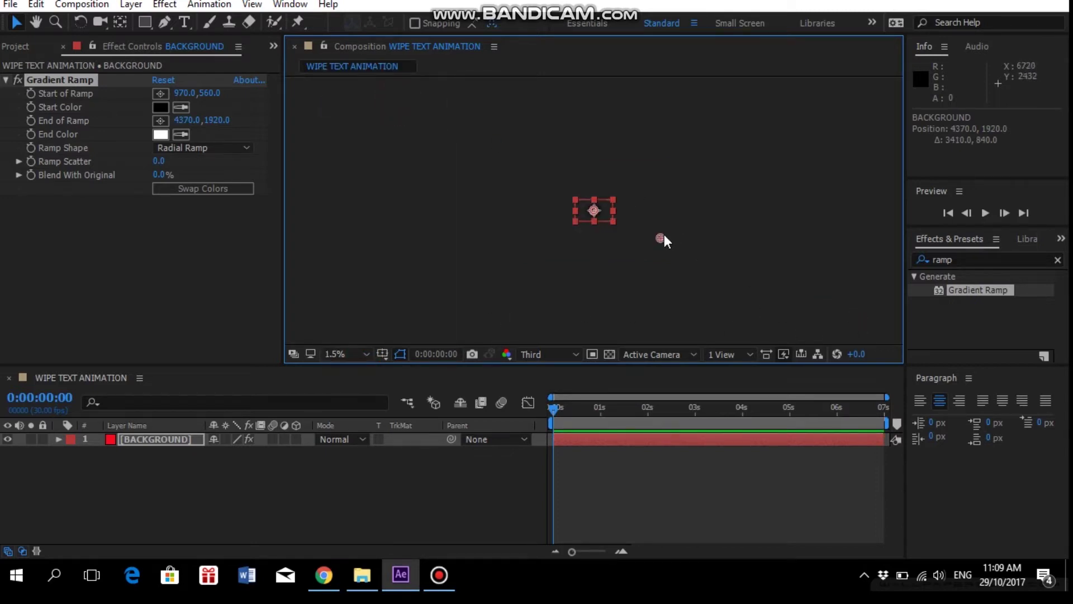
left_click_drag(660, 236, 902, 392)
left_click(680, 244)
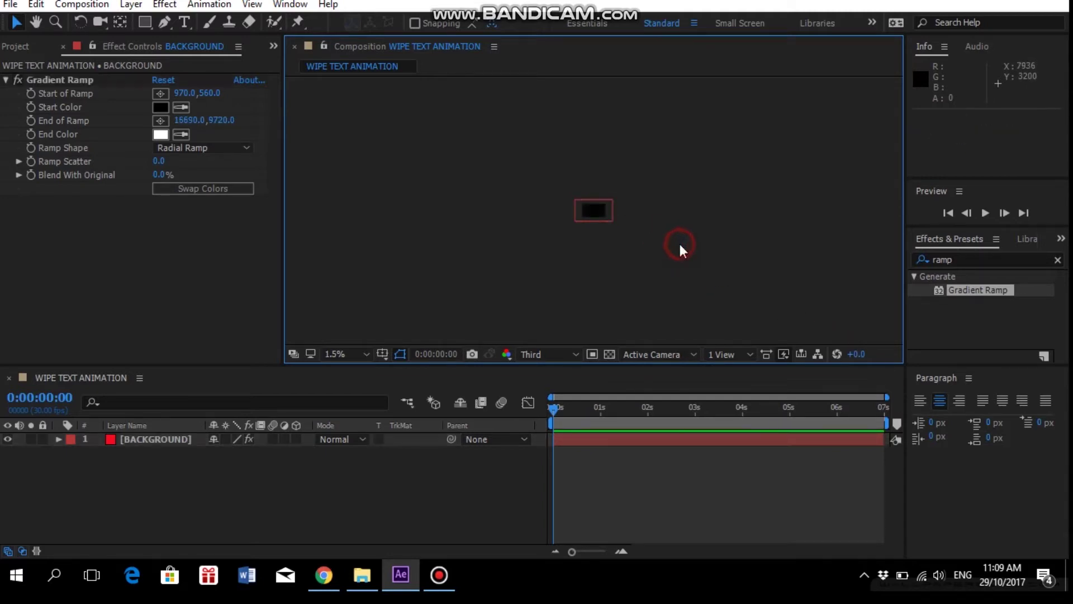
left_click(339, 354)
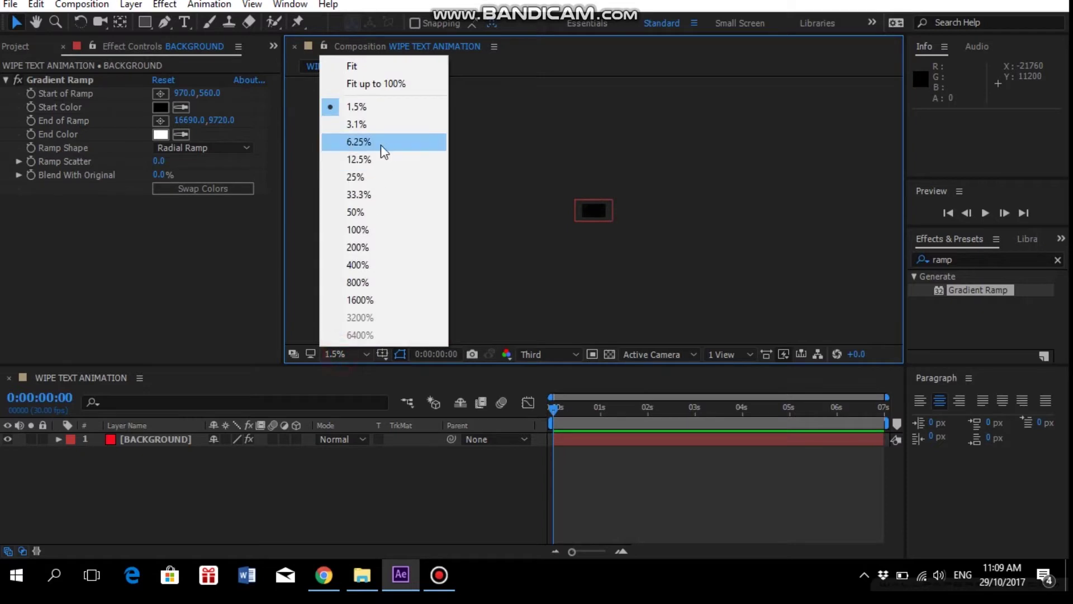
left_click(378, 85)
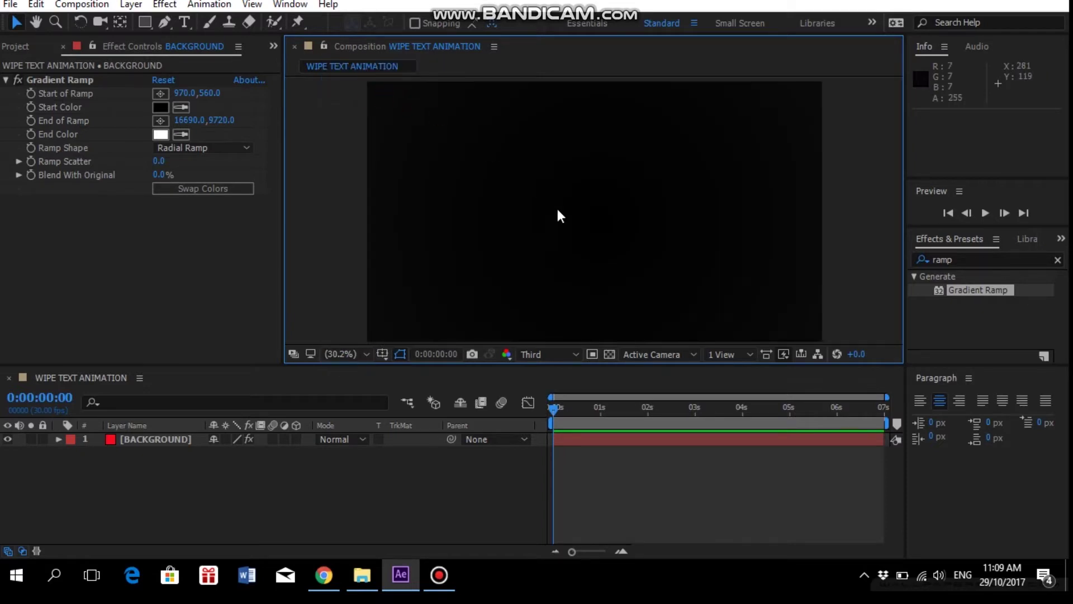
Add a text layer reading CHINOPEDIA on the first line and STUDIO on the second
left_click(169, 485)
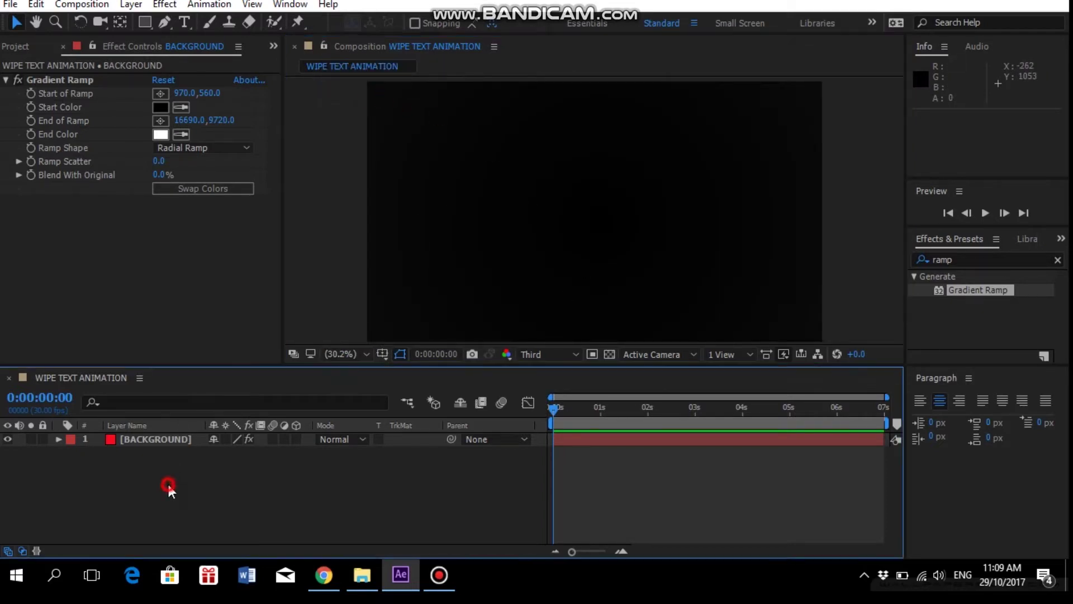
left_click(180, 28)
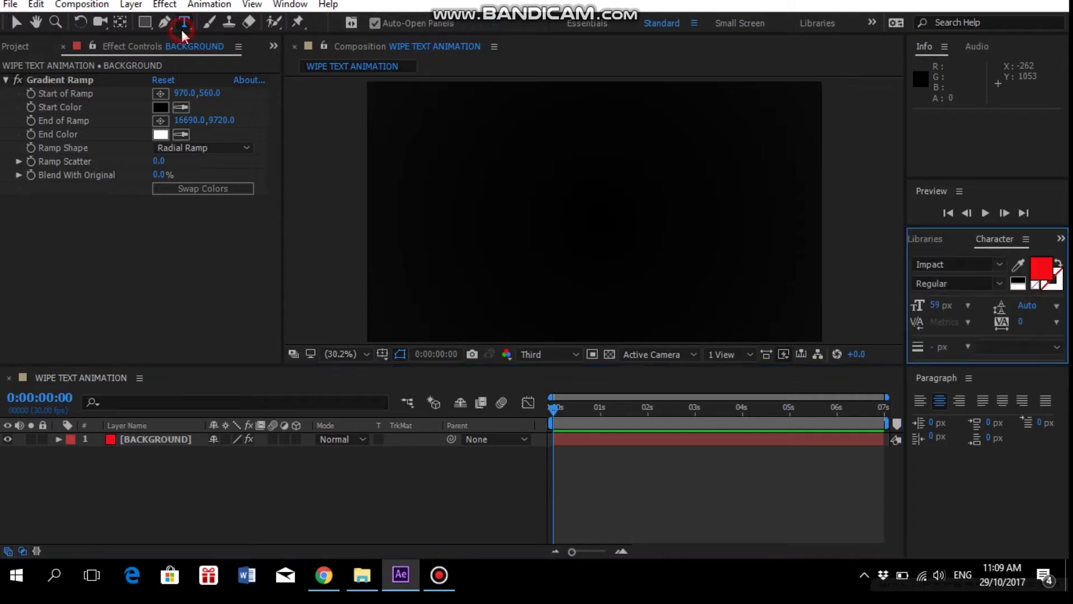
left_click(437, 210)
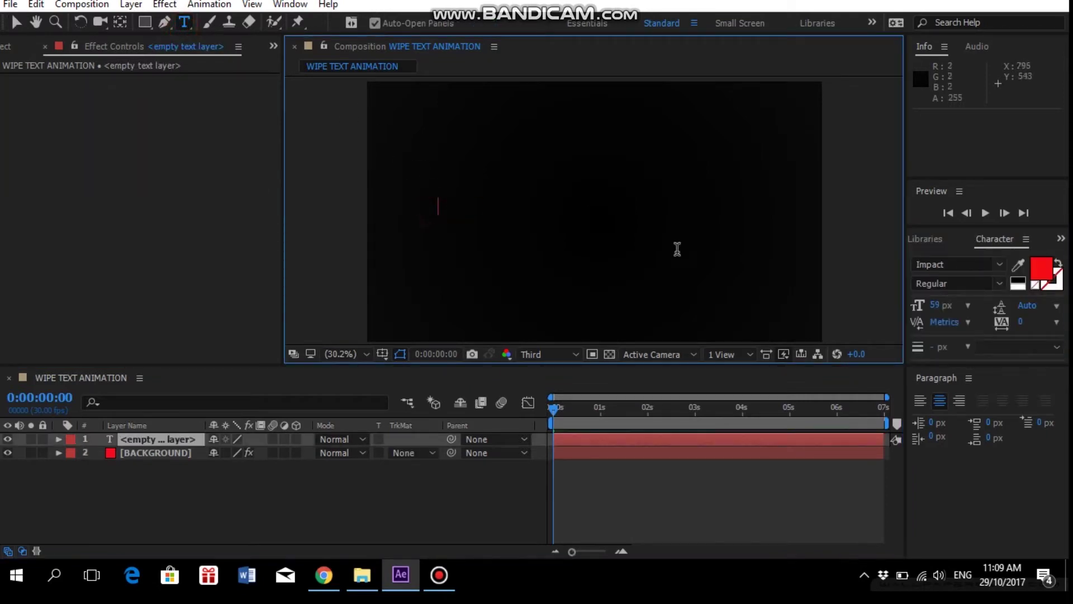
type("CHINOPEDIA")
key("Return")
type("STUDIO")
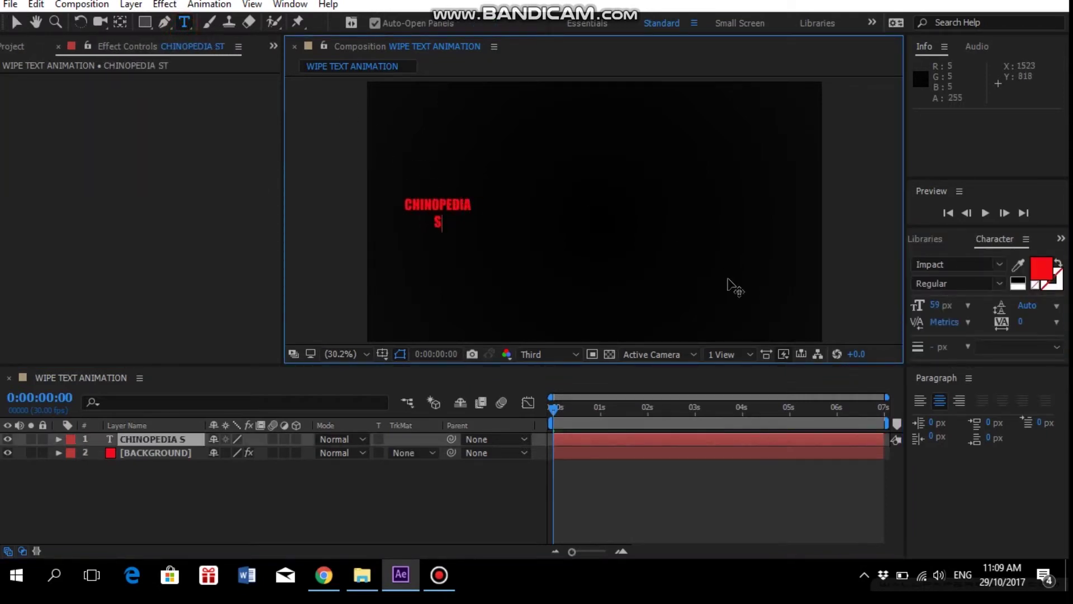
Move the CHINOPEDIA STUDIO text to the middle of the frame and scale it to 425%
left_click(17, 23)
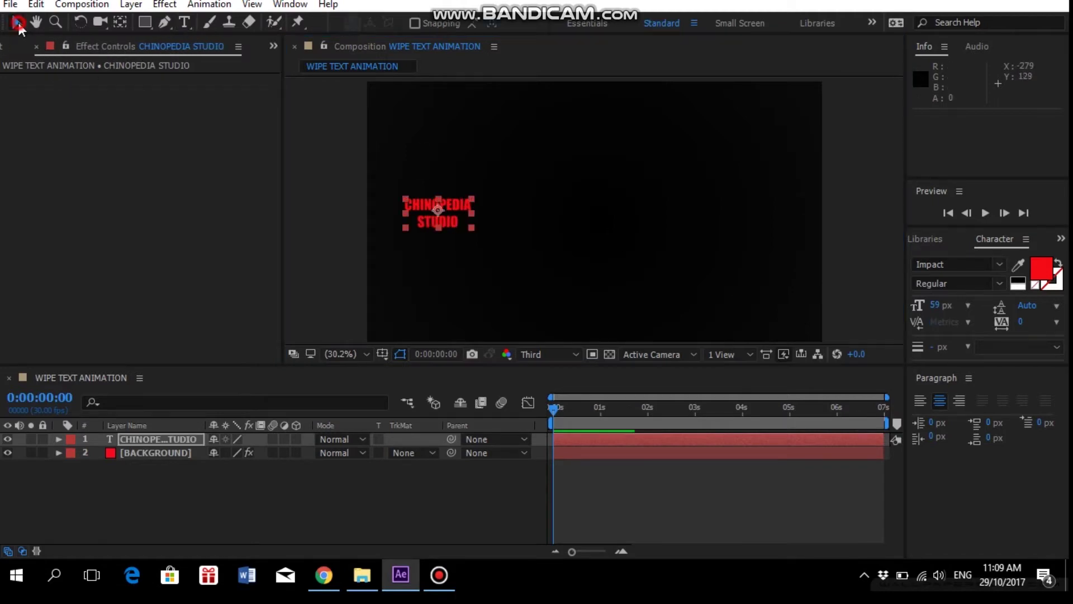
left_click_drag(453, 211, 596, 207)
left_click(172, 440)
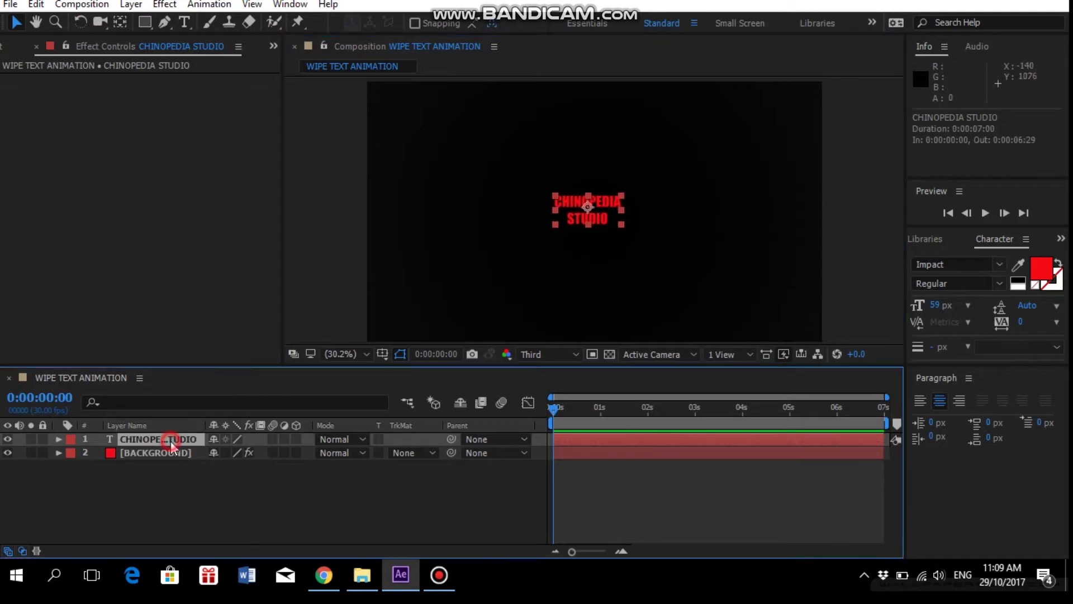
key("s")
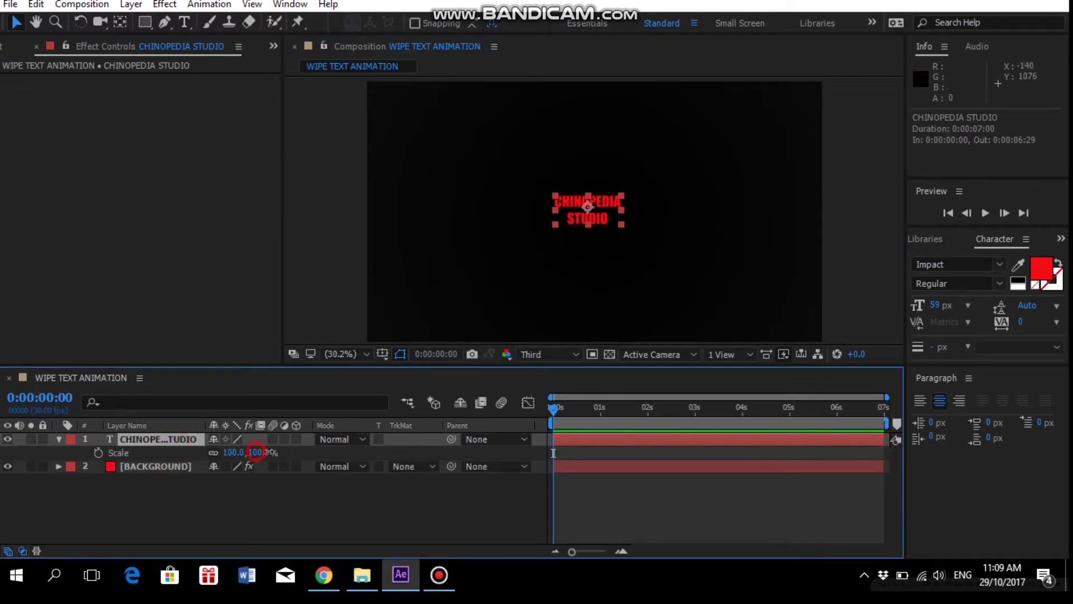
left_click_drag(258, 452, 509, 454)
left_click(184, 532)
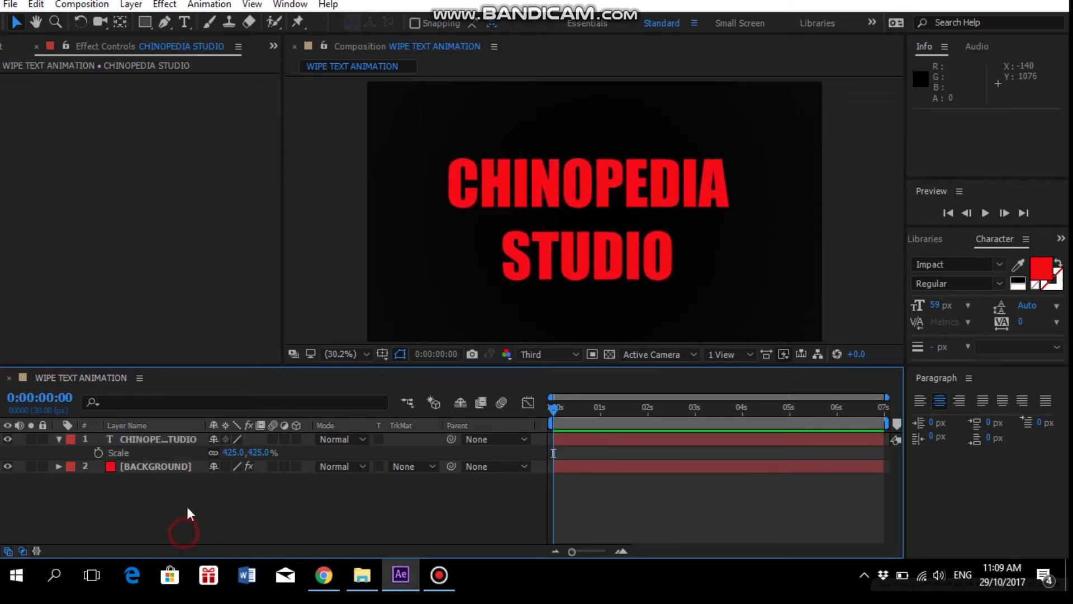
Change the fill colour of the CHINOPEDIA STUDIO text to yellow EEF60B
left_click(179, 441)
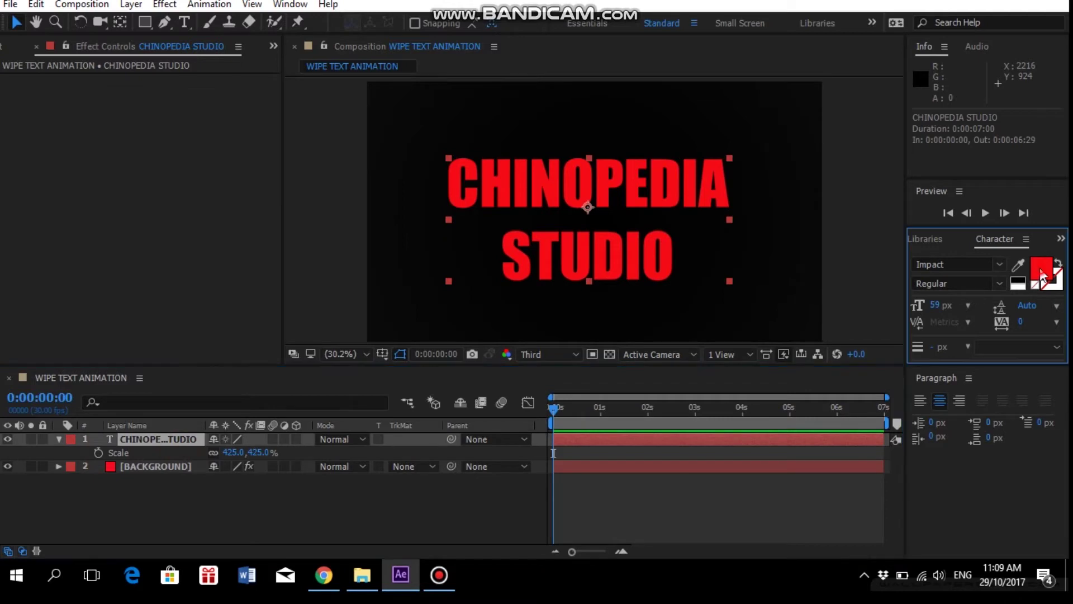
left_click(1041, 268)
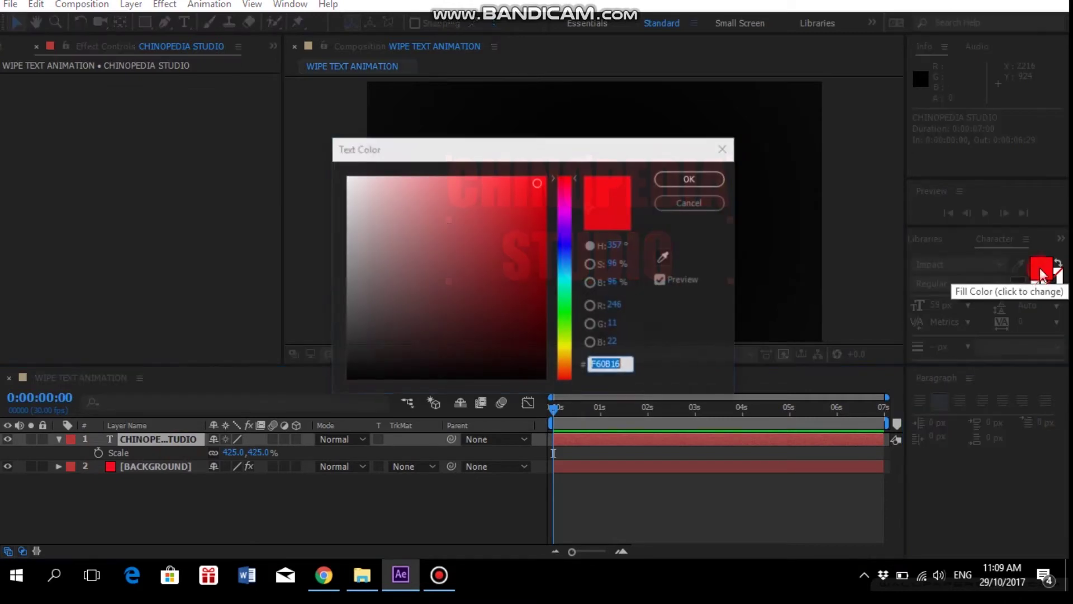
left_click(565, 344)
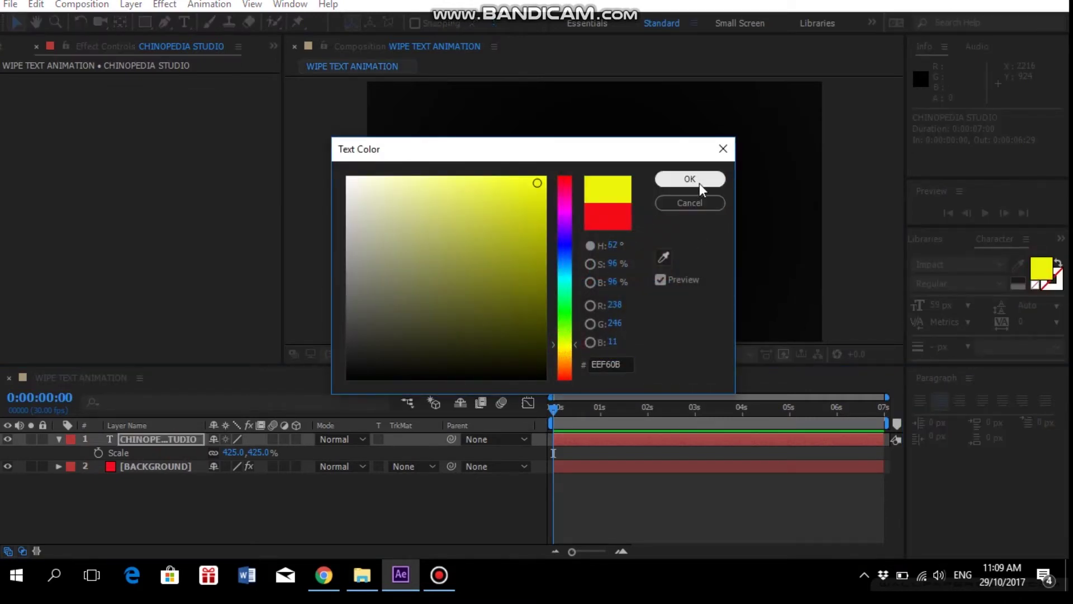
left_click(690, 179)
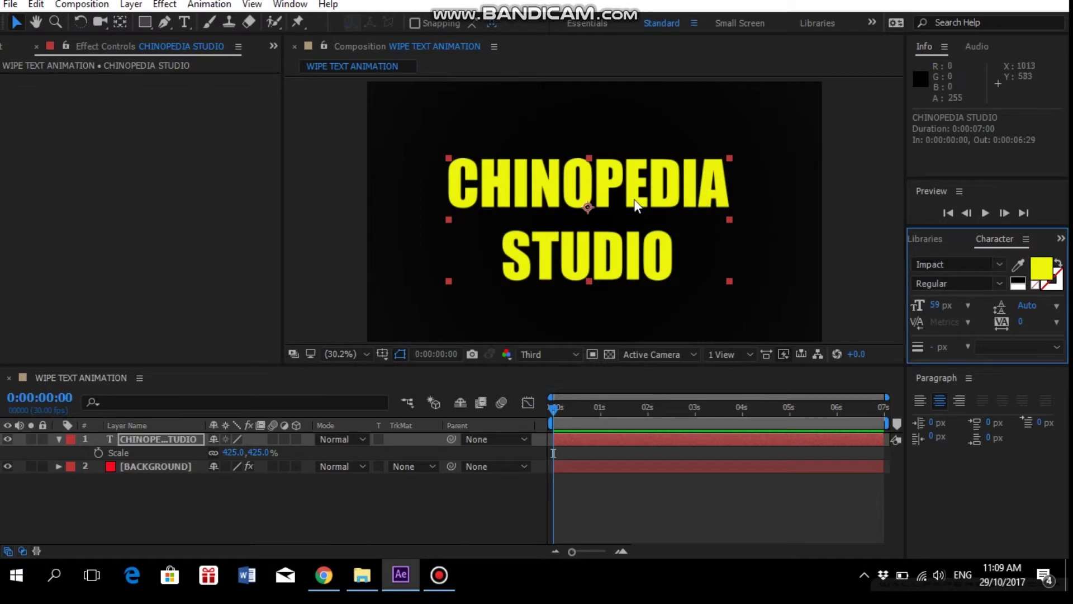
Nudge the CHINOPEDIA STUDIO text slightly up and to the left in the frame, and collapse its layer properties
left_click_drag(638, 204, 635, 194)
left_click(389, 508)
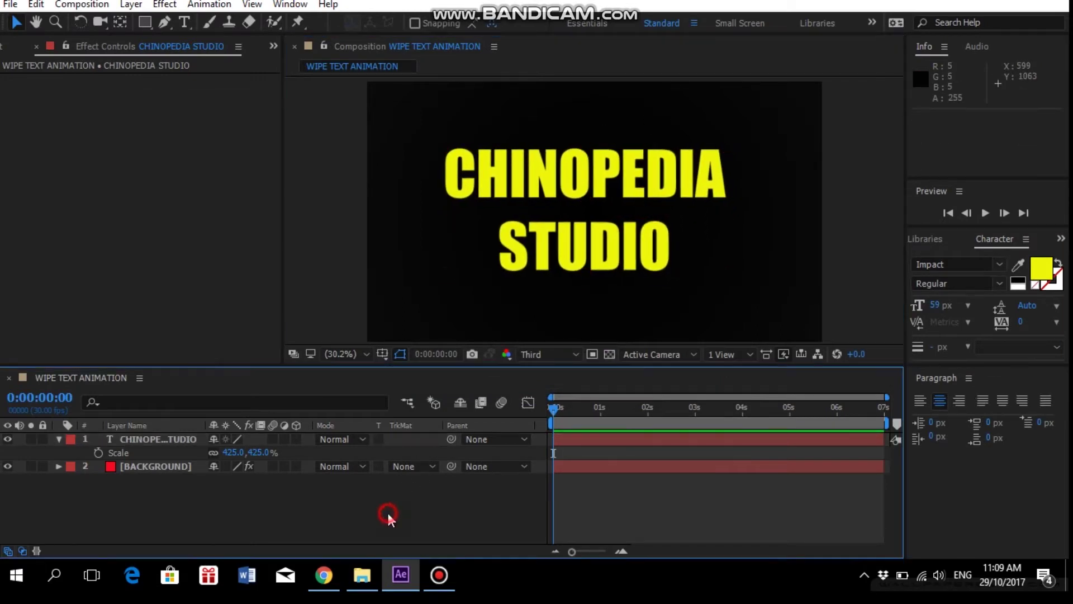
left_click(59, 439)
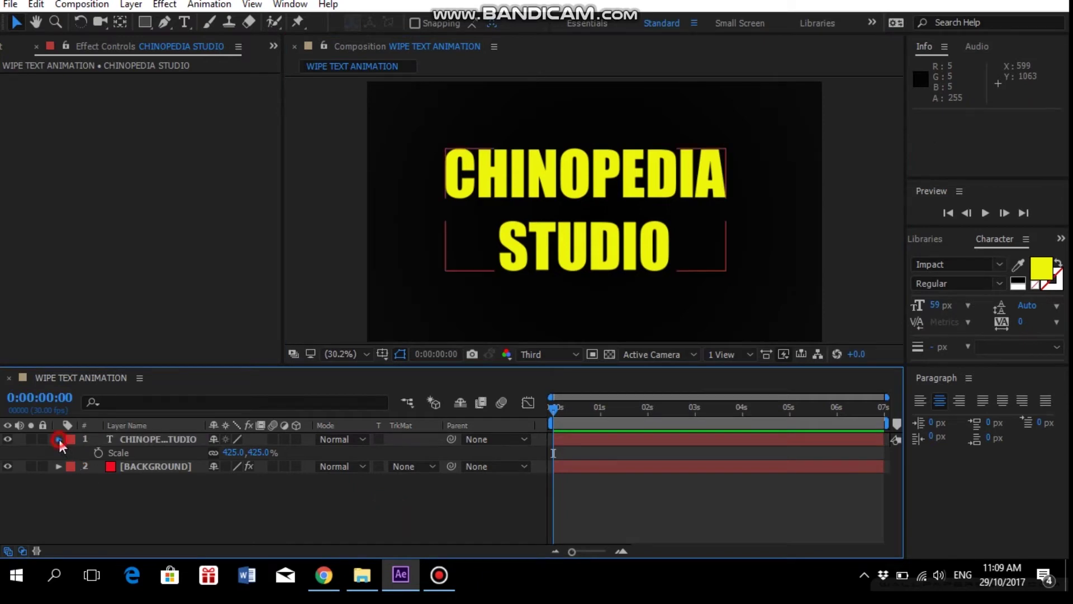
left_click(201, 503)
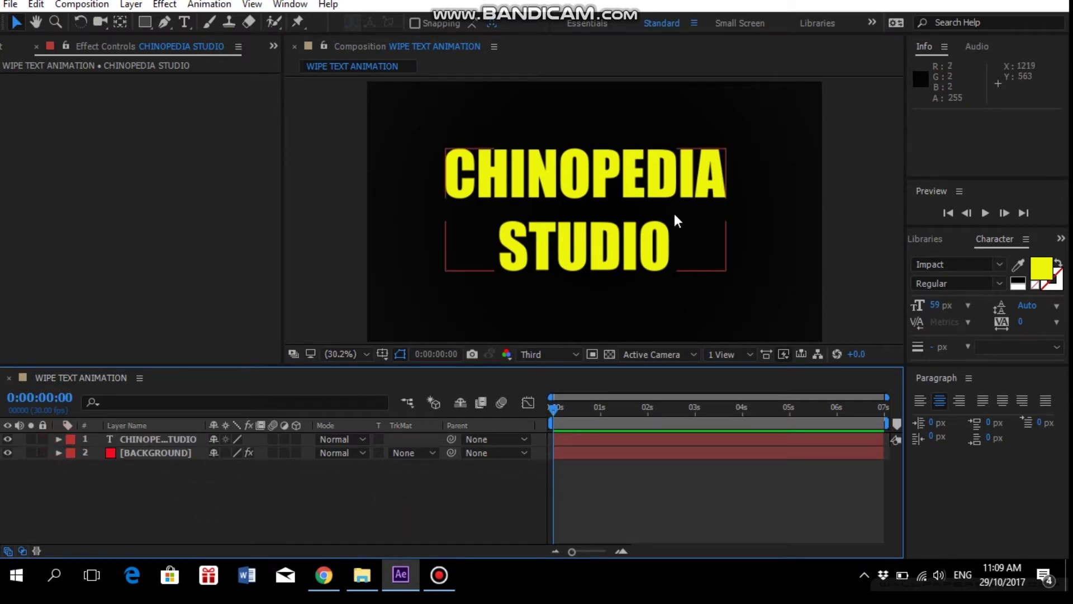
Create a 1920 x 1080 px solid layer named WIPE, sampling its colour from the yellow text
right_click(188, 514)
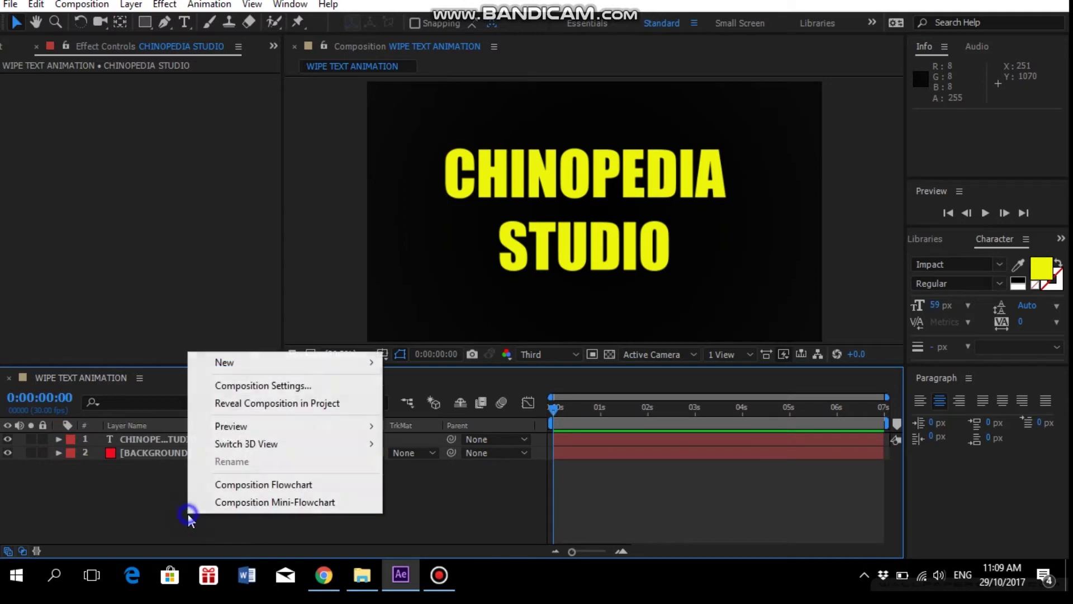
mouse_move(311, 361)
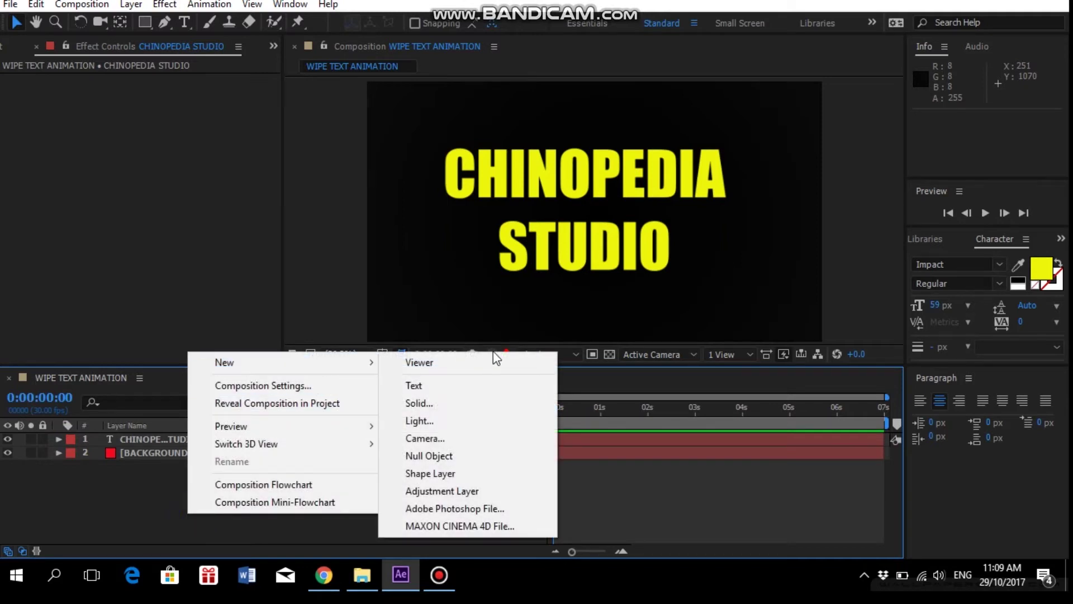
left_click(450, 403)
type("WIPE")
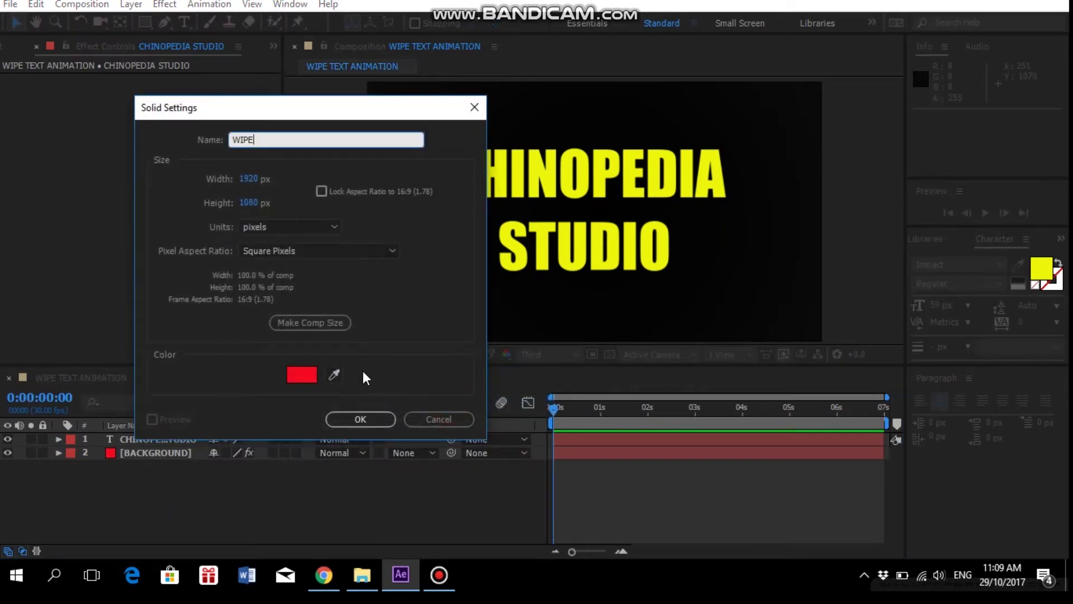
left_click(335, 375)
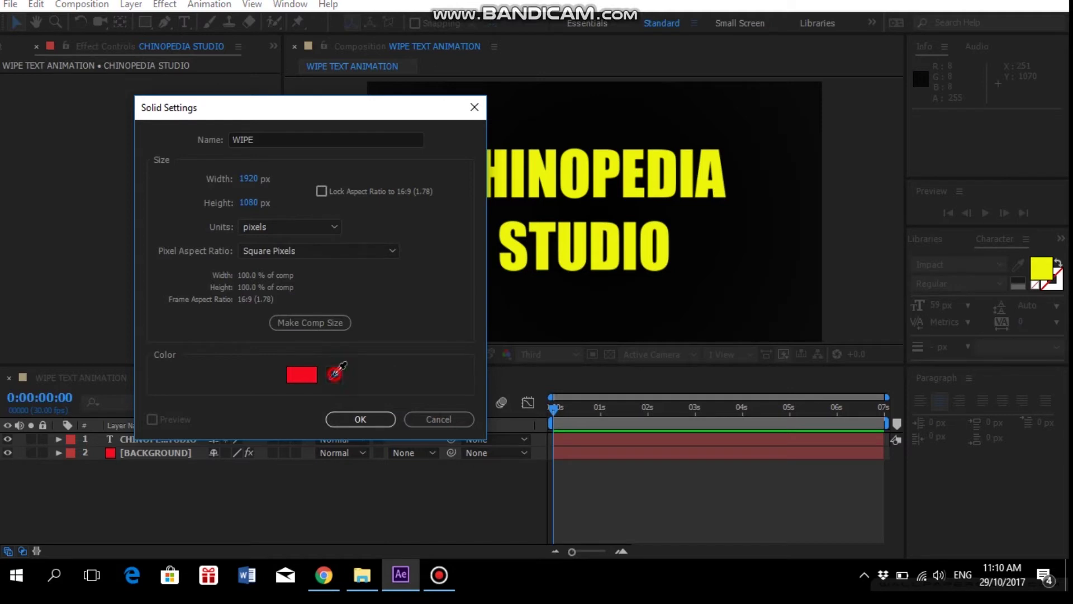
left_click(542, 251)
left_click(361, 420)
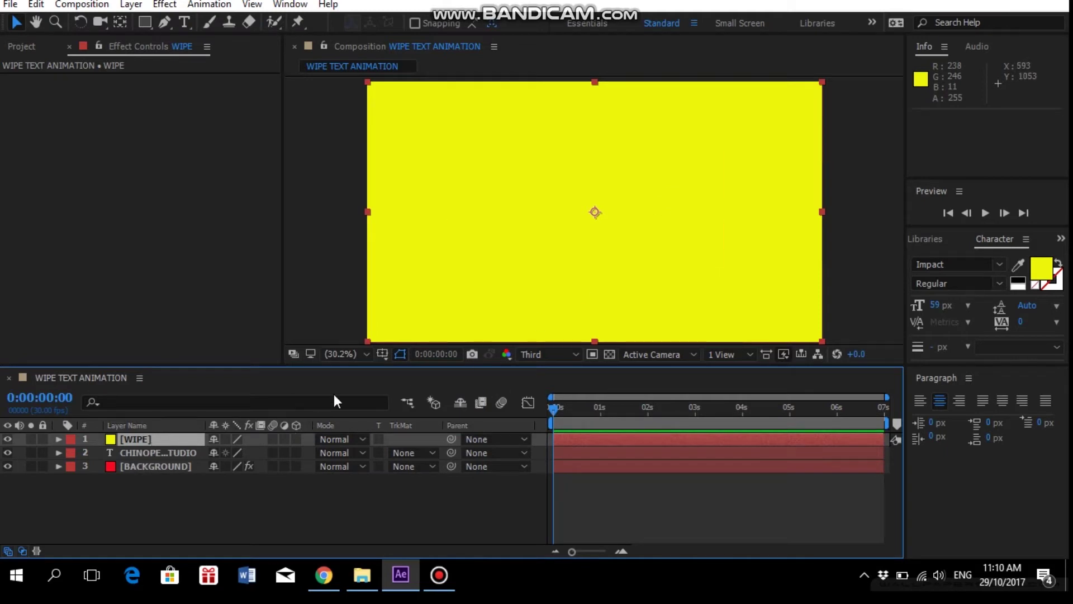
Scale the WIPE solid to 250% so it extends well beyond the frame
left_click(350, 360)
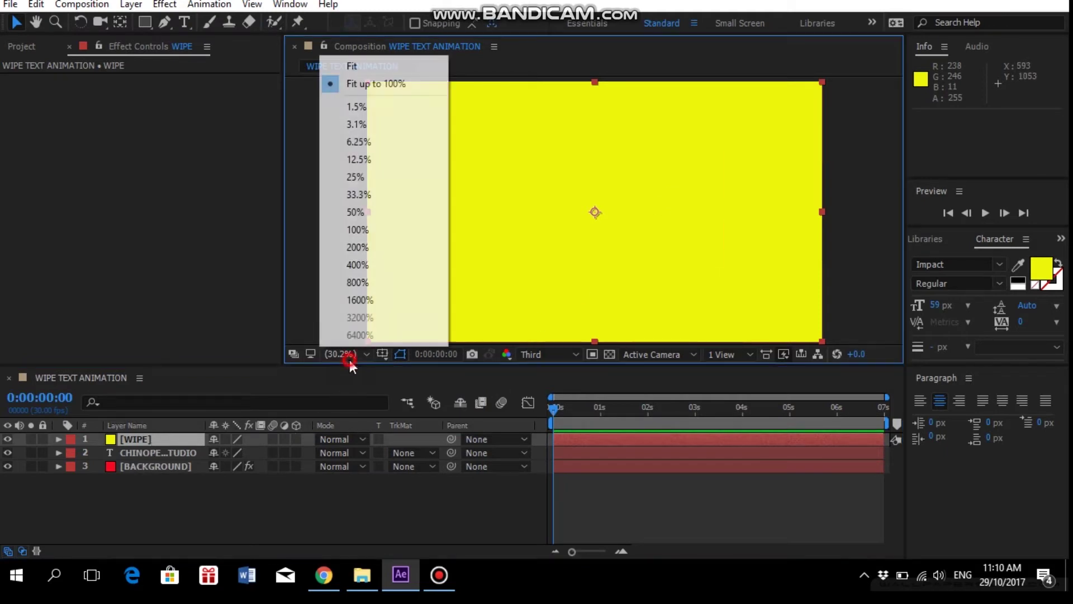
left_click(393, 167)
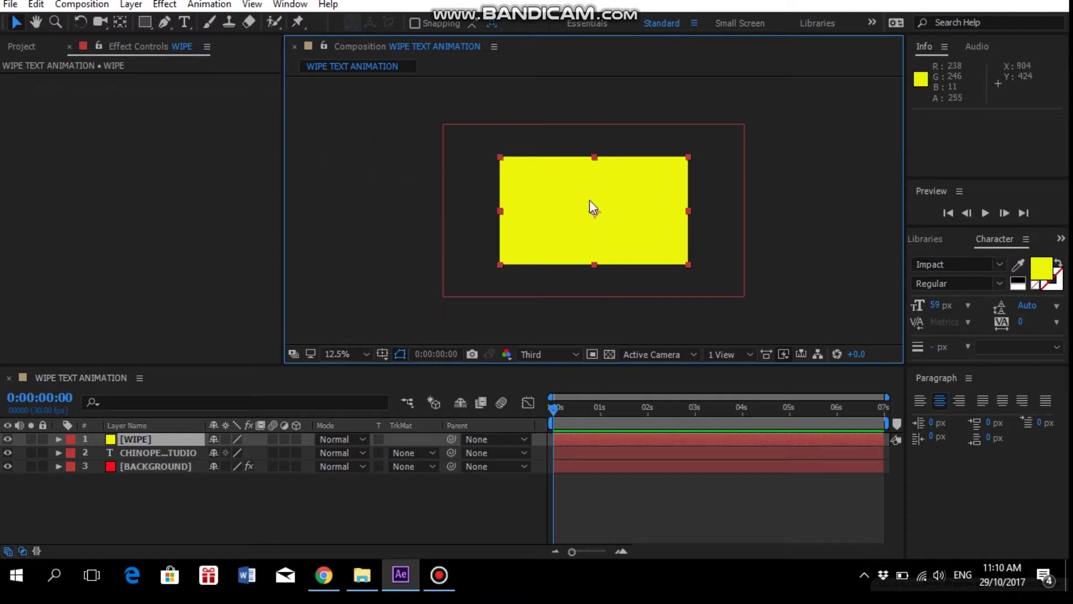
left_click(146, 437)
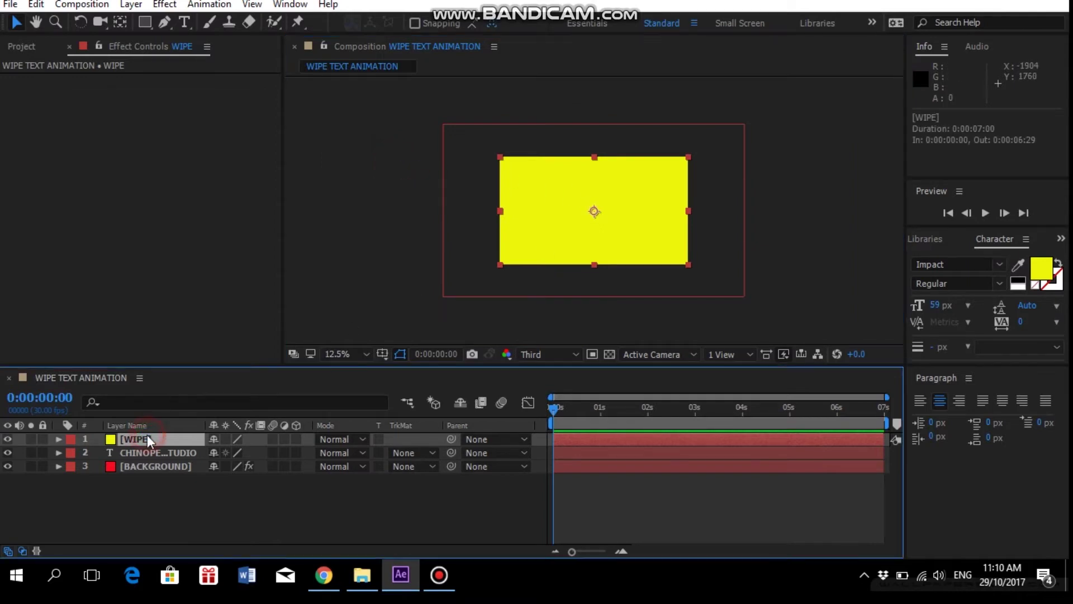
key("s")
left_click(231, 453)
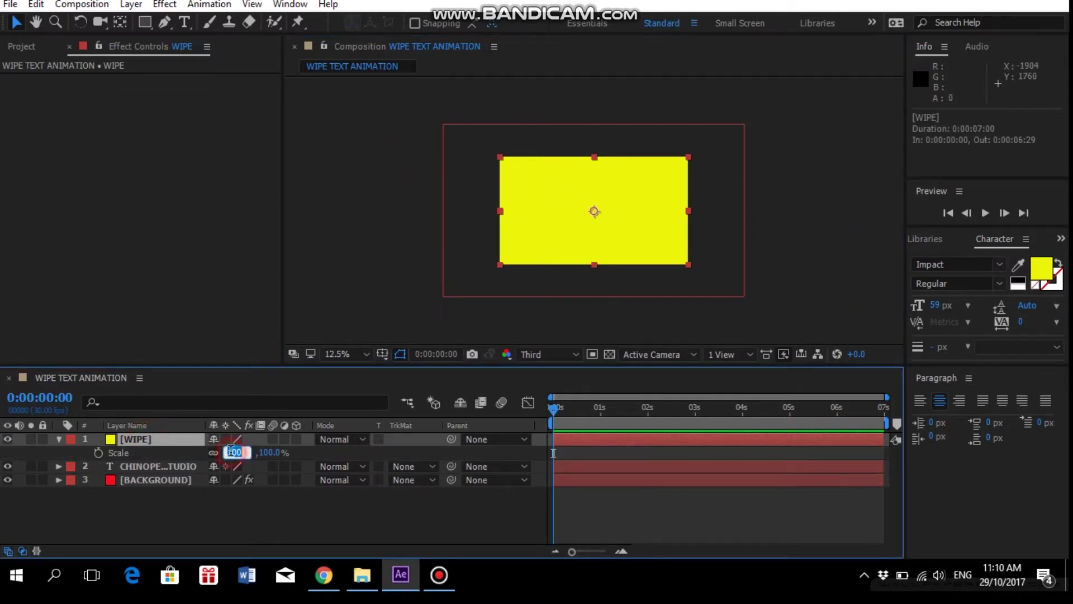
key("Return")
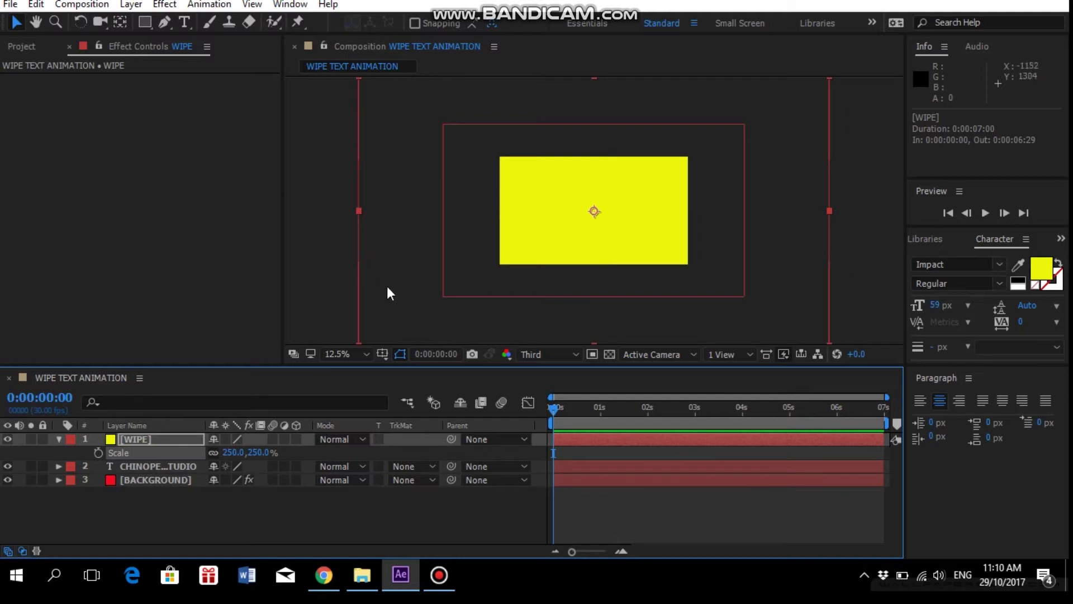
Set the WIPE layer's rotation to 45 degrees
left_click(138, 438)
key("r")
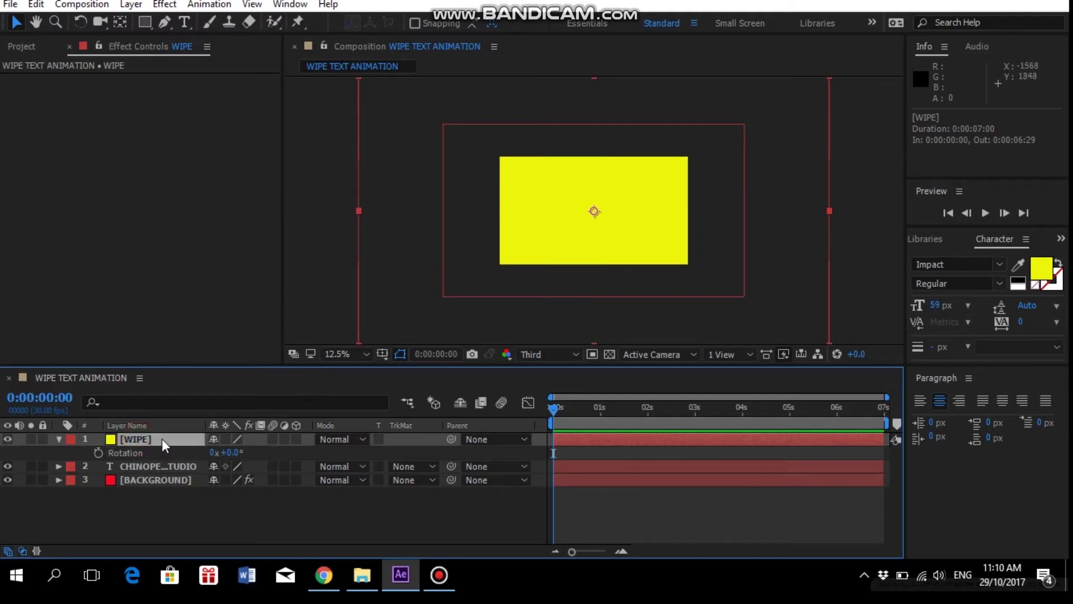
left_click(233, 452)
type("45")
key("Return")
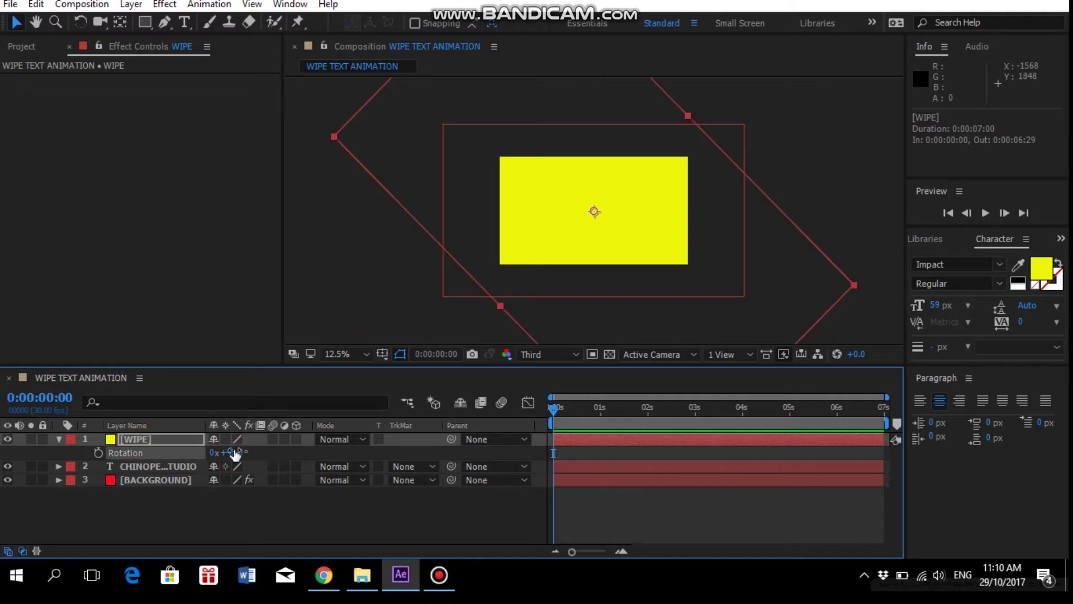
Move the WIPE solid diagonally up and to the right, out of the frame, to about 3456, -1324
left_click(144, 439)
key("p")
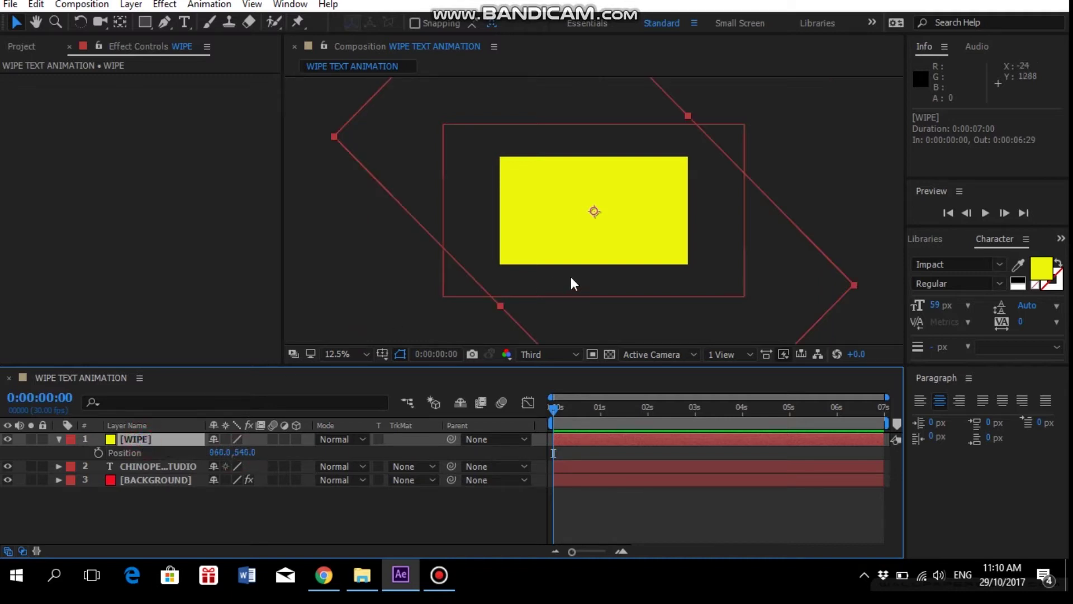
left_click_drag(606, 281, 827, 111)
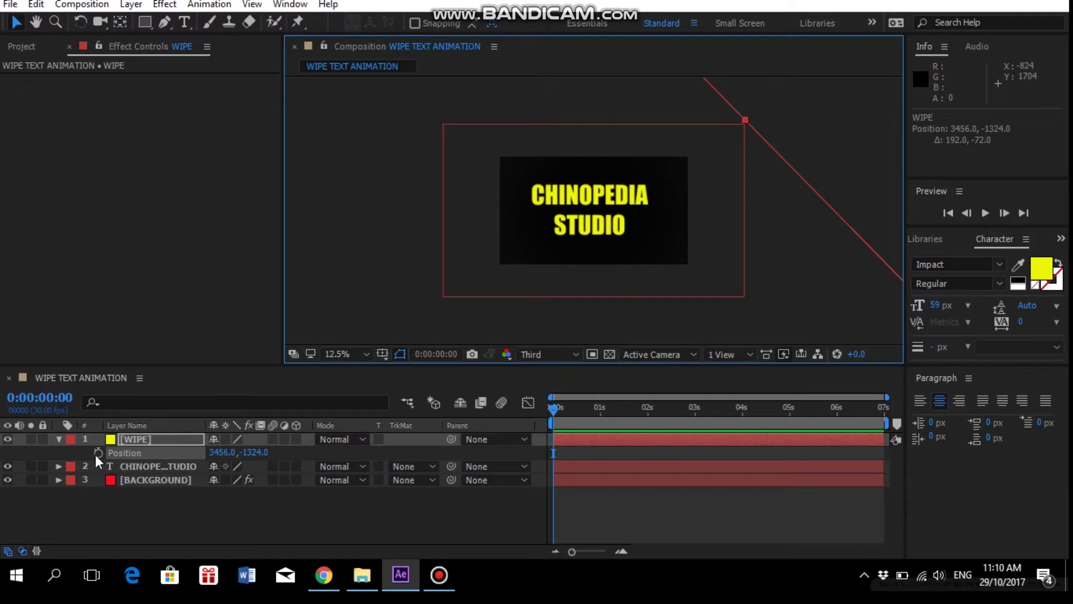
Keyframe the WIPE layer's position off-frame at 1 s and covering the frame at about 928, 516 at 3 s
left_click_drag(555, 405, 602, 410)
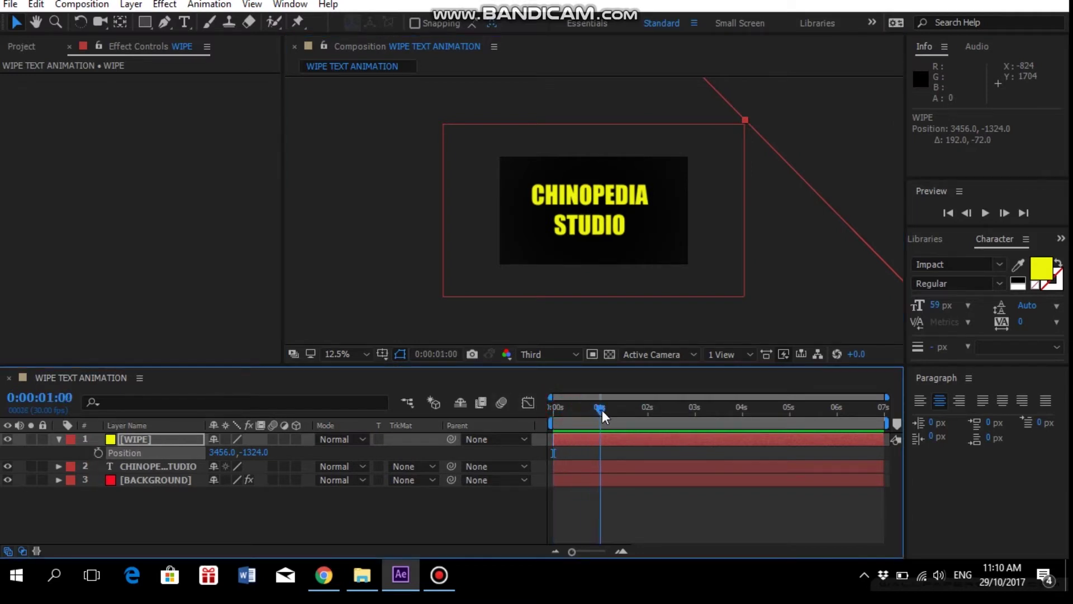
left_click(97, 452)
left_click_drag(601, 410, 696, 414)
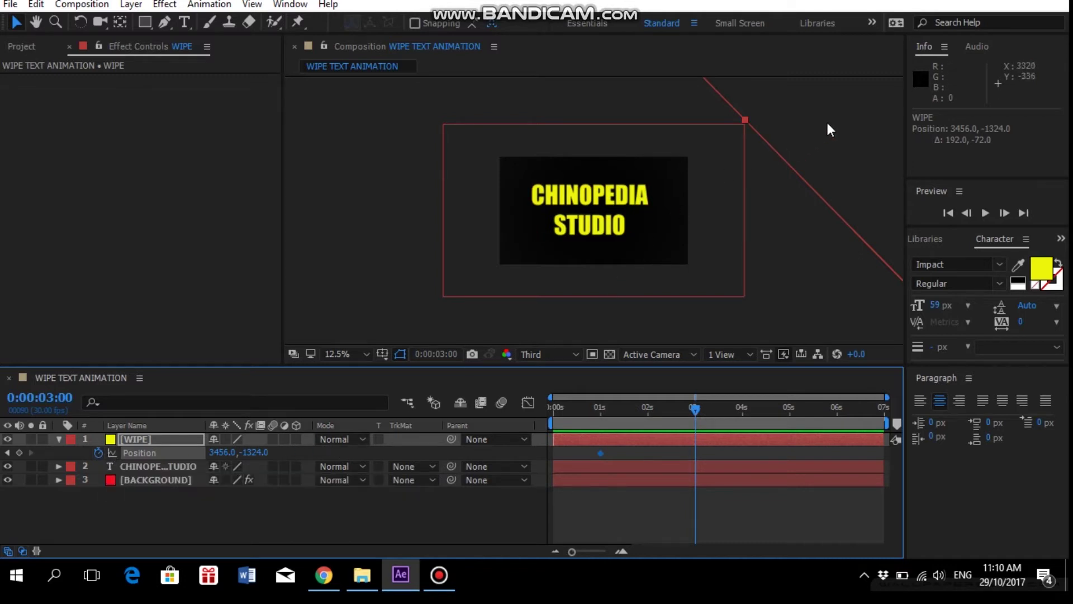
left_click_drag(827, 124, 580, 308)
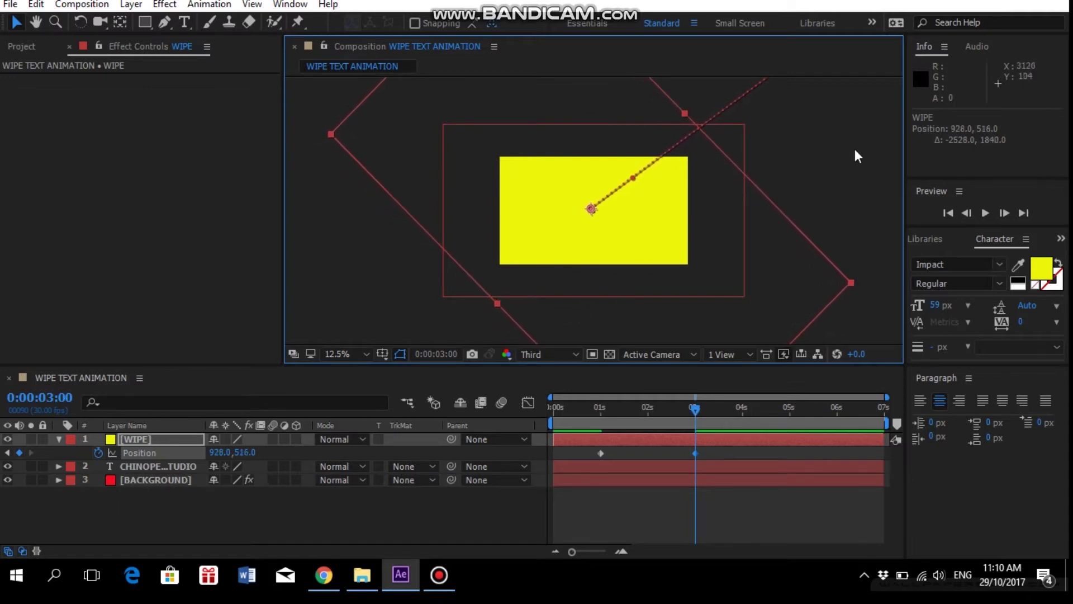
left_click(859, 172)
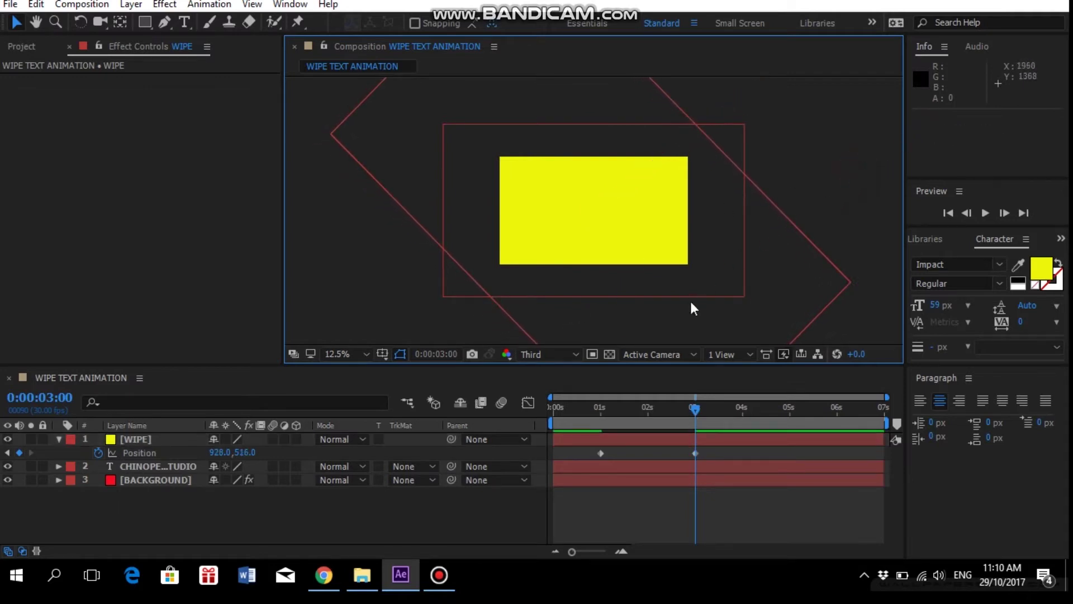
Scrub back to 0:00:00:14 to check the wipe motion, and collapse the WIPE layer's properties
left_click_drag(695, 411, 575, 442)
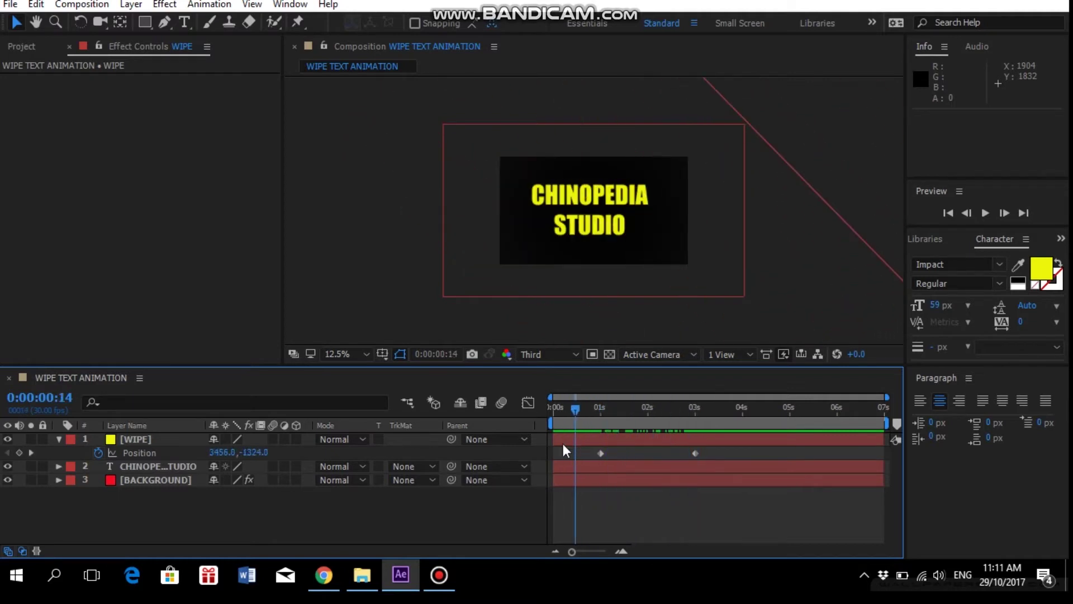
left_click(139, 440)
left_click(58, 438)
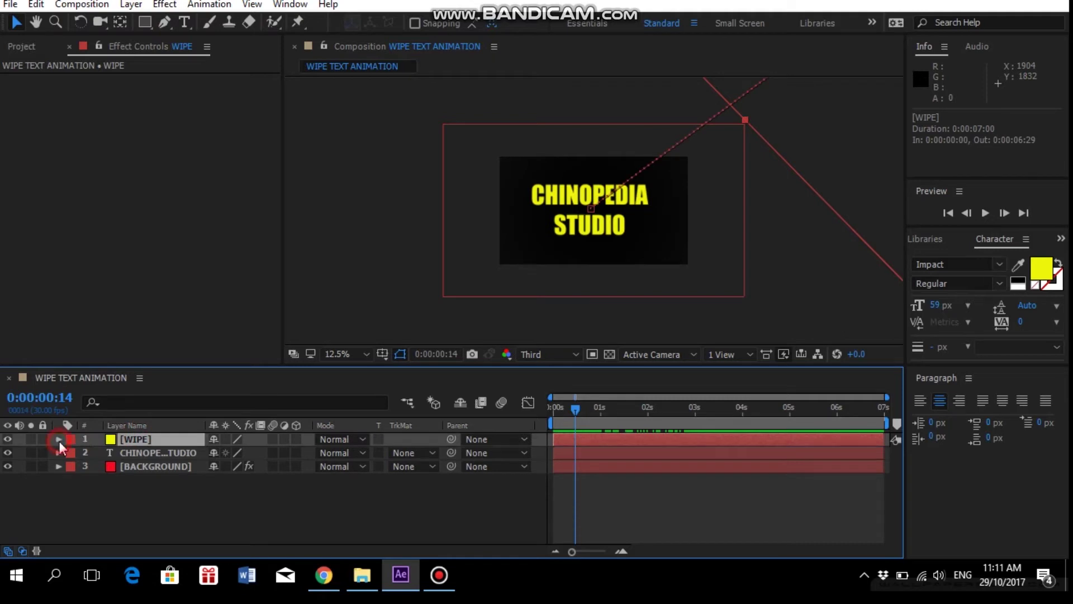
left_click(117, 497)
Duplicate the WIPE and CHINOPEDIA STUDIO layers together, and move the duplicate text between the two WIPE layers
left_click(145, 452)
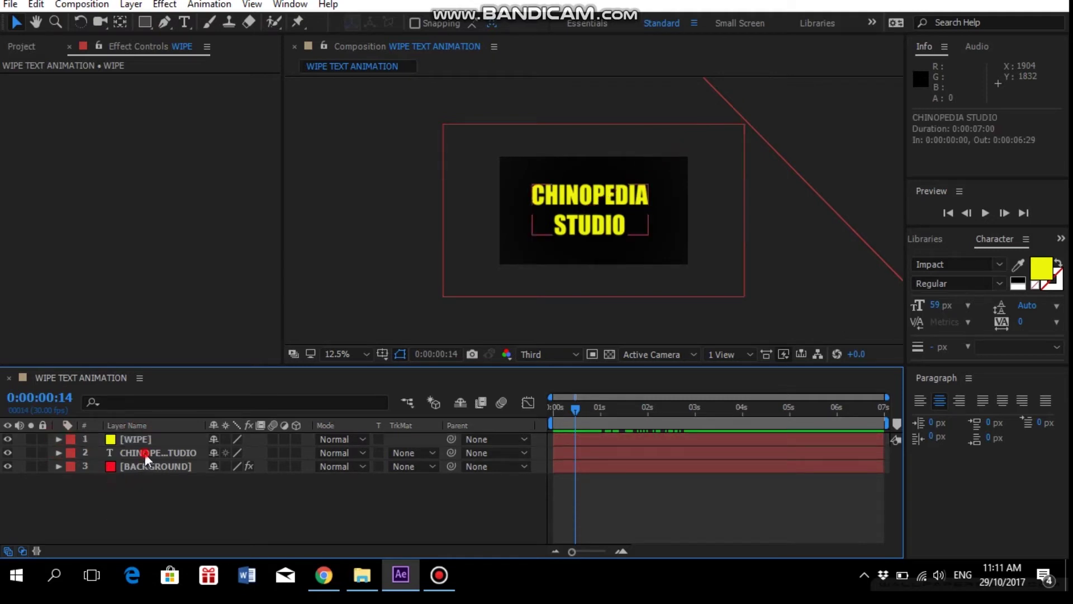
left_click(147, 441, "shift")
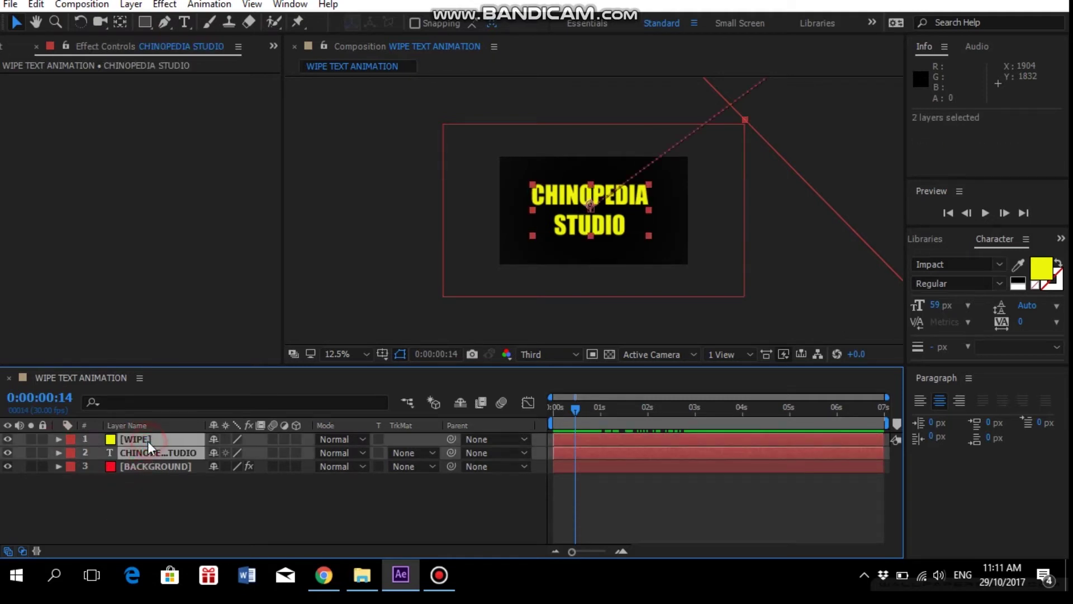
key("ctrl+d")
left_click(140, 514)
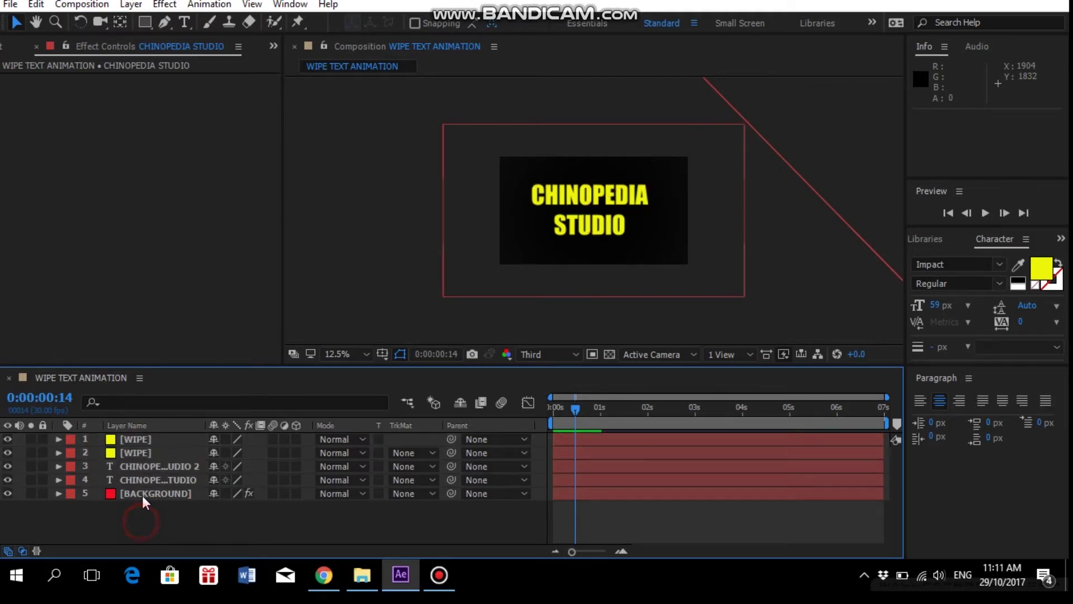
left_click(147, 470)
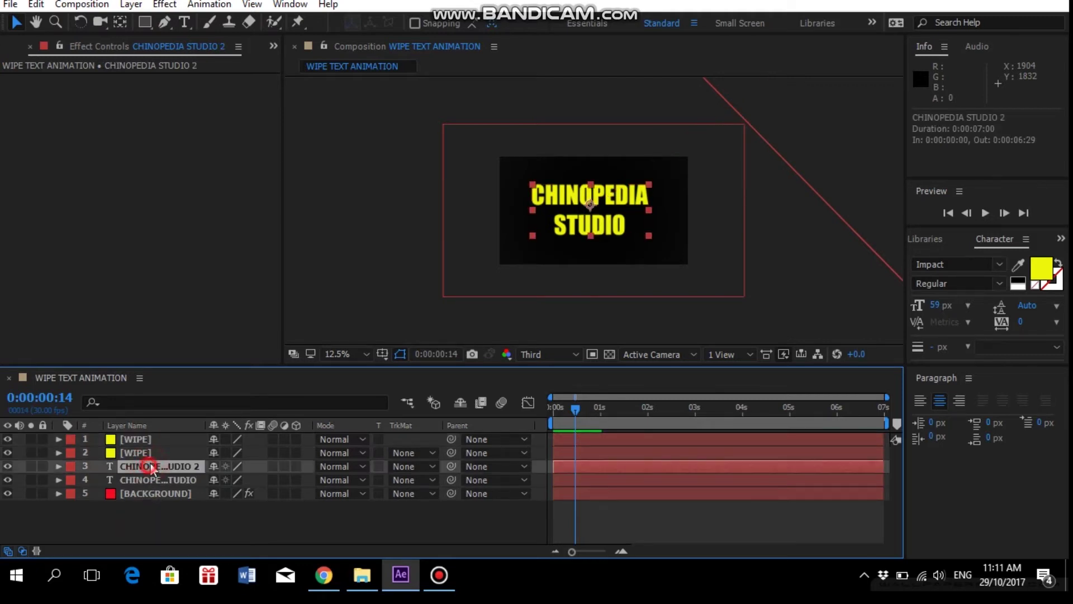
key("ctrl+]")
Rename the topmost WIPE layer as WIPE 2
left_click(152, 440)
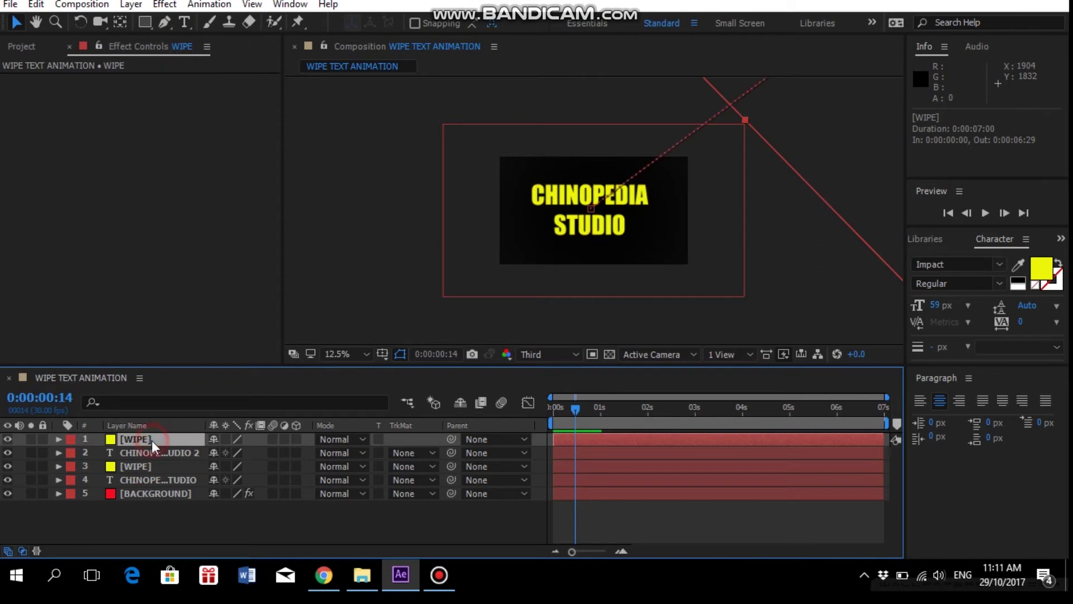
right_click(152, 440)
left_click(391, 89)
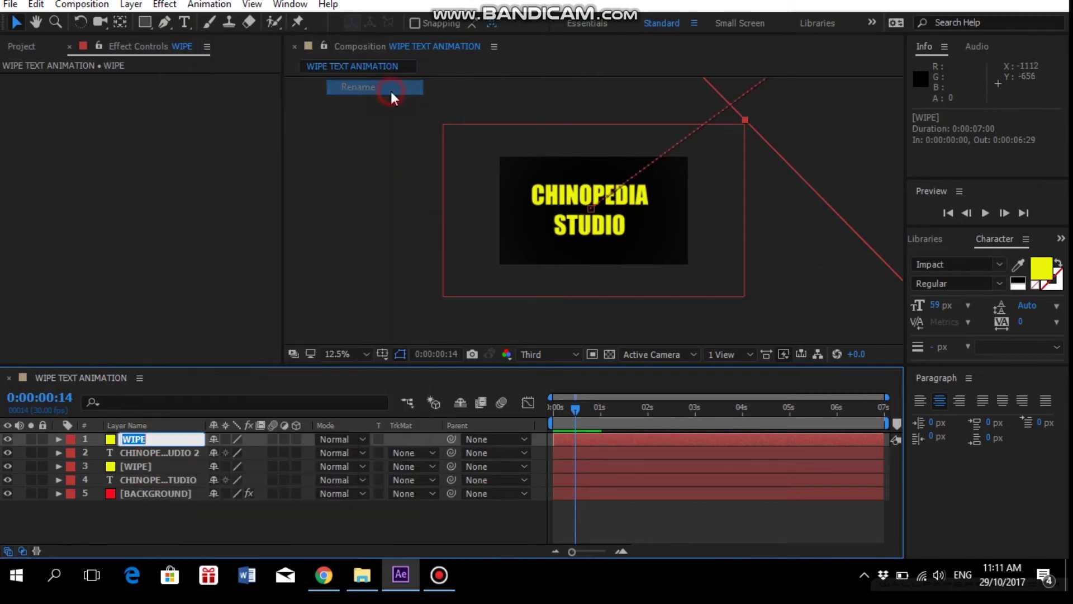
type("WIPE 2")
key("Return")
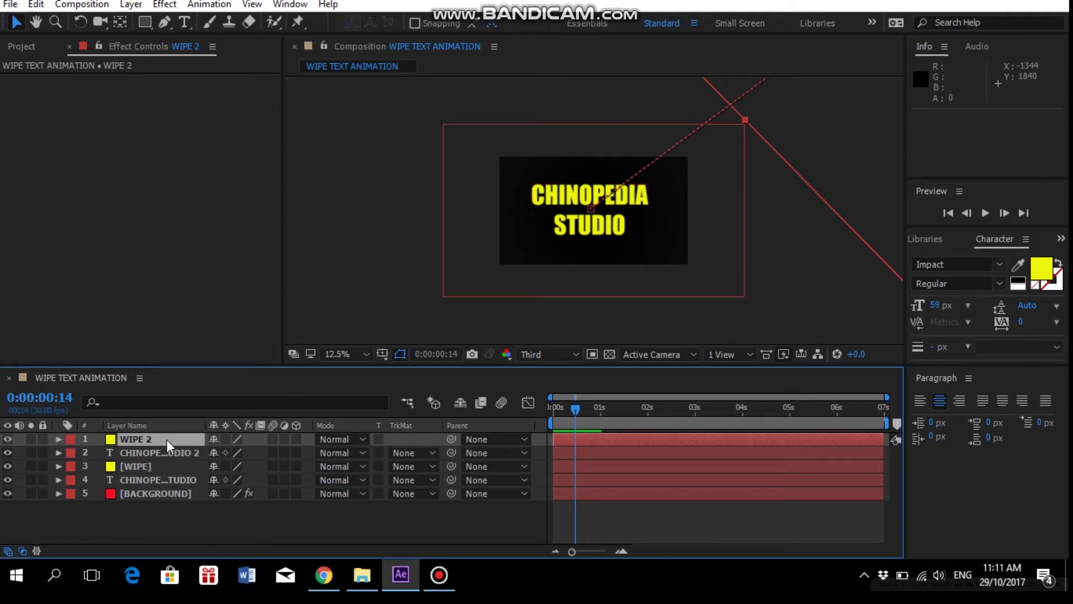
Set the label colour of the WIPE 2 and CHINOPEDIA STUDIO 2 layers to Brown
left_click(73, 439)
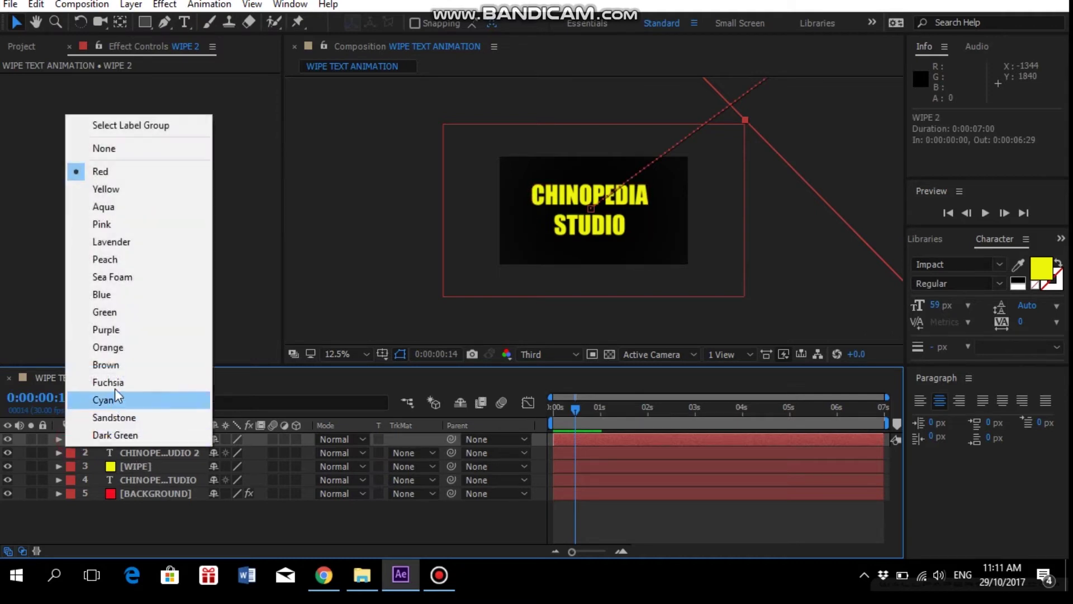
left_click(116, 366)
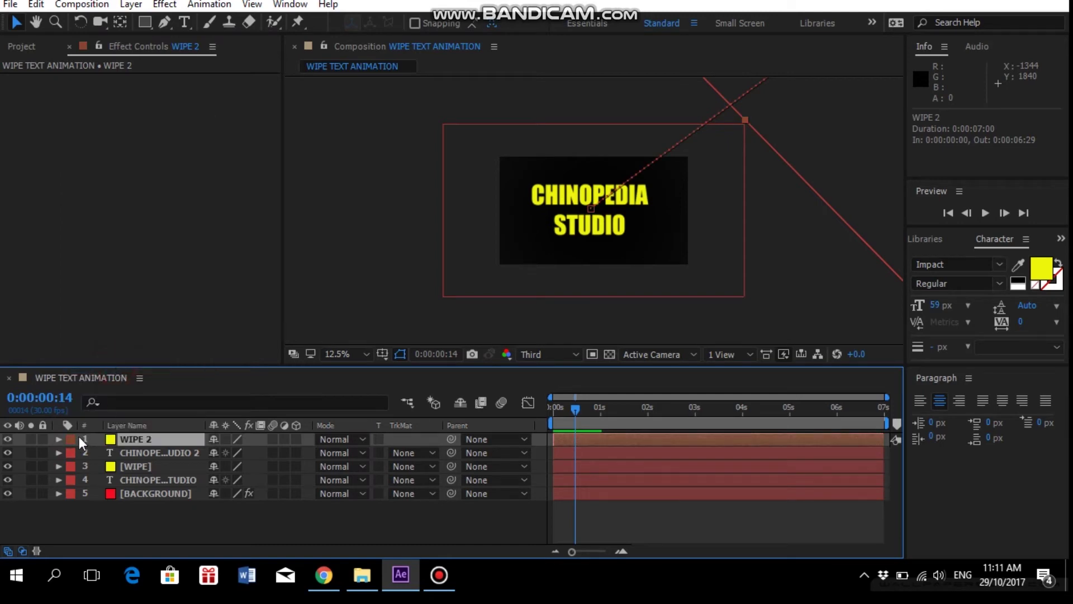
left_click(71, 453)
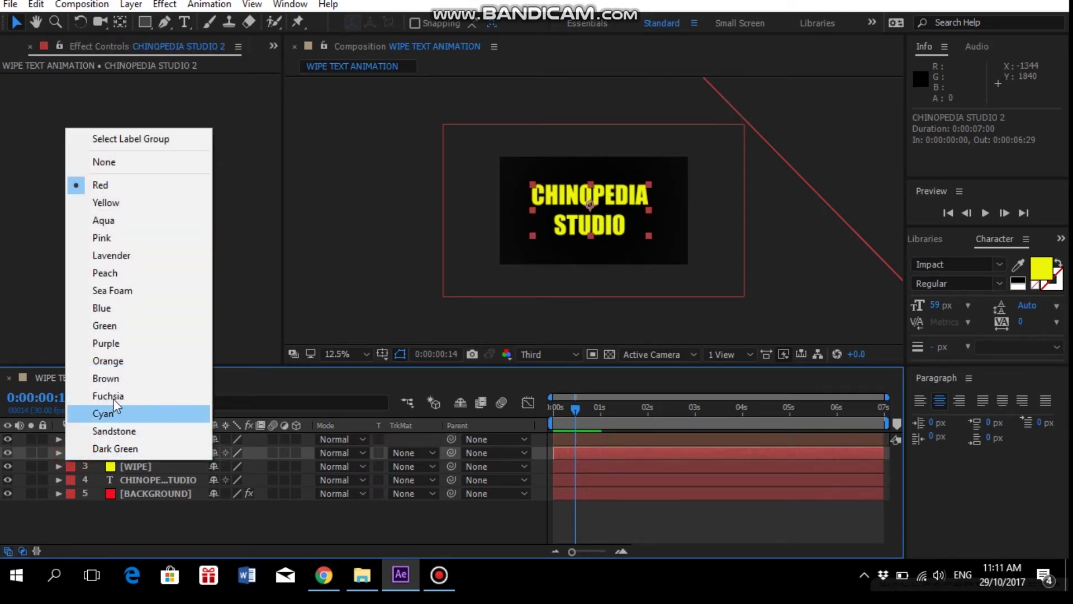
left_click(107, 378)
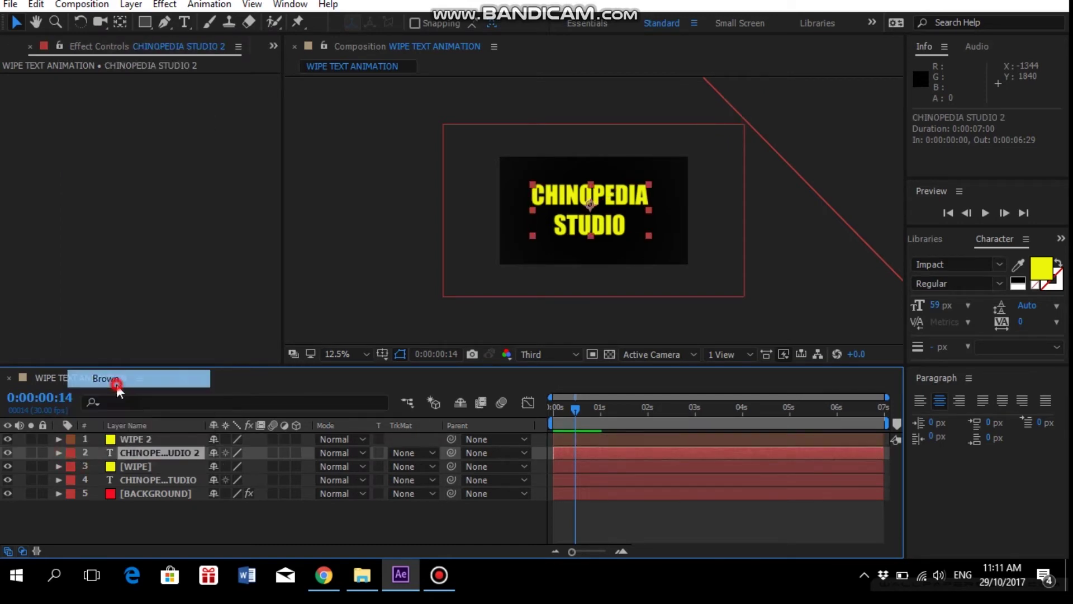
Set the label colour of the BACKGROUND layer to Aqua
left_click(70, 493)
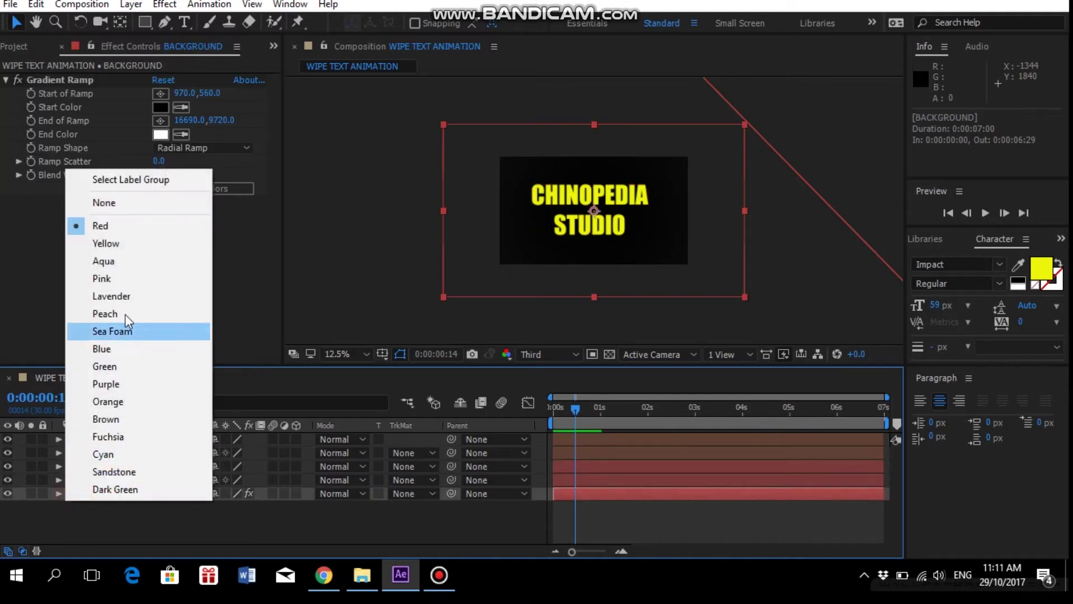
left_click(128, 256)
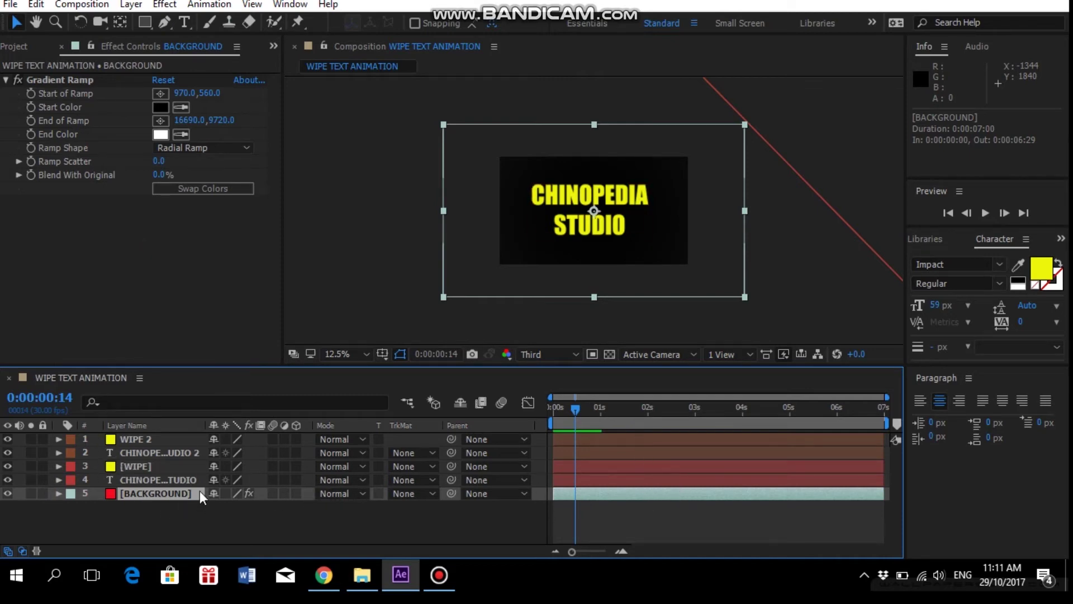
Set the track matte of the CHINOPEDIA STUDIO 2 layer to Alpha Matte "WIPE 2"
left_click(140, 452)
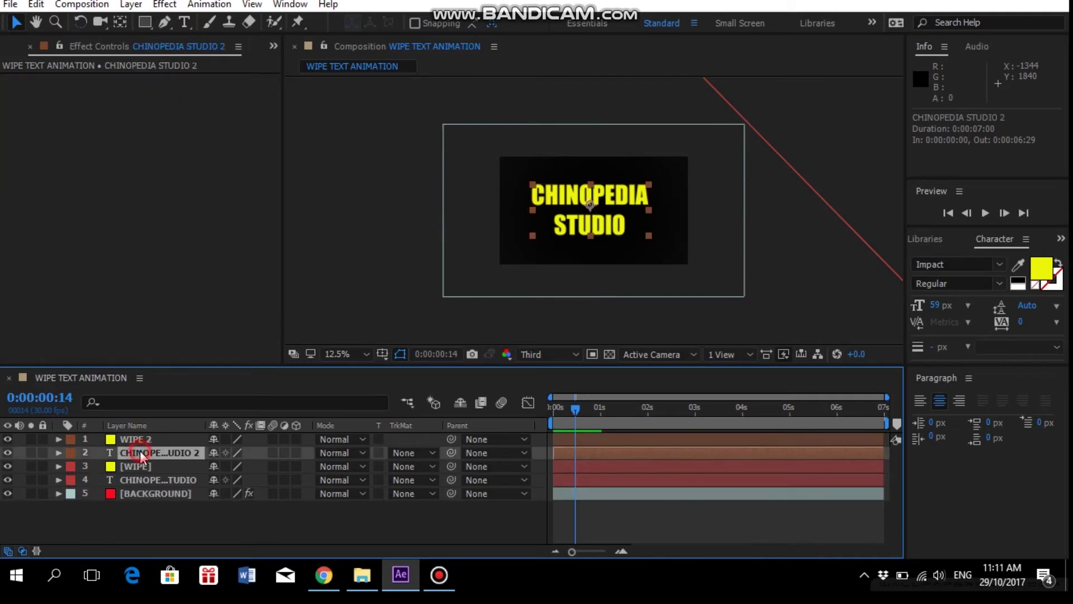
left_click(428, 451)
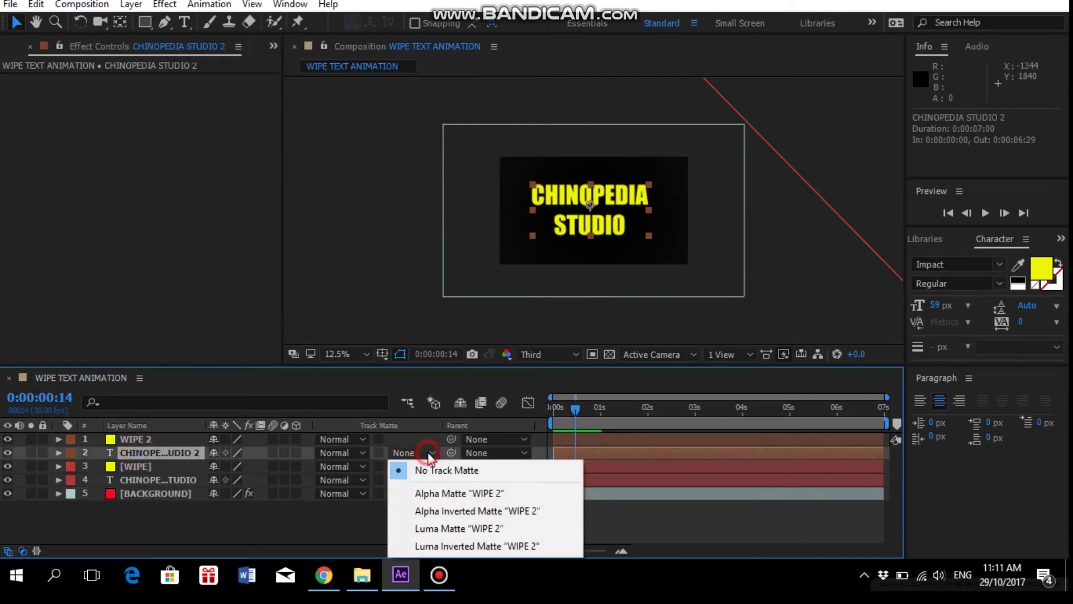
left_click(454, 492)
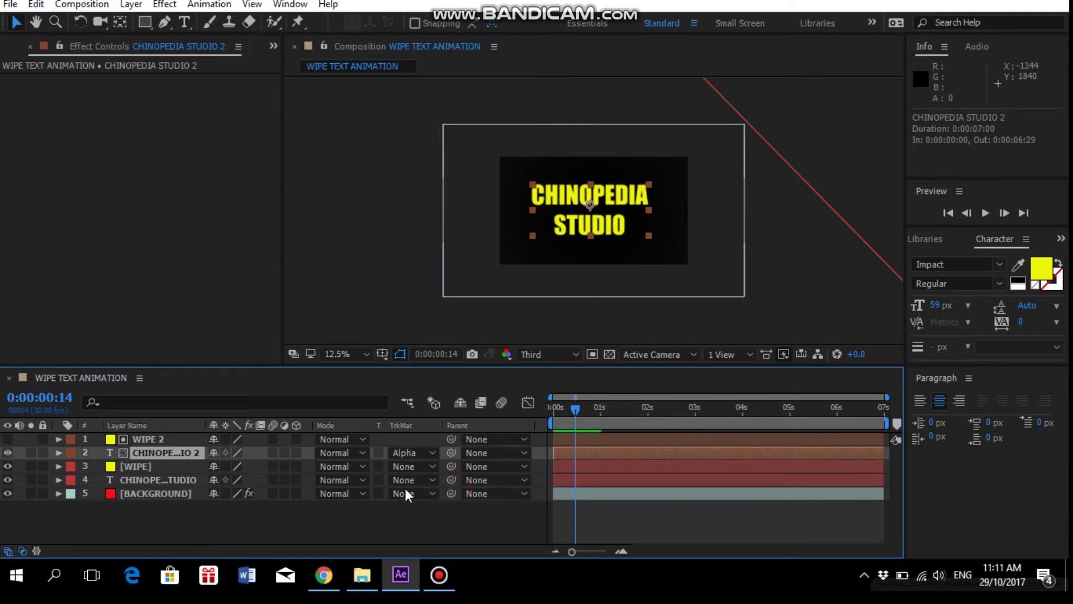
right_click(305, 427)
mouse_move(341, 473)
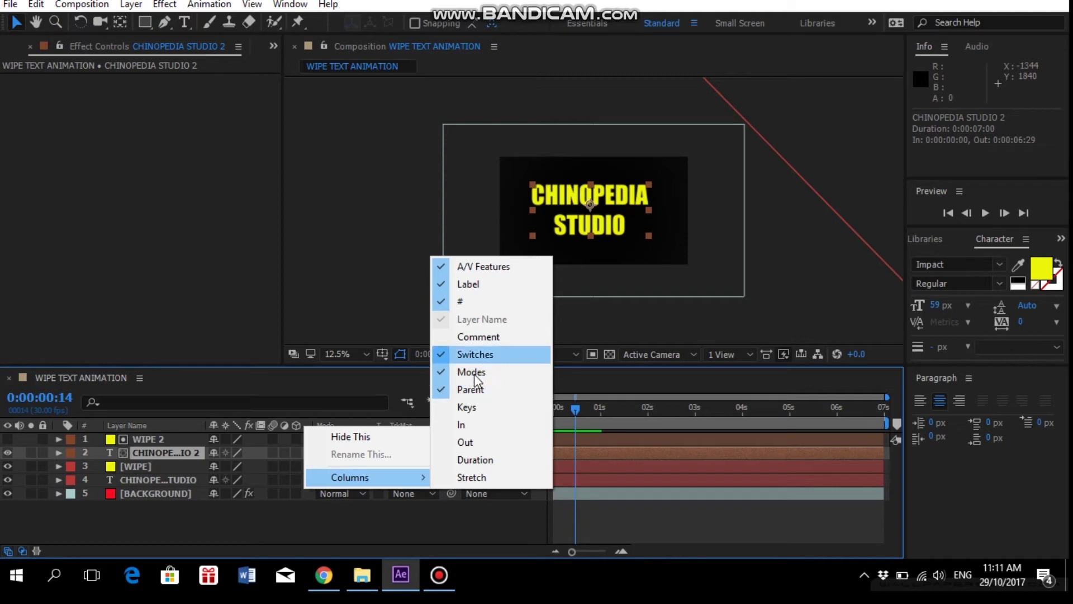
left_click(310, 519)
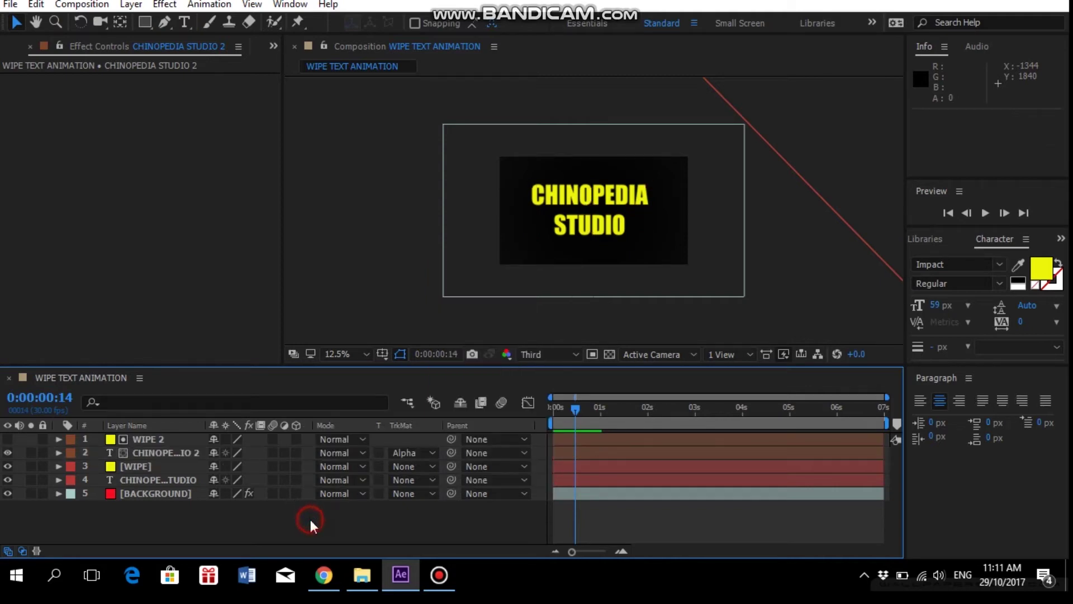
Change the text fill colour of the CHINOPEDIA STUDIO 2 layer to red
left_click(139, 451)
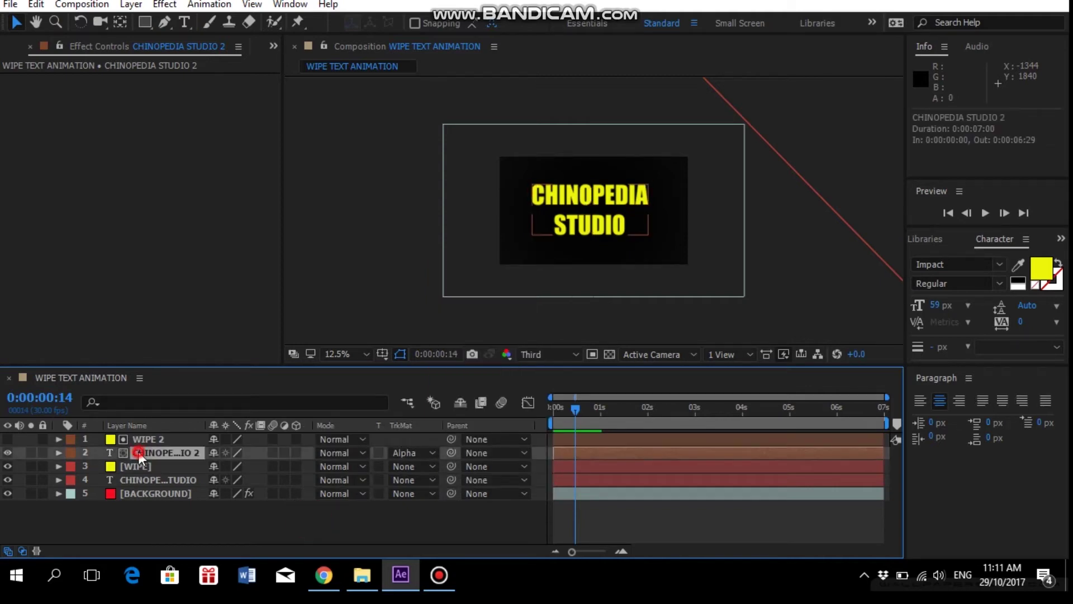
left_click(1049, 282)
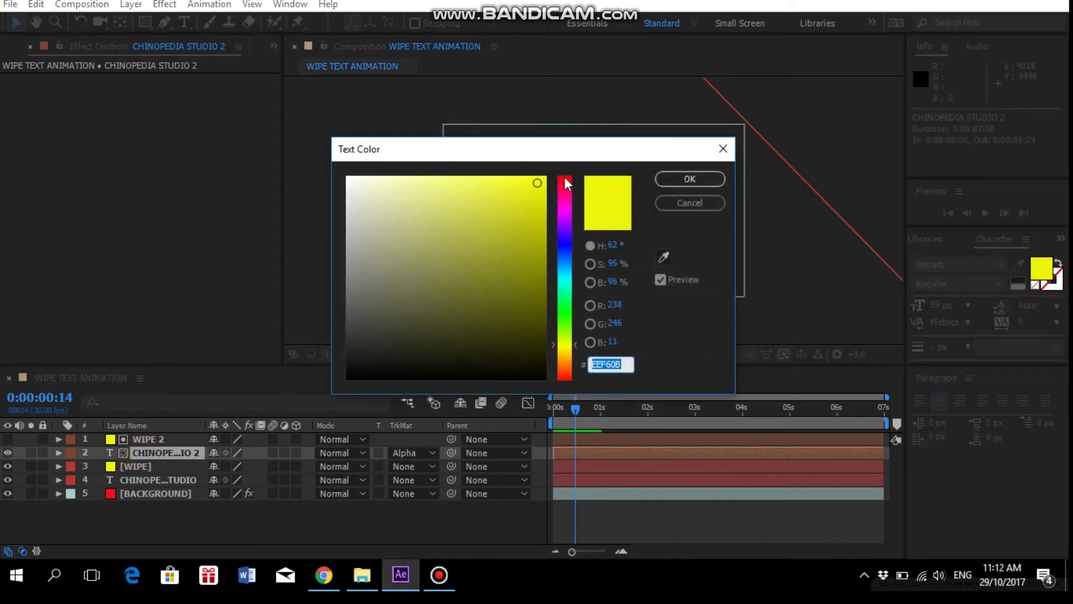
left_click(565, 176)
left_click(670, 179)
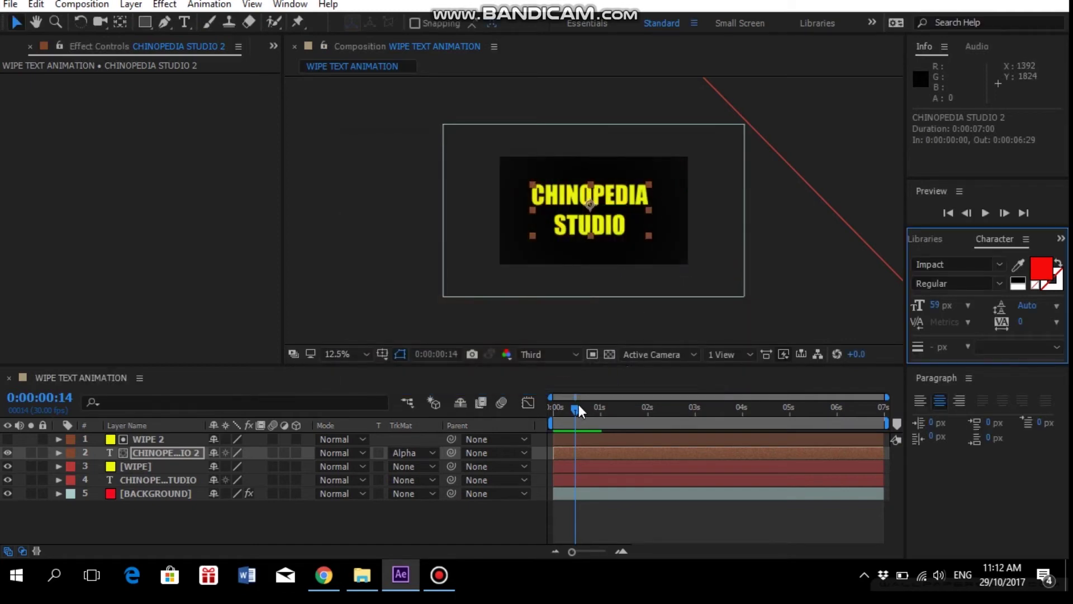
Preview the wipe animation from the start, return to 0:00:00:00 and deselect all layers
left_click_drag(578, 410, 522, 417)
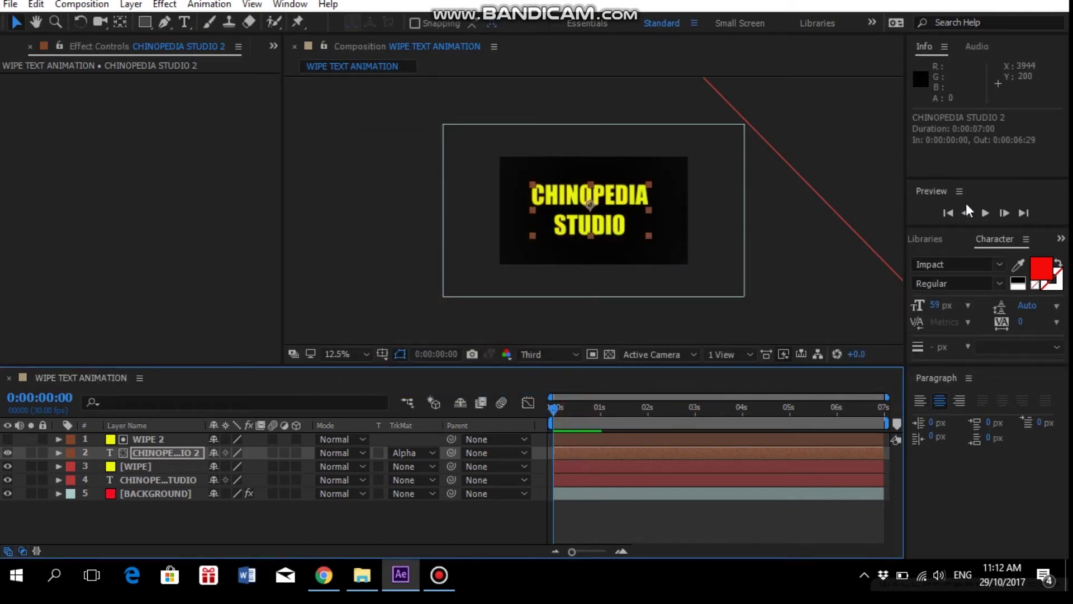
left_click(985, 214)
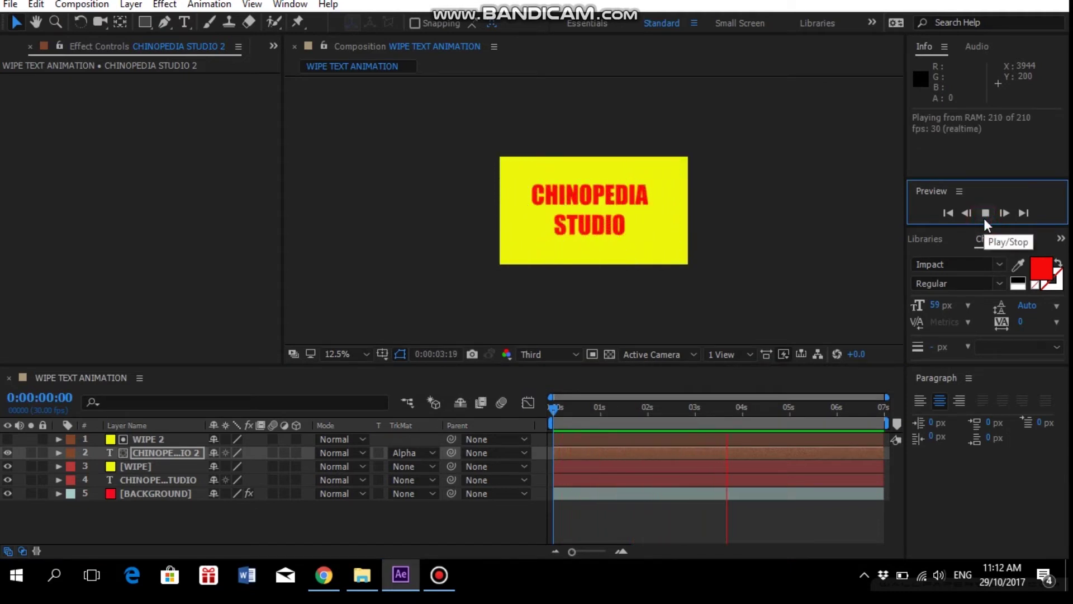
left_click(985, 214)
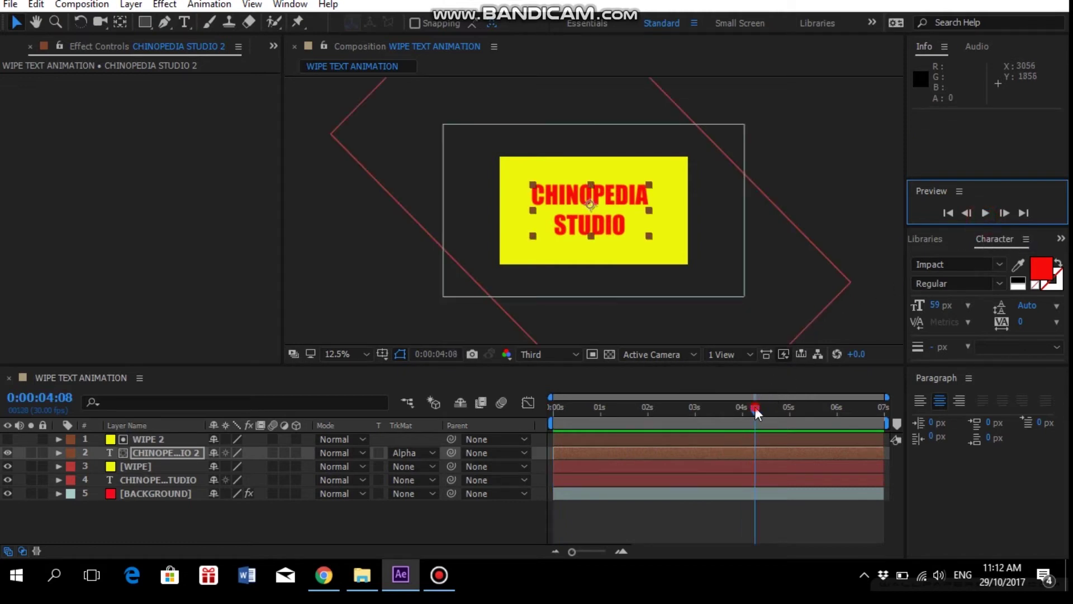
left_click_drag(755, 407, 544, 421)
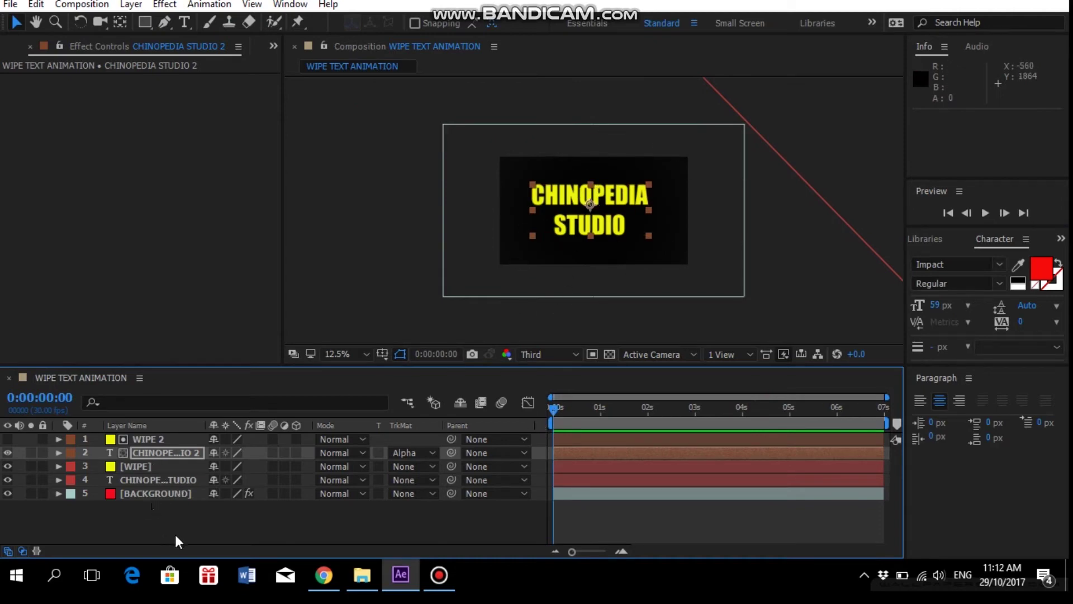
left_click(208, 528)
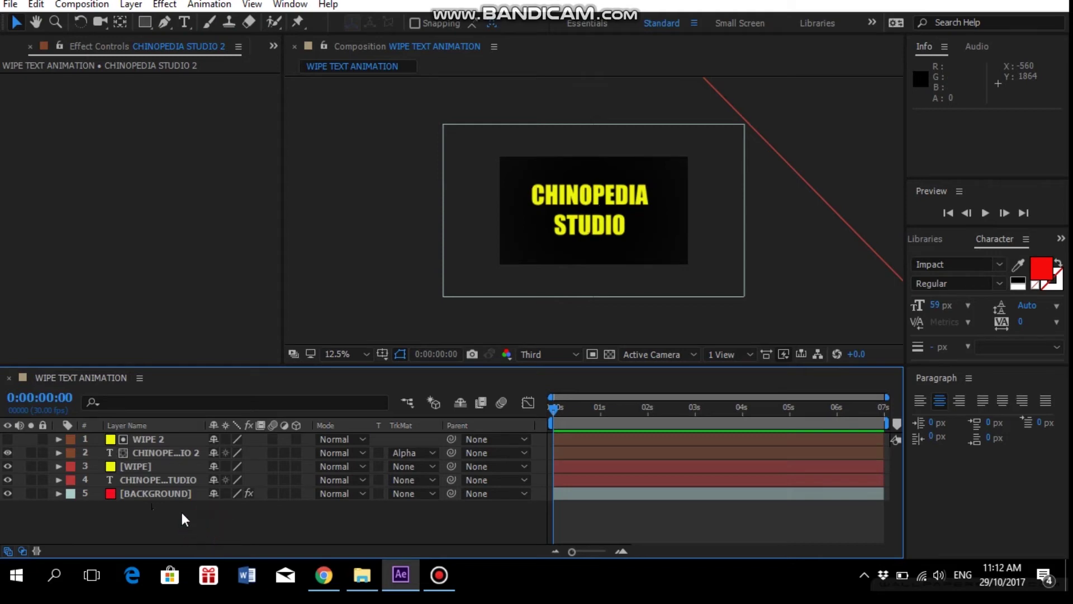
Add a Scale keyframe at 0:00:00:15 to the original CHINOPEDIA STUDIO text layer
left_click(151, 479)
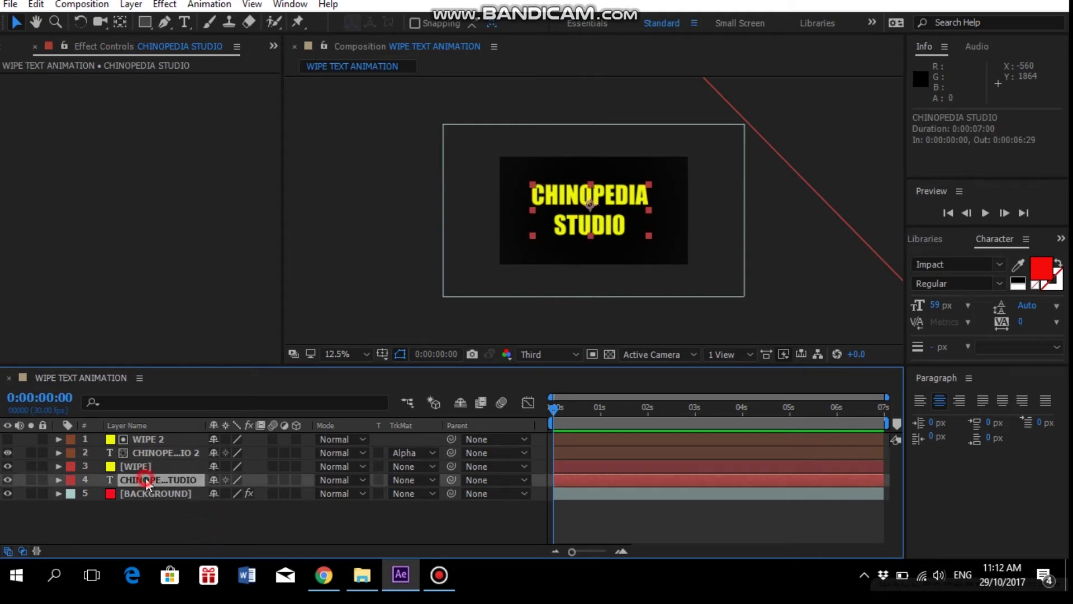
key("s")
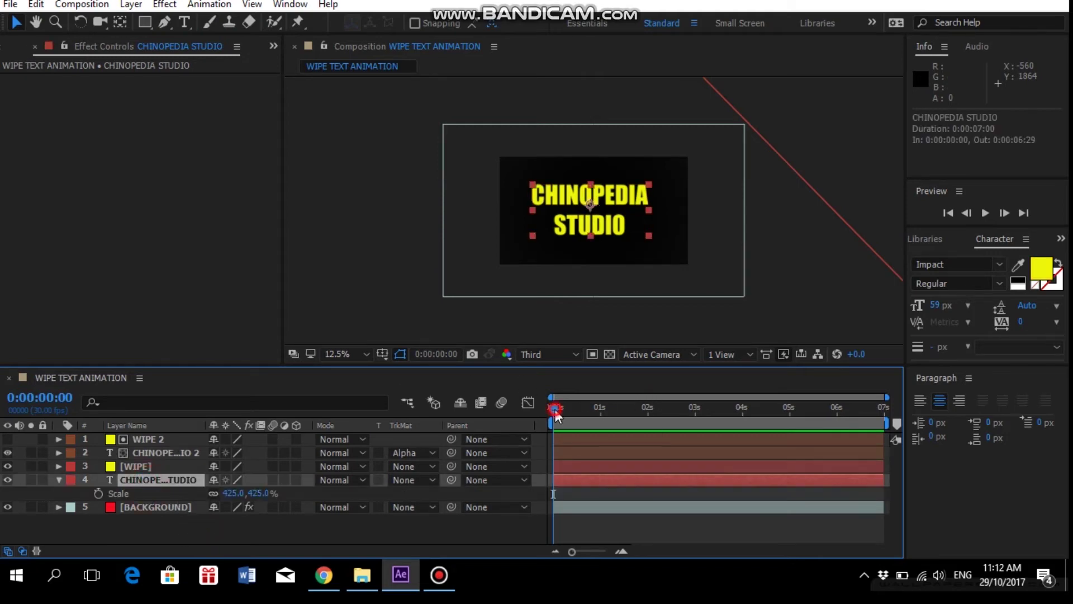
left_click_drag(555, 413, 577, 414)
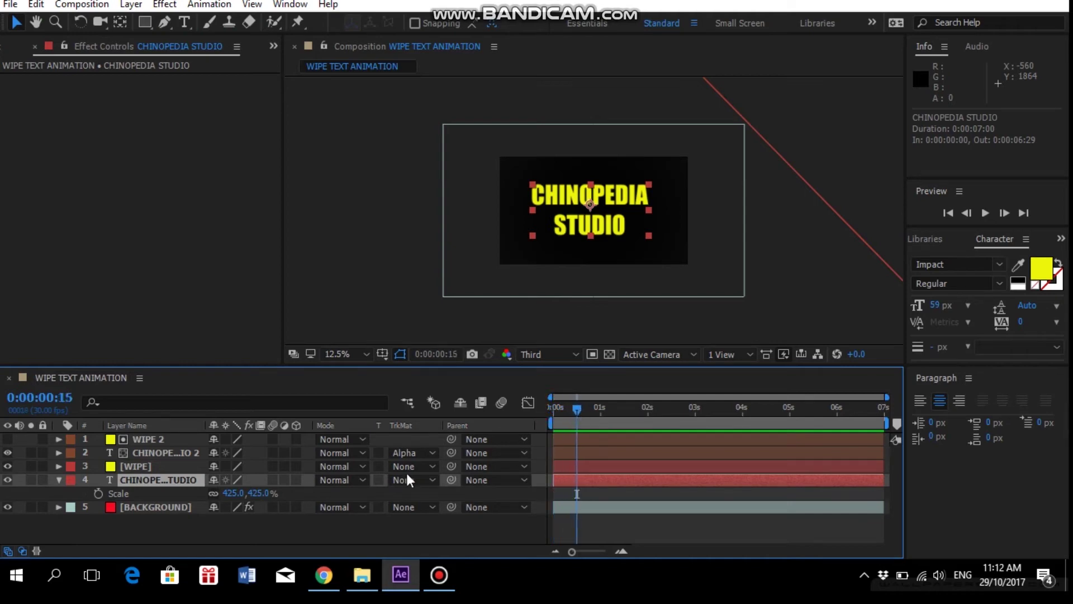
left_click(98, 493)
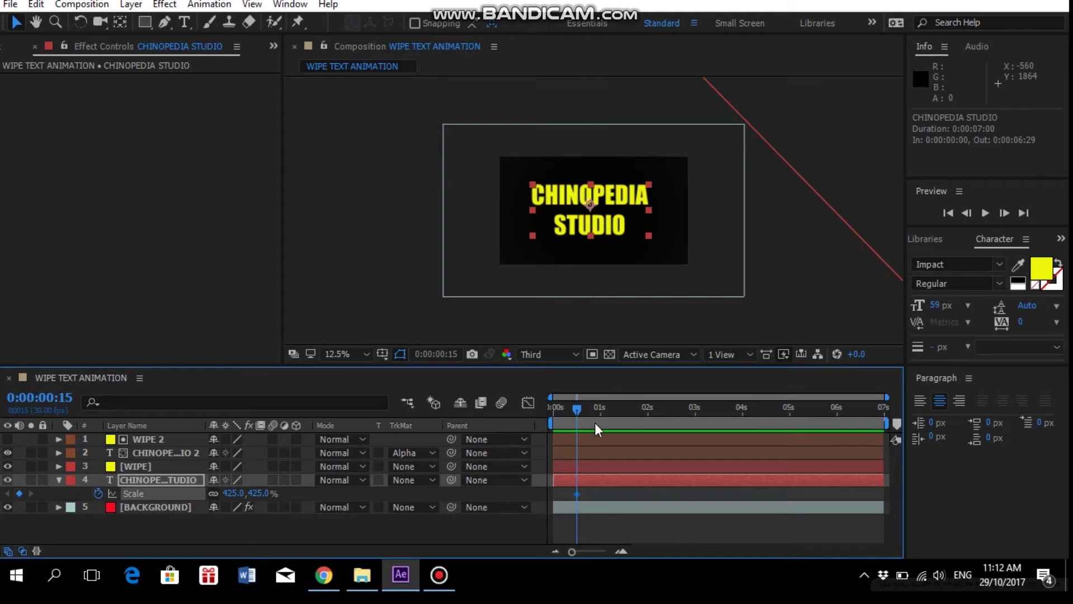
Set the original CHINOPEDIA STUDIO layer's Scale to 6000% at 0:00:00:00 and collapse its properties
left_click_drag(582, 414, 542, 417)
left_click(231, 492)
type("6000")
key("Return")
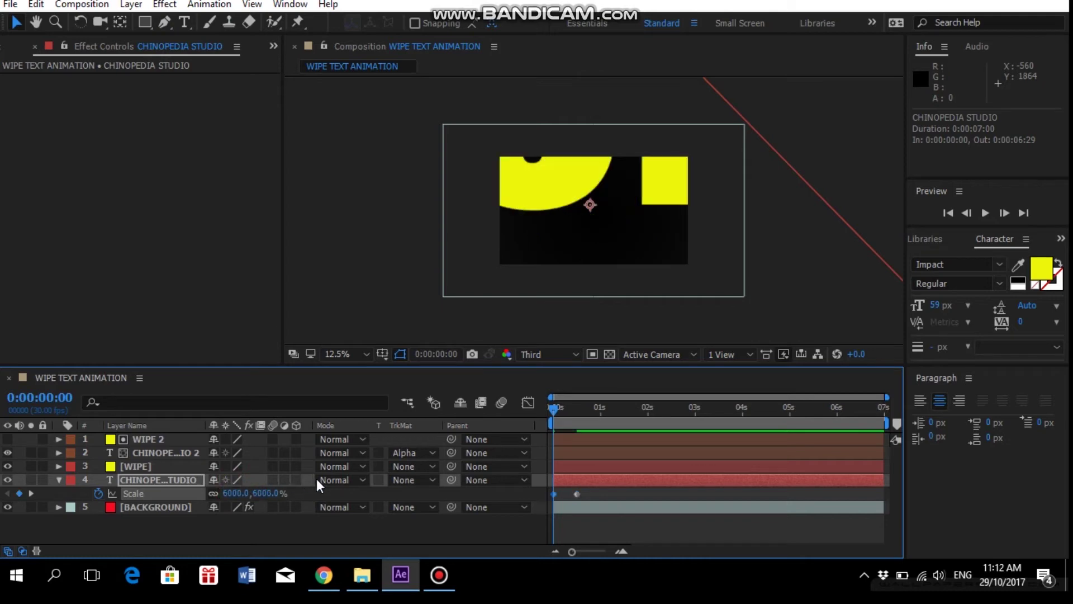
left_click(58, 480)
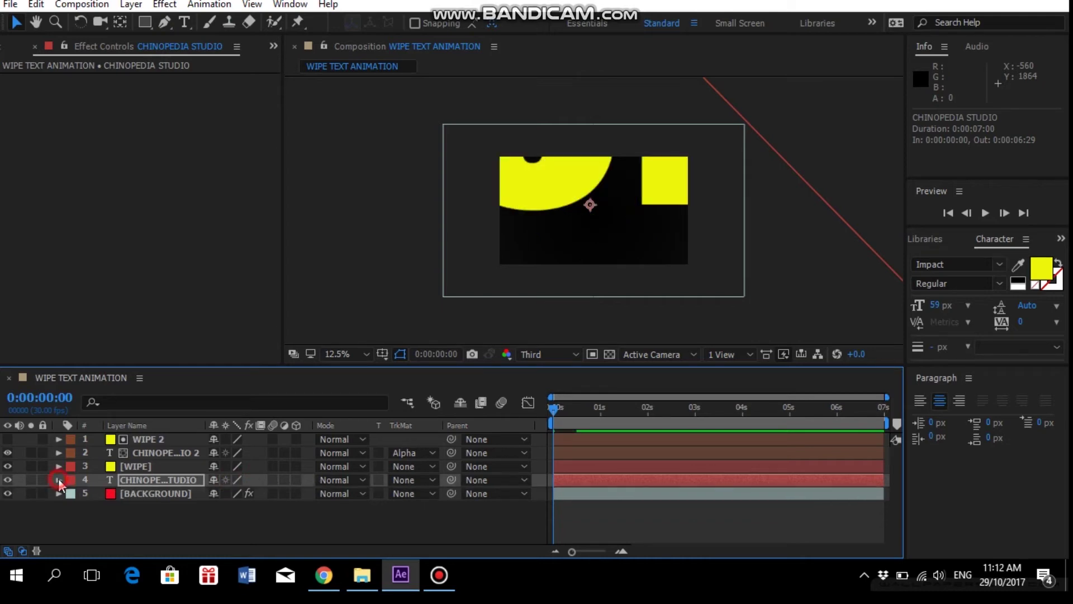
Turn on motion blur for all five layers and enable motion blur for the composition
left_click(275, 492)
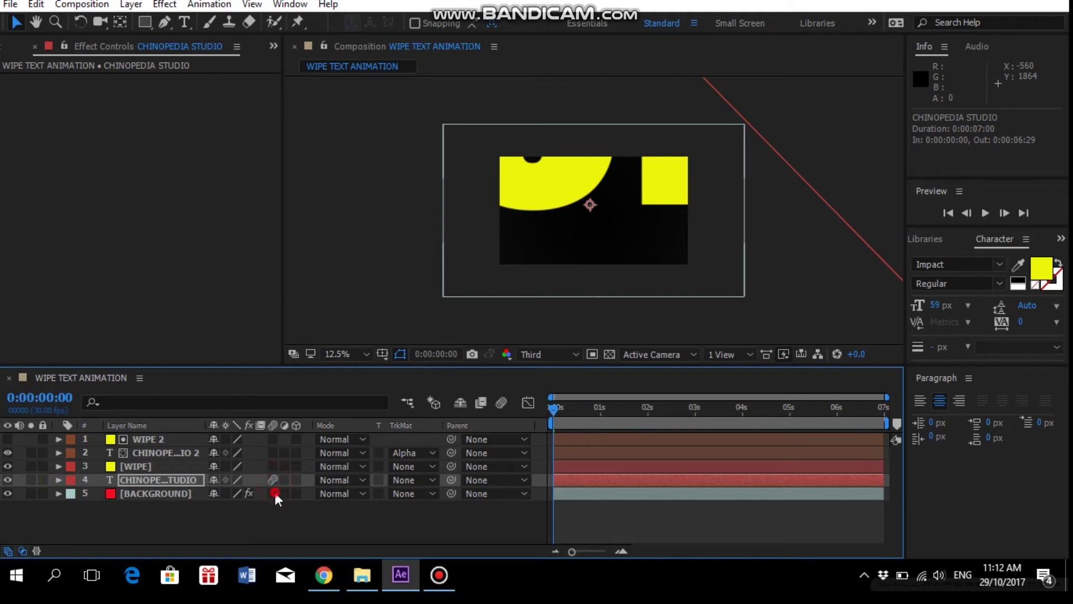
left_click(272, 466)
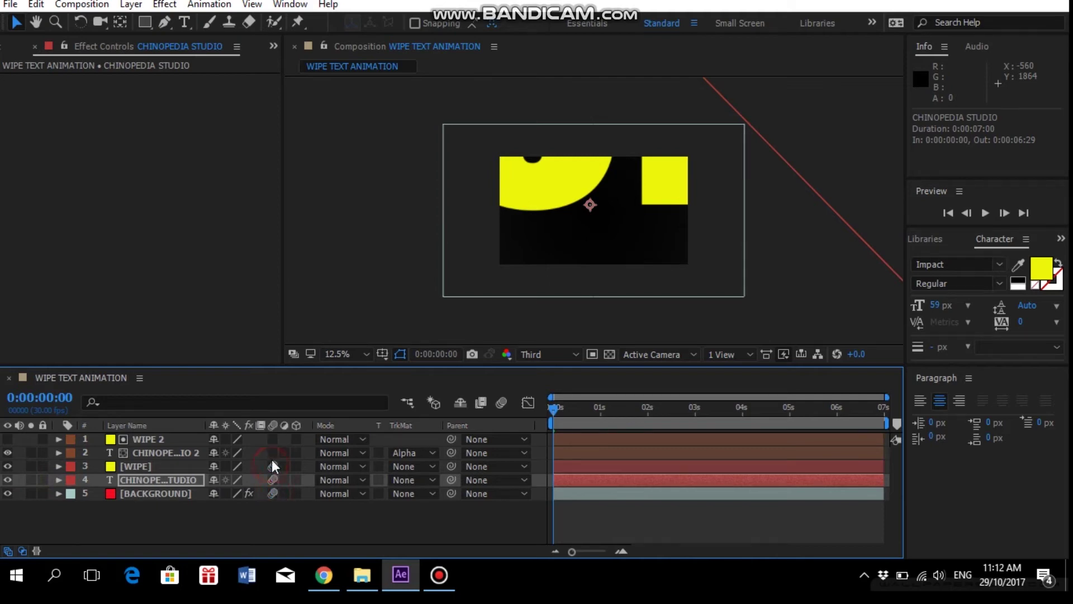
left_click(272, 452)
left_click(274, 440)
left_click(500, 402)
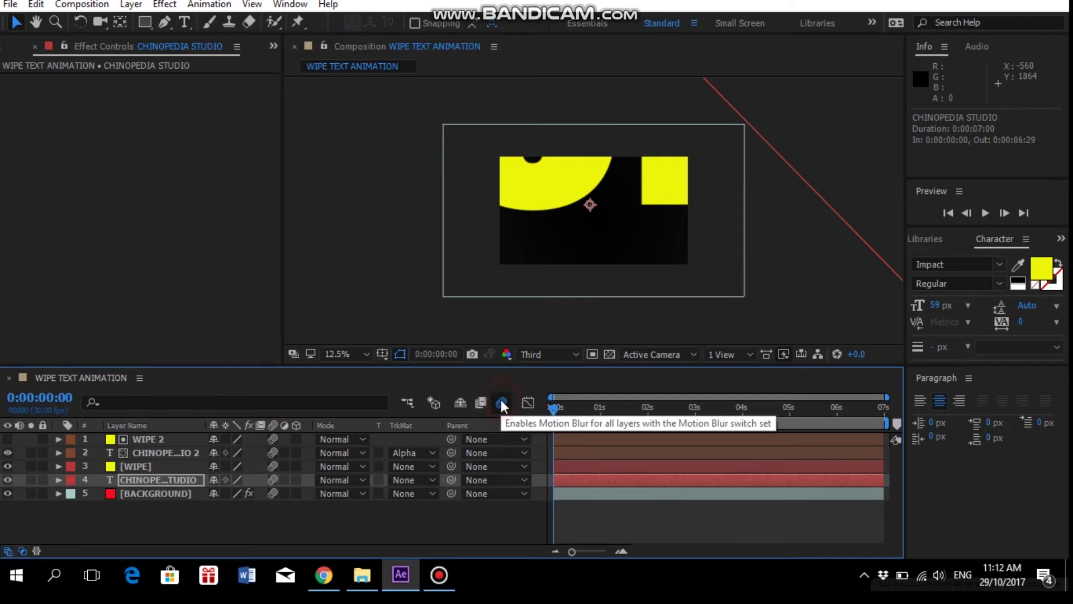
Preview the animation with motion blur, stop playback and deselect all layers
left_click(987, 213)
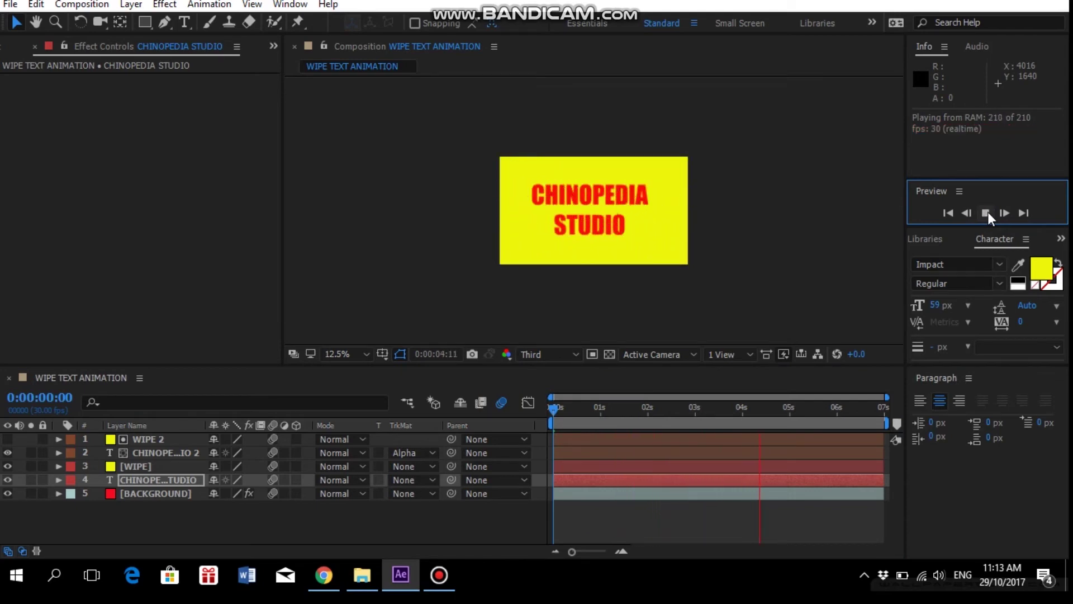
left_click(986, 213)
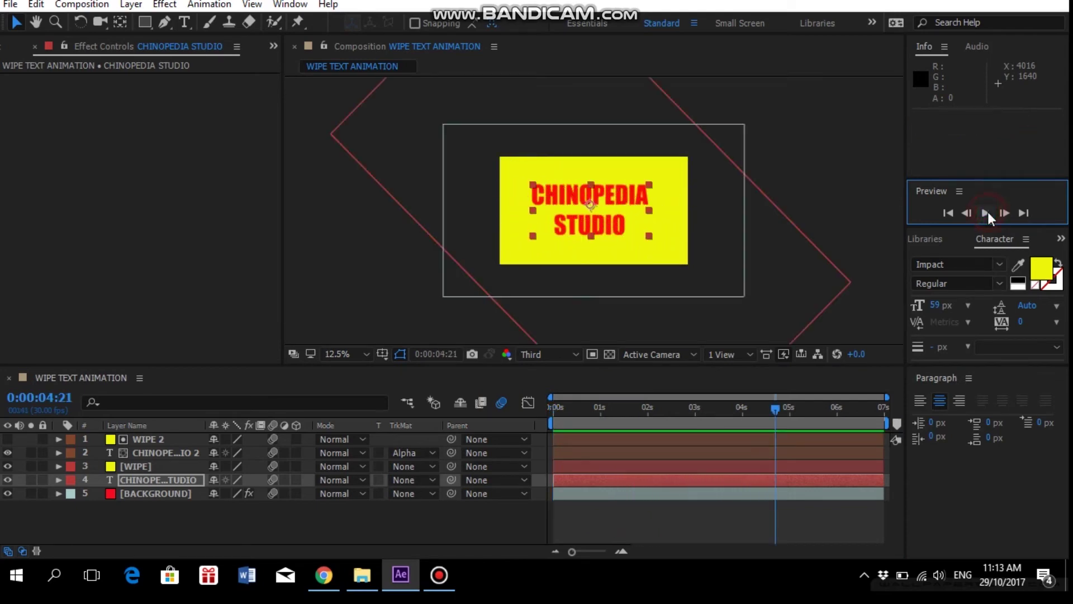
left_click(238, 519)
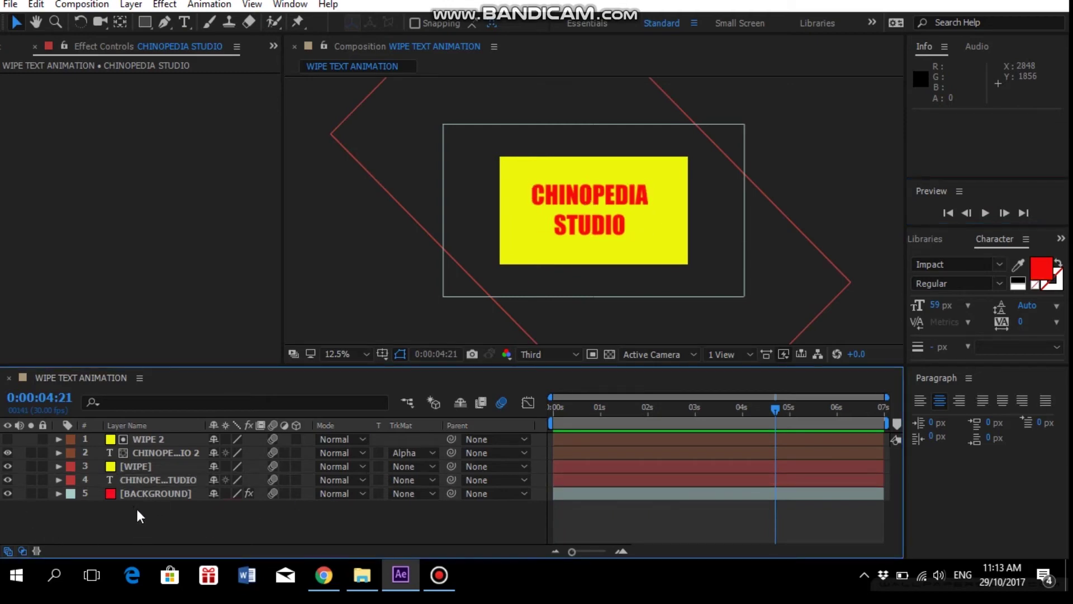
Add a null object to the composition and rename it as SCALE
right_click(138, 529)
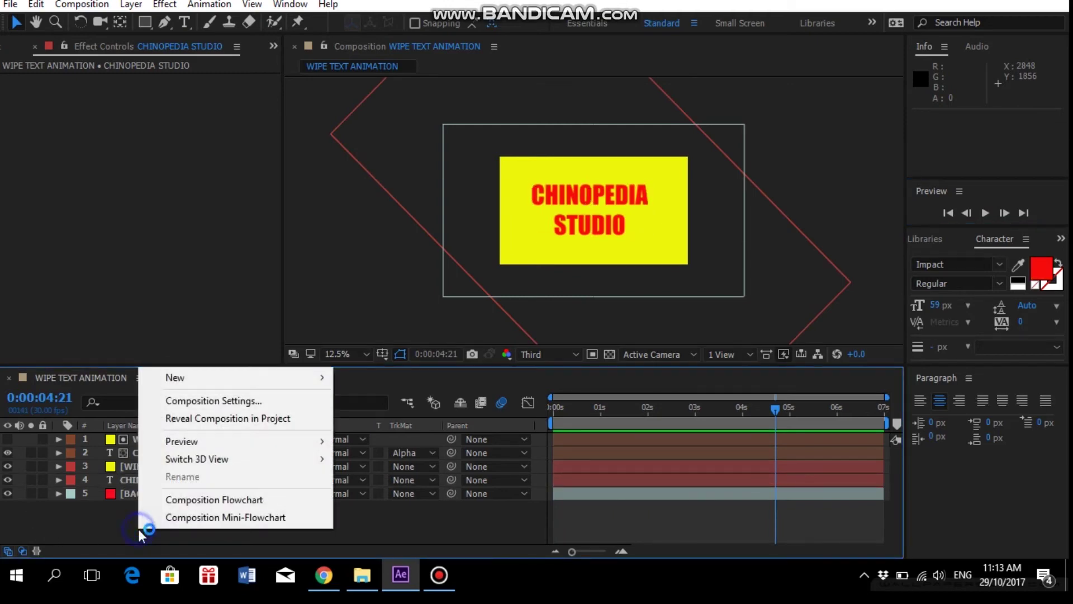
mouse_move(226, 380)
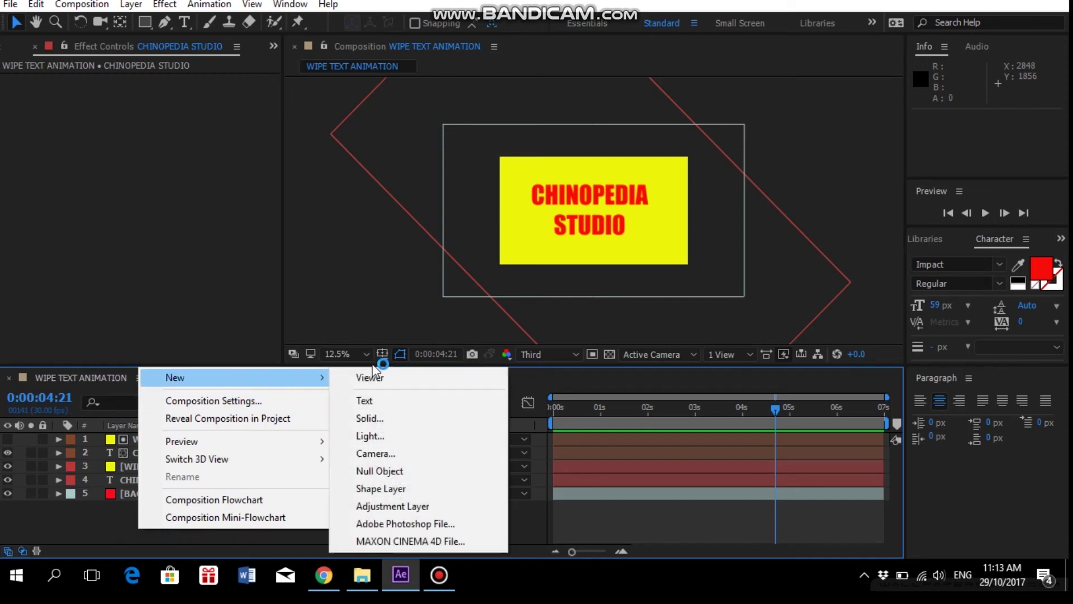
left_click(380, 471)
left_click(117, 436)
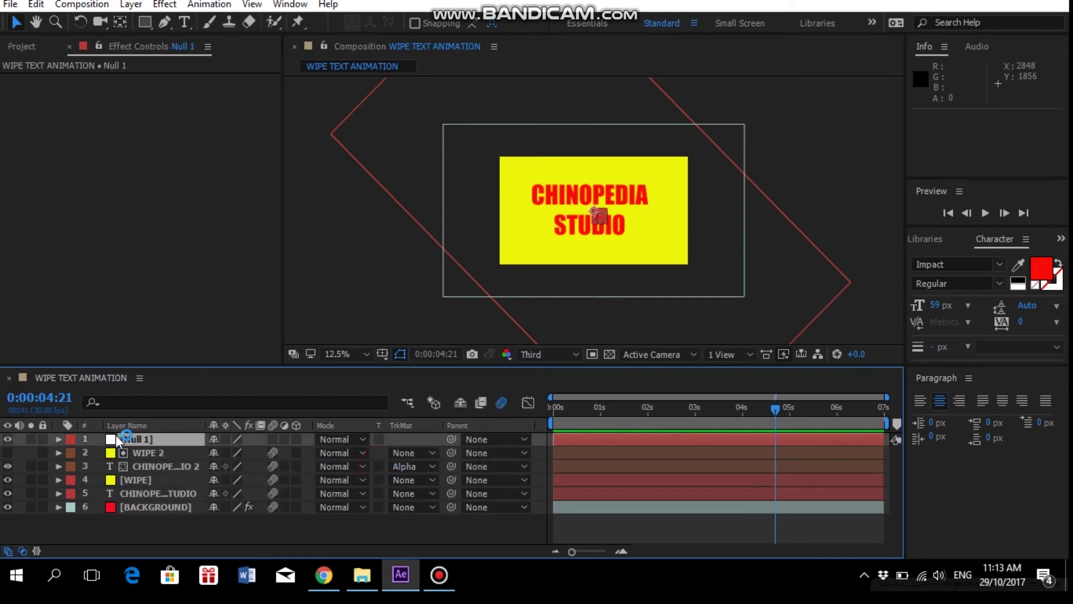
right_click(136, 439)
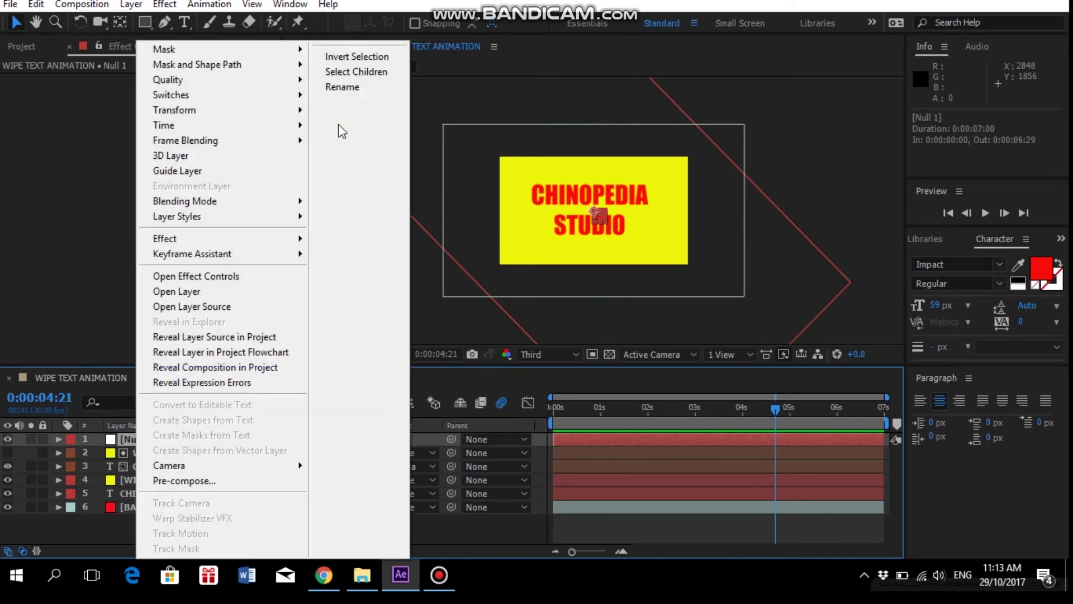
left_click(351, 88)
type("SCALE")
key("Return")
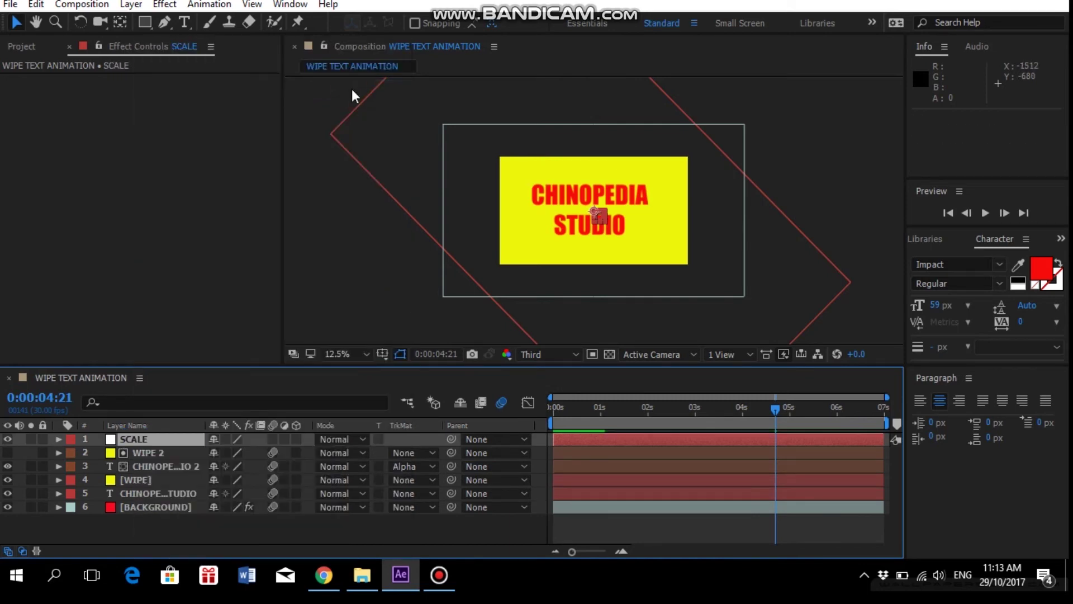
Start keyframing the SCALE null's Scale at 0:00:00:00, keeping it at 100%
left_click(156, 439)
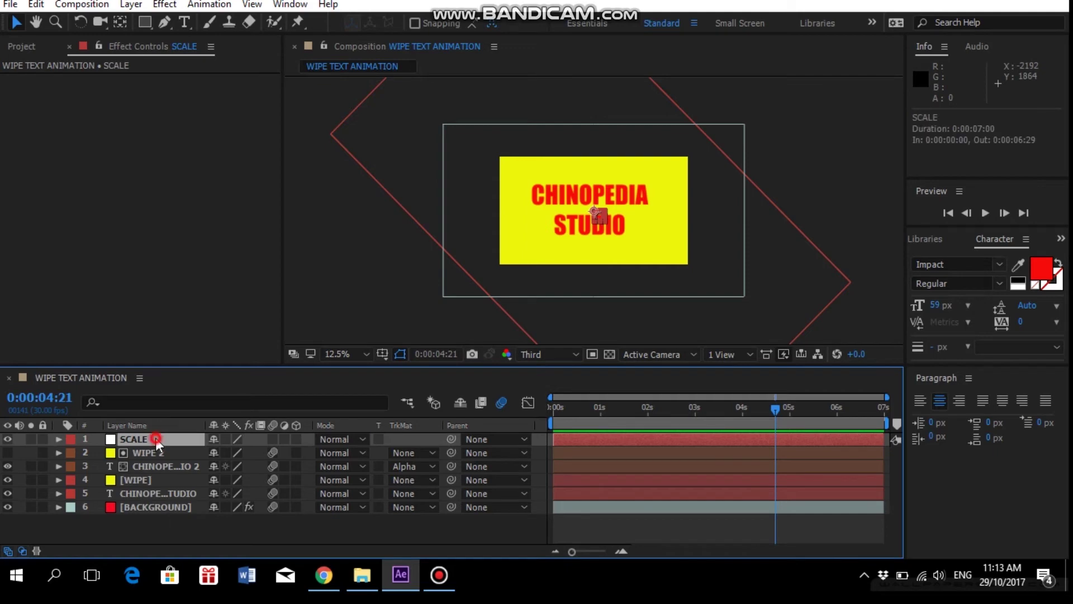
key("Home")
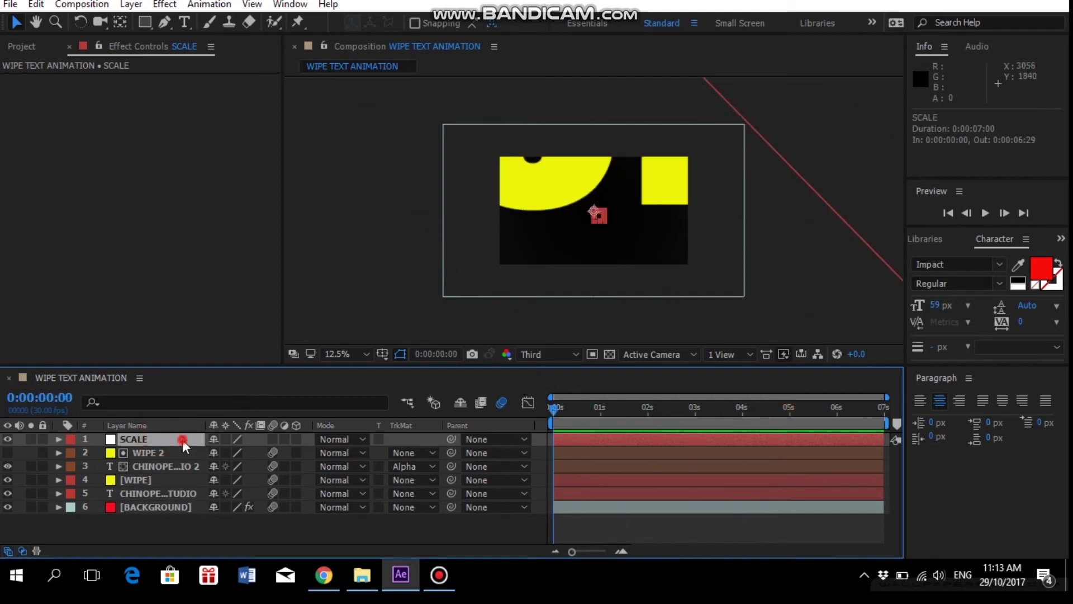
key("s")
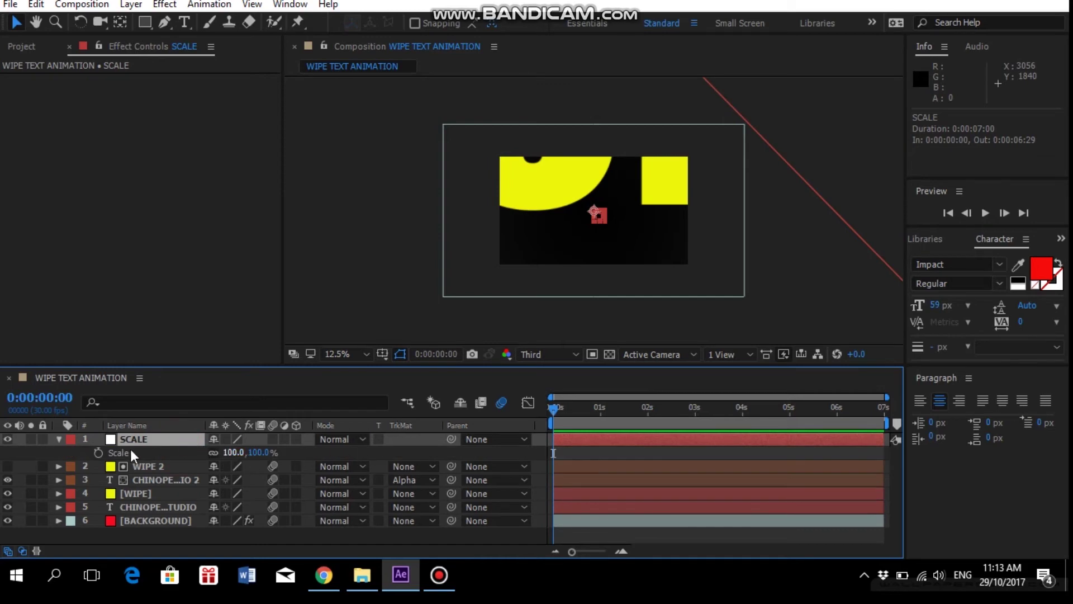
left_click(98, 452)
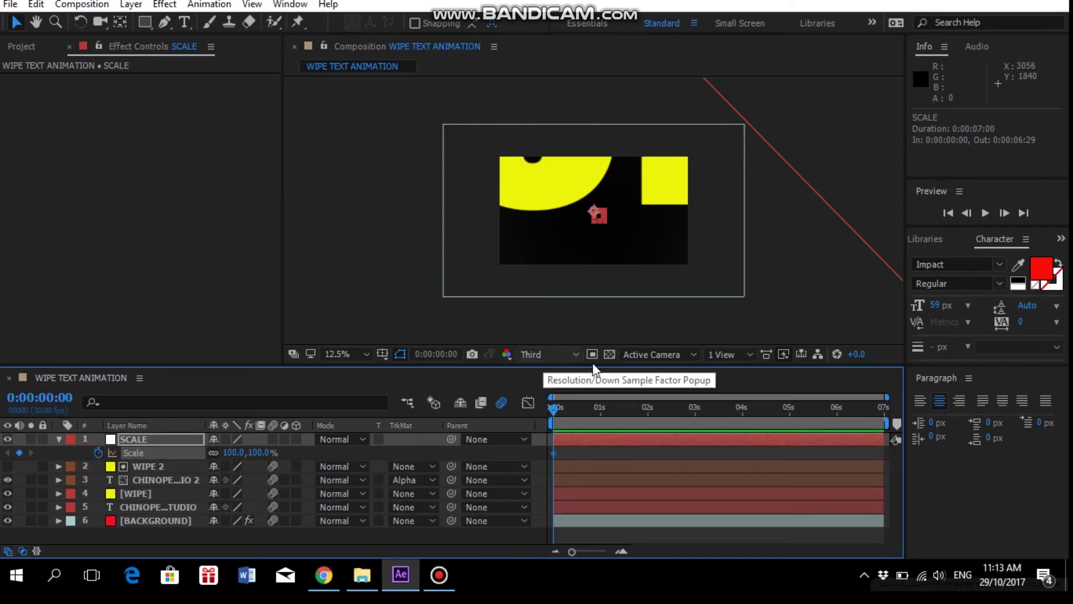
Set the SCALE null's Scale to 80% at 0:00:05:00, return to the start of the timeline and collapse the layer
left_click_drag(555, 409, 792, 406)
left_click(240, 453)
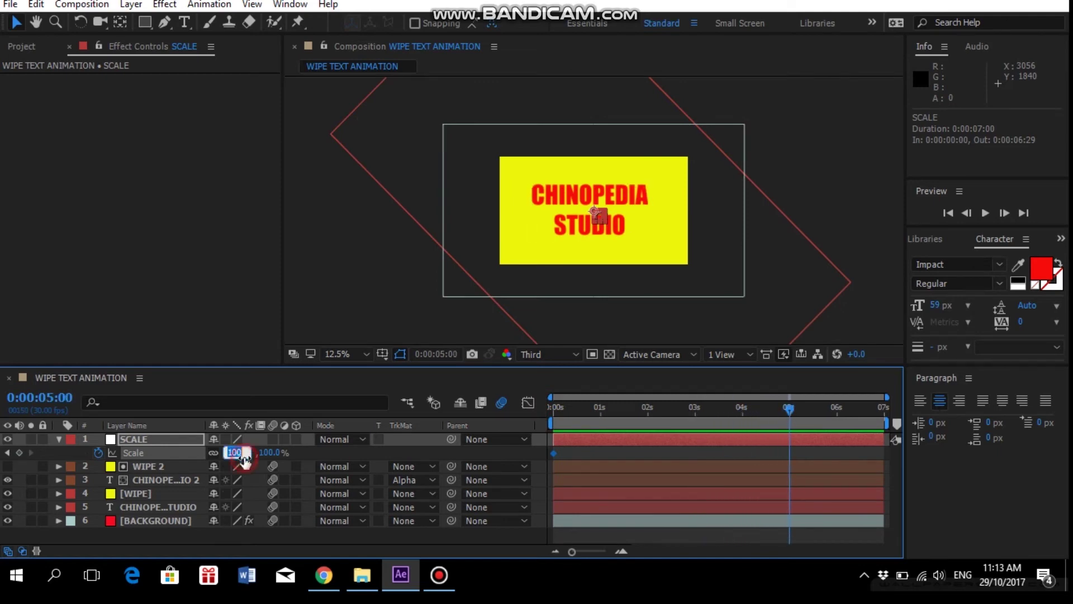
type("80")
key("Return")
left_click_drag(790, 409, 531, 425)
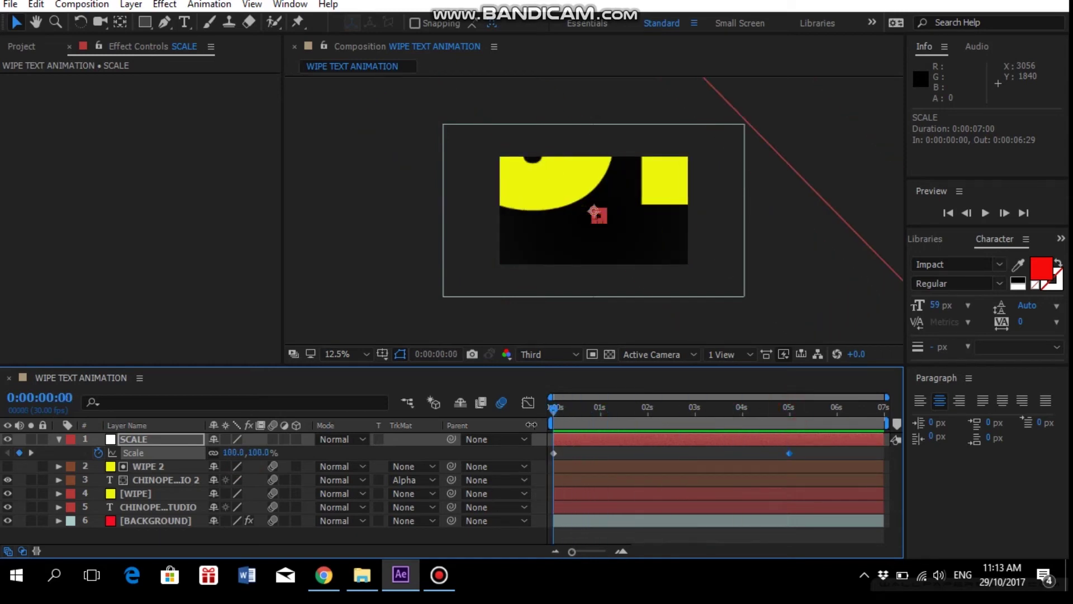
left_click(144, 439)
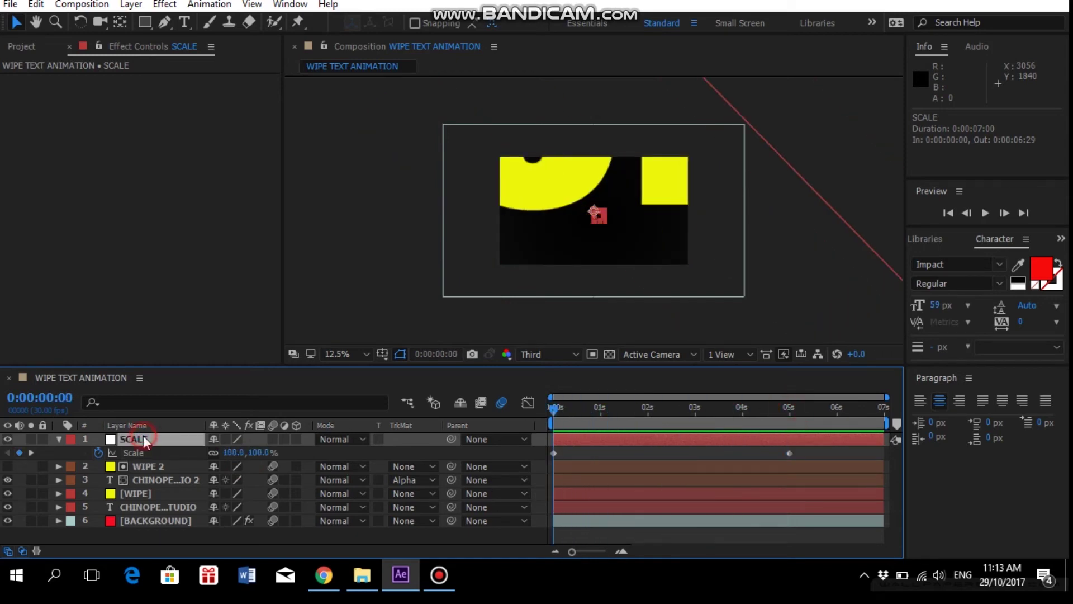
left_click(59, 439)
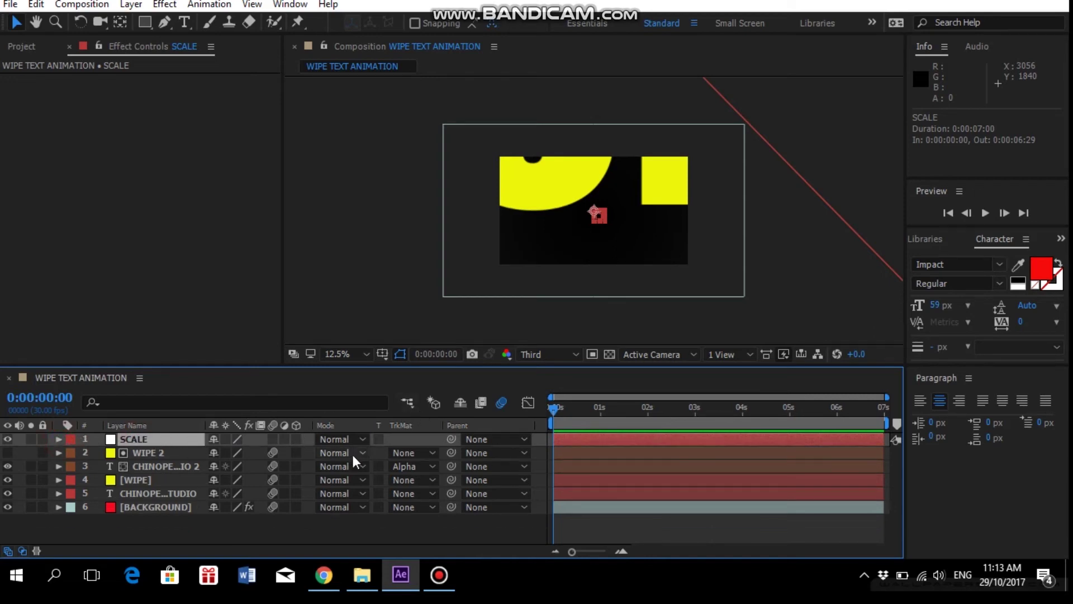
Parent WIPE 2, both CHINOPEDIA STUDIO layers, WIPE and BACKGROUND to the SCALE null, and preview the animation
left_click(501, 451)
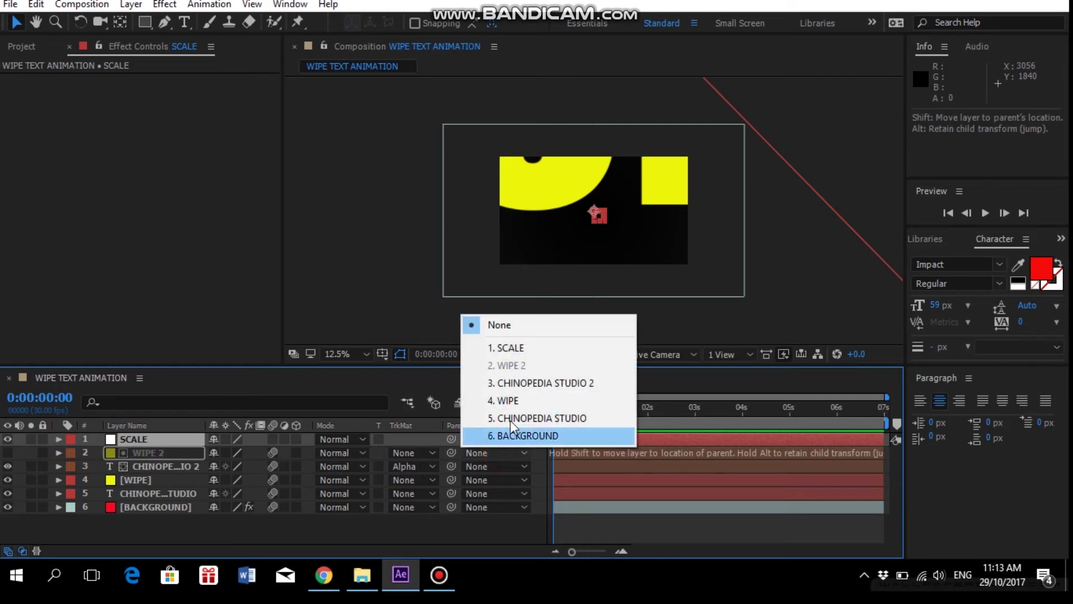
left_click(519, 349)
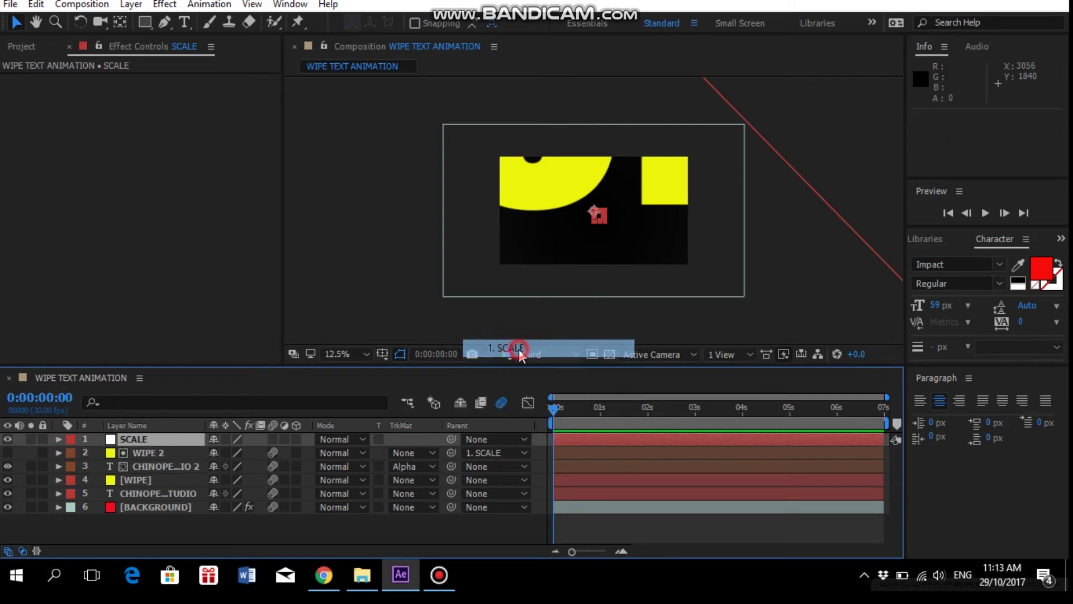
left_click(508, 464)
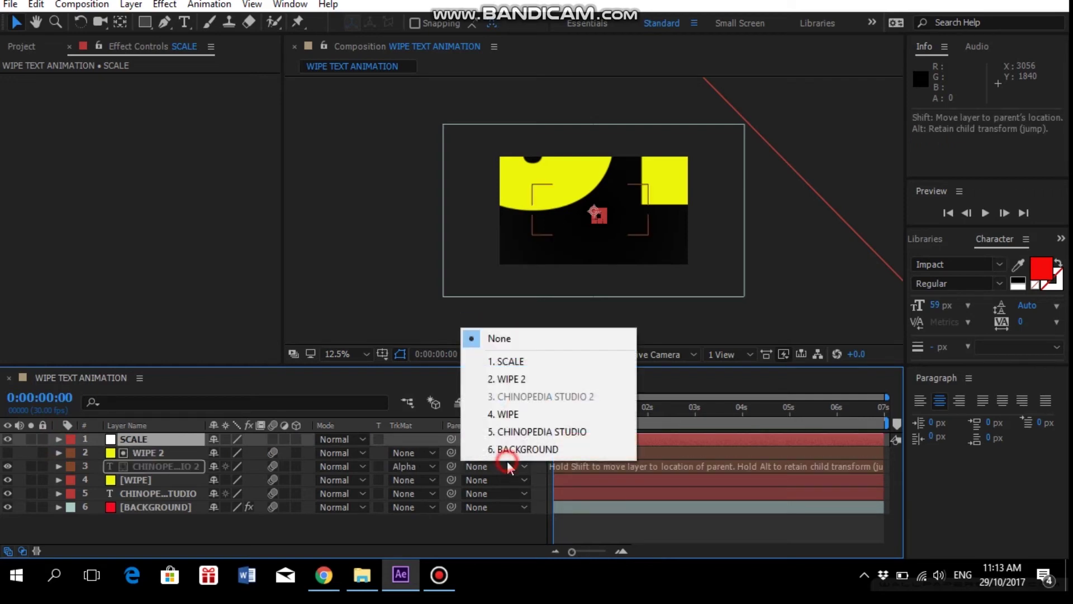
left_click(509, 361)
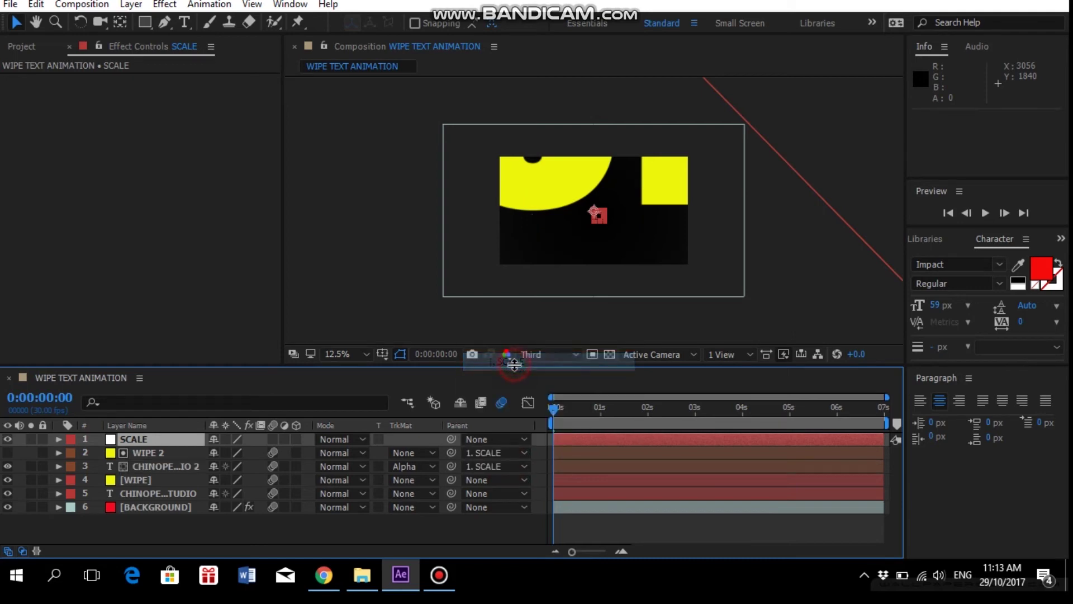
left_click(499, 479)
left_click(511, 376)
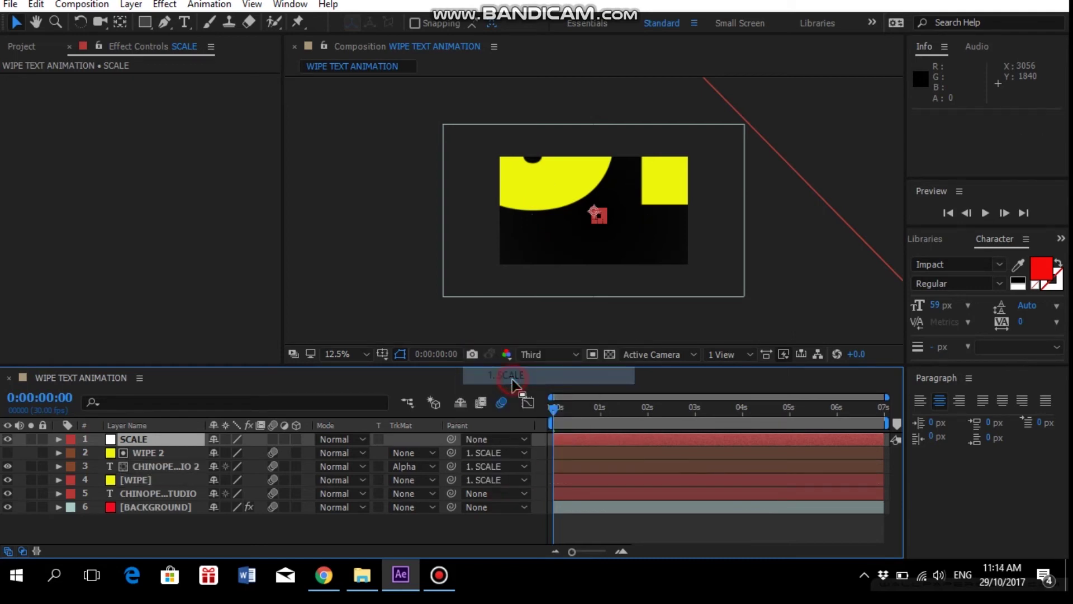
left_click(481, 492)
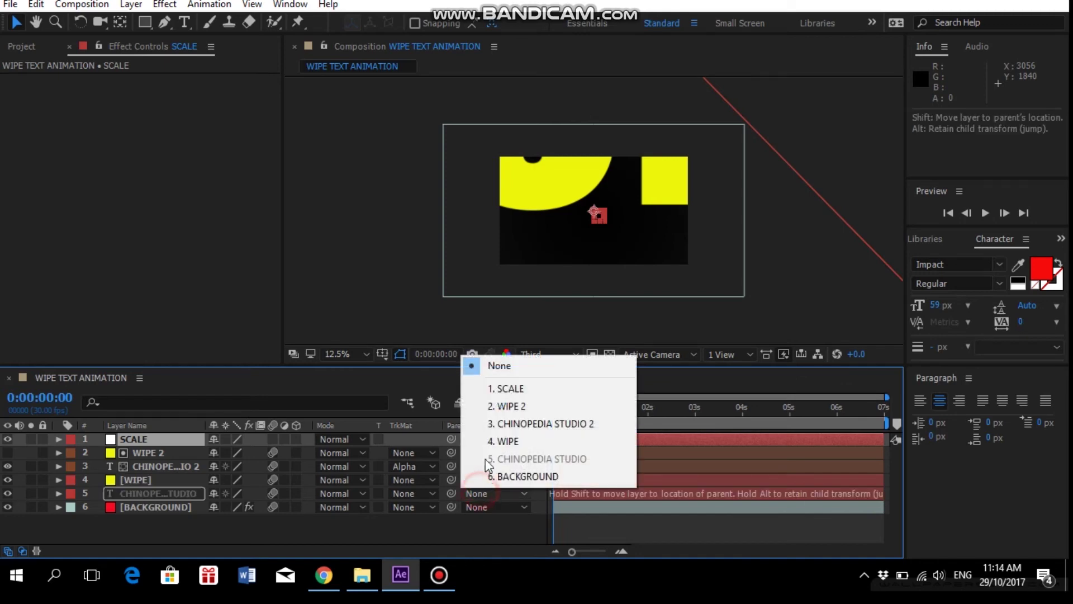
left_click(497, 388)
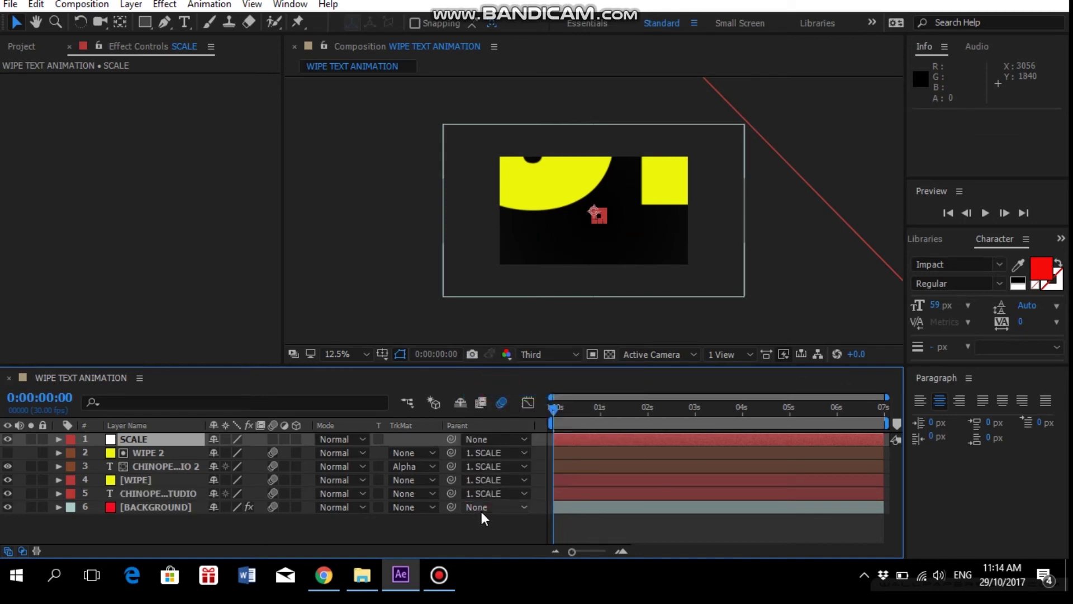
left_click(481, 508)
left_click(497, 407)
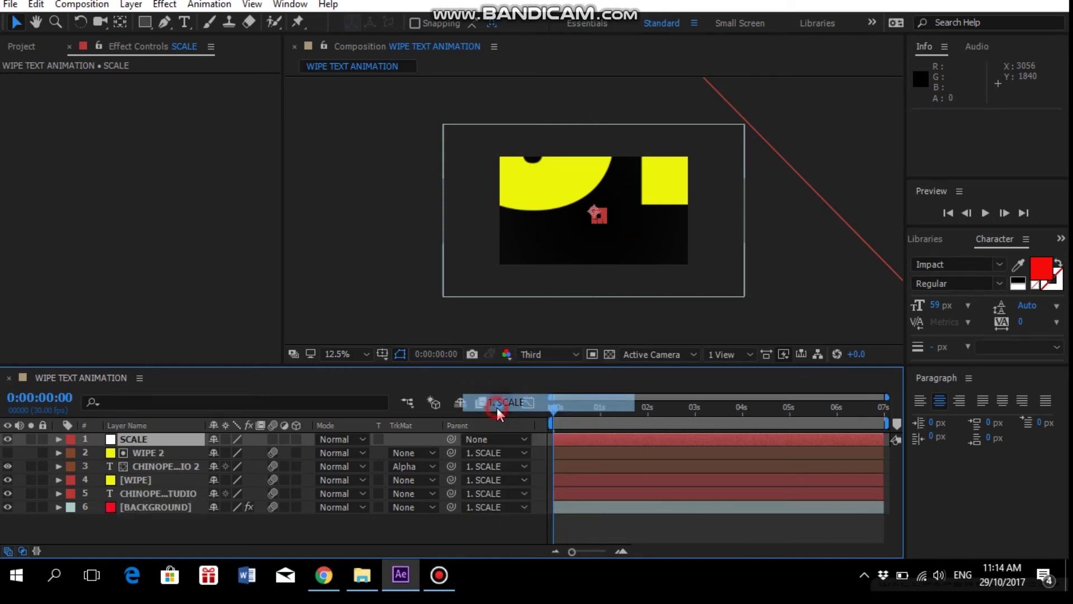
left_click(983, 210)
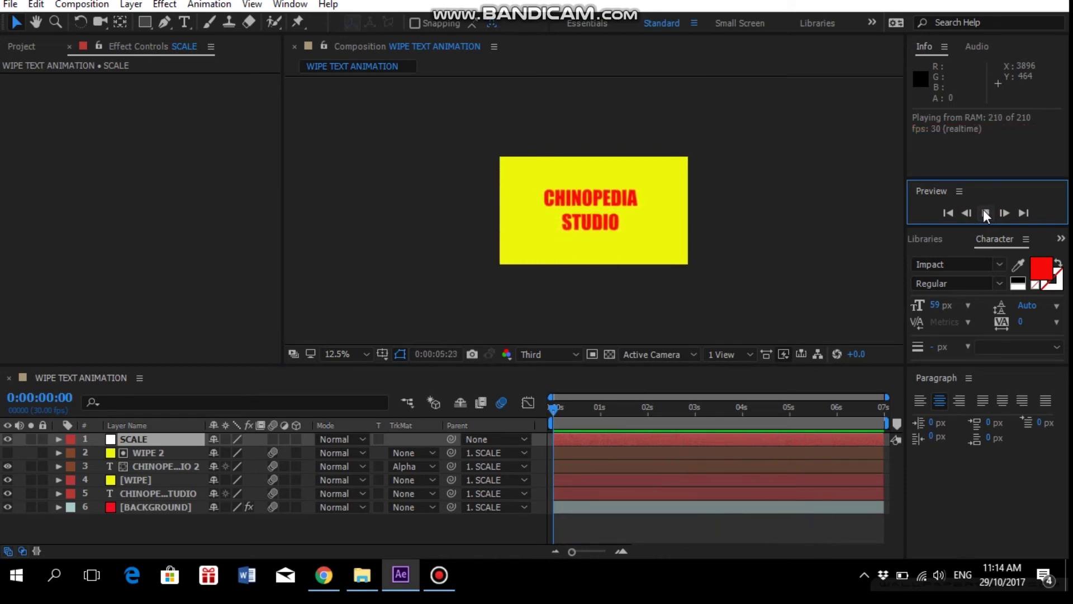
left_click(985, 213)
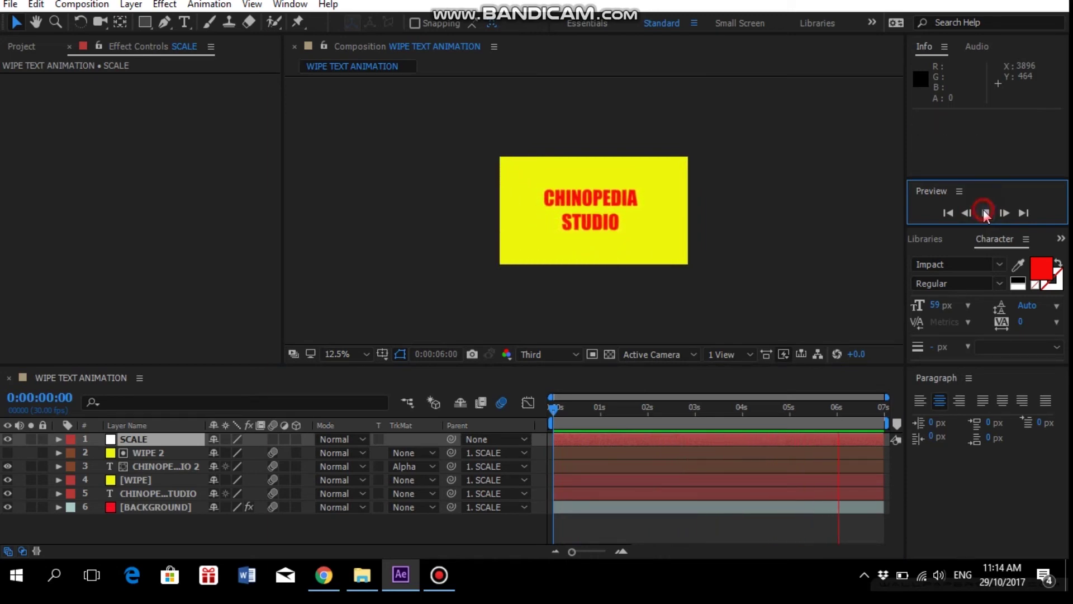
Add a 1920 x 1080 px solid with the name FRAME and the near-black color 020202
right_click(219, 522)
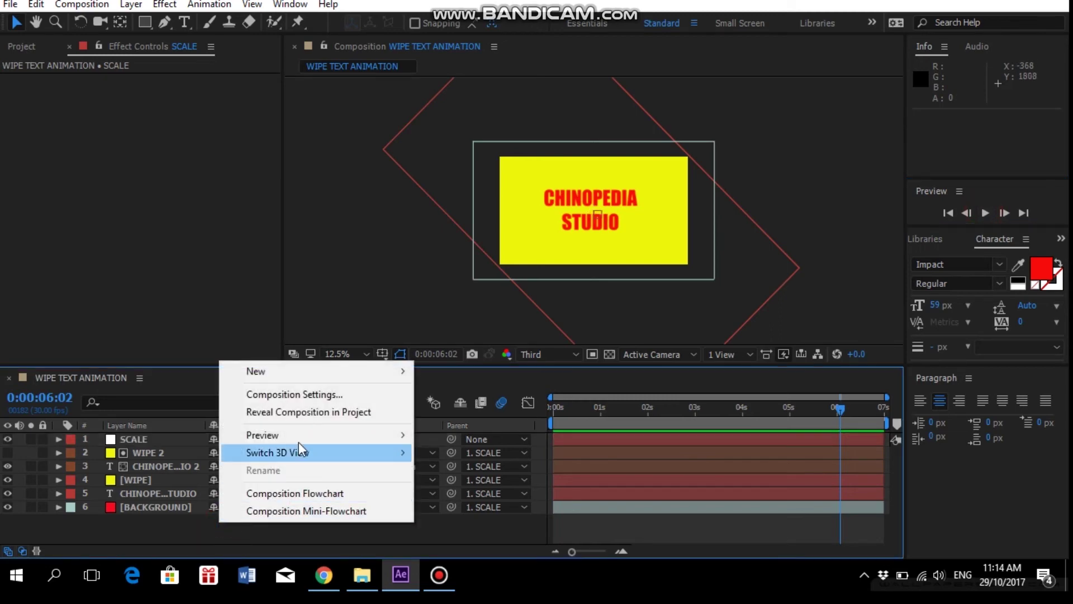
mouse_move(385, 369)
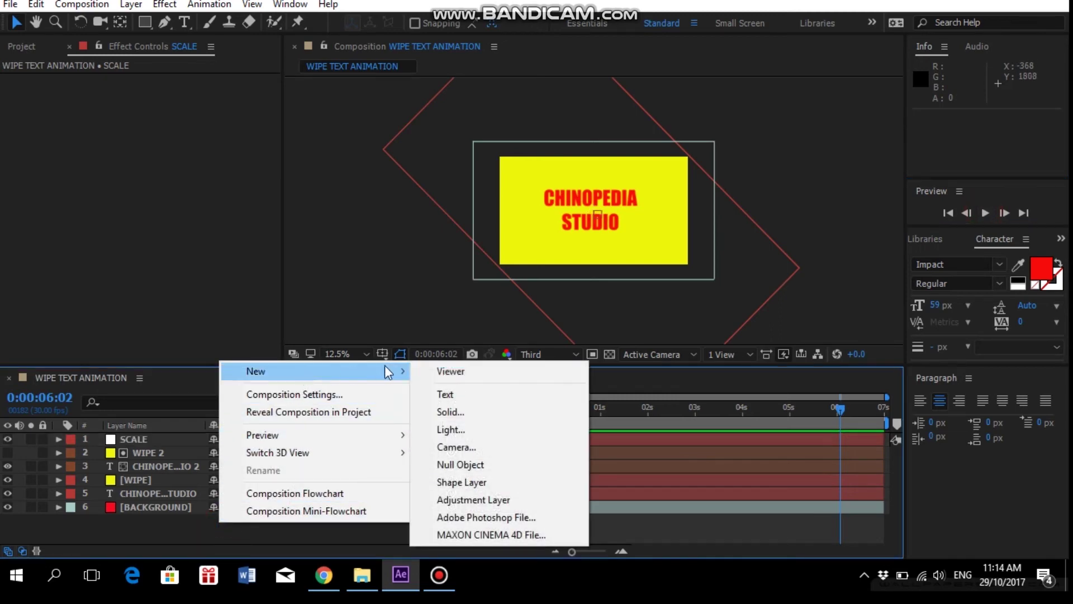
left_click(465, 411)
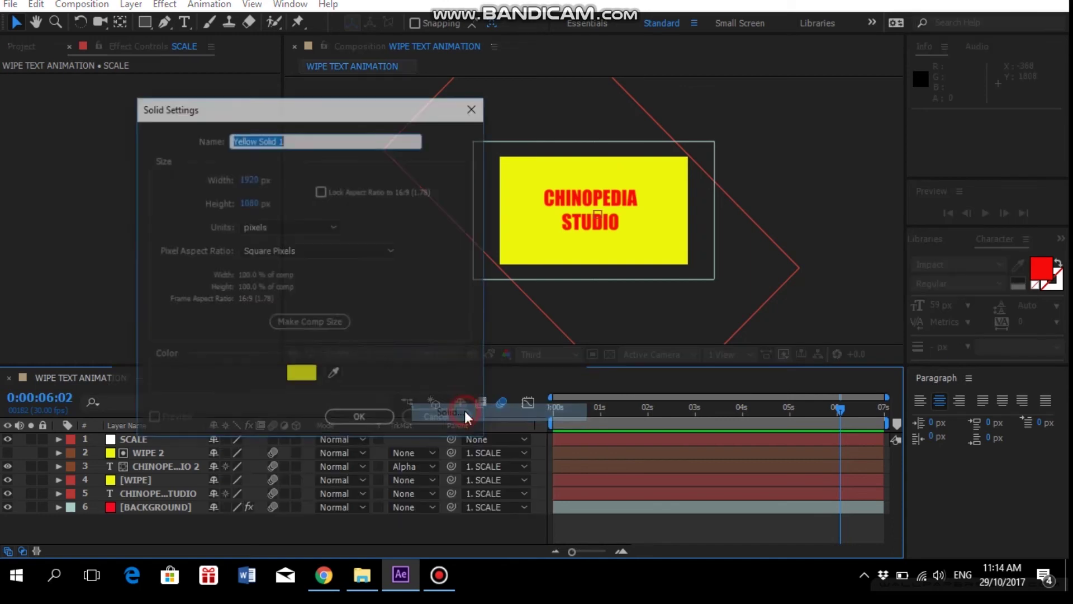
type("FRAME")
left_click(304, 375)
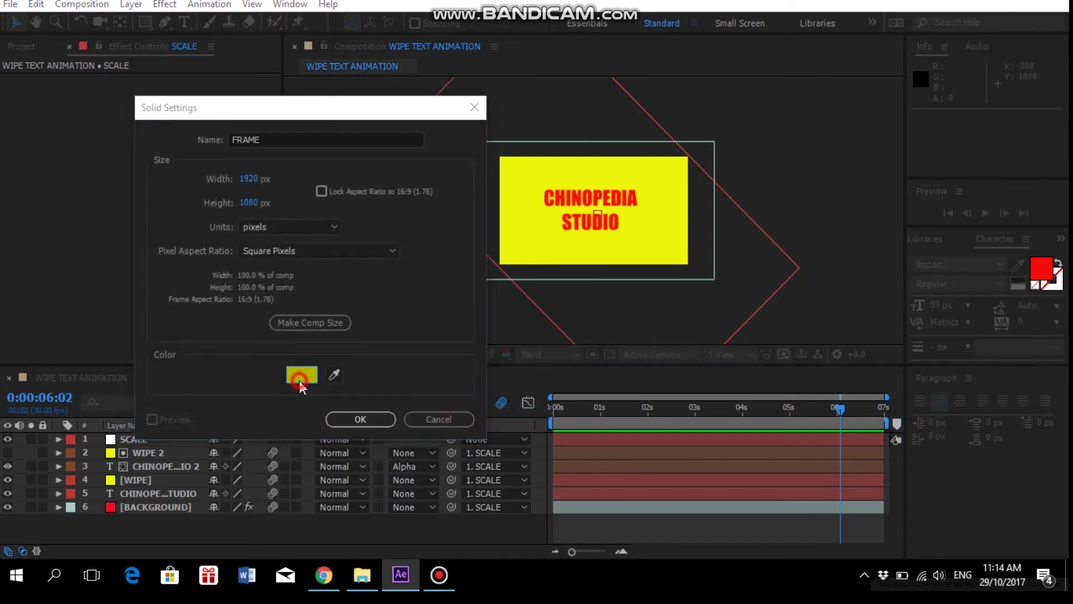
left_click(347, 377)
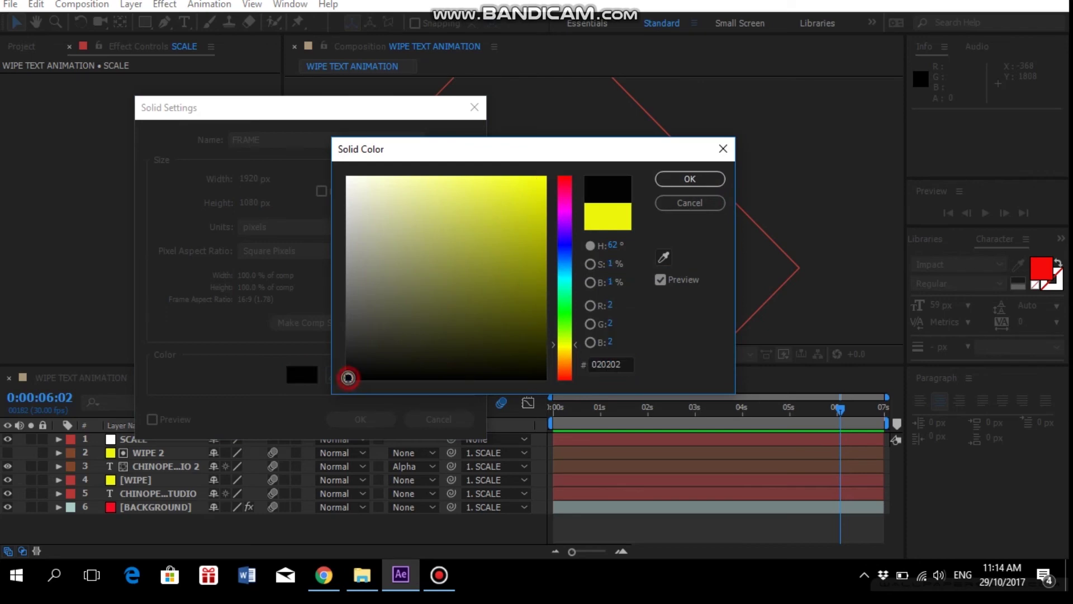
left_click(704, 180)
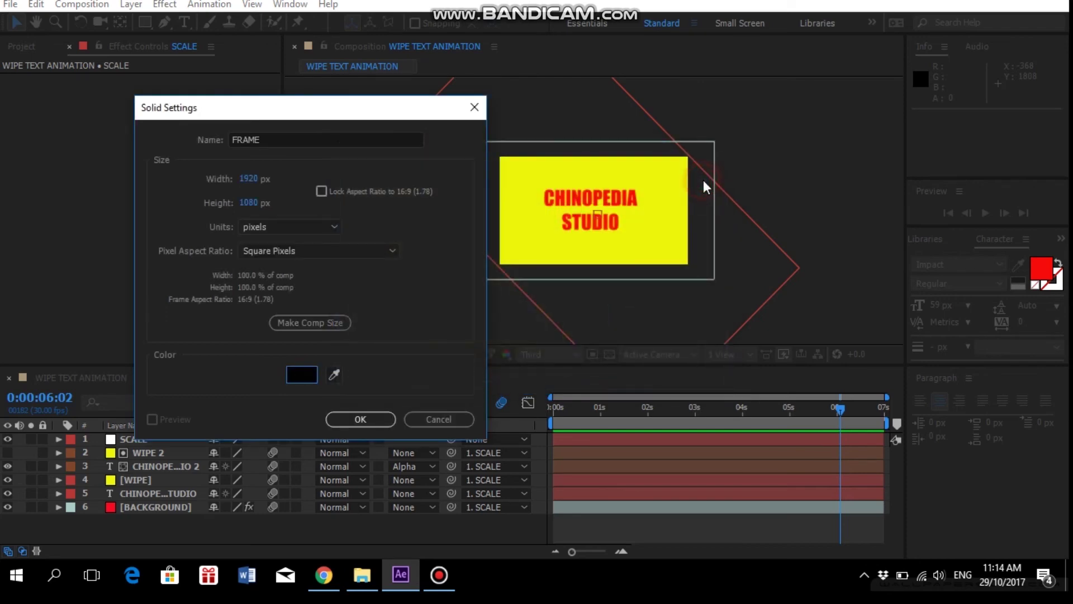
left_click(360, 419)
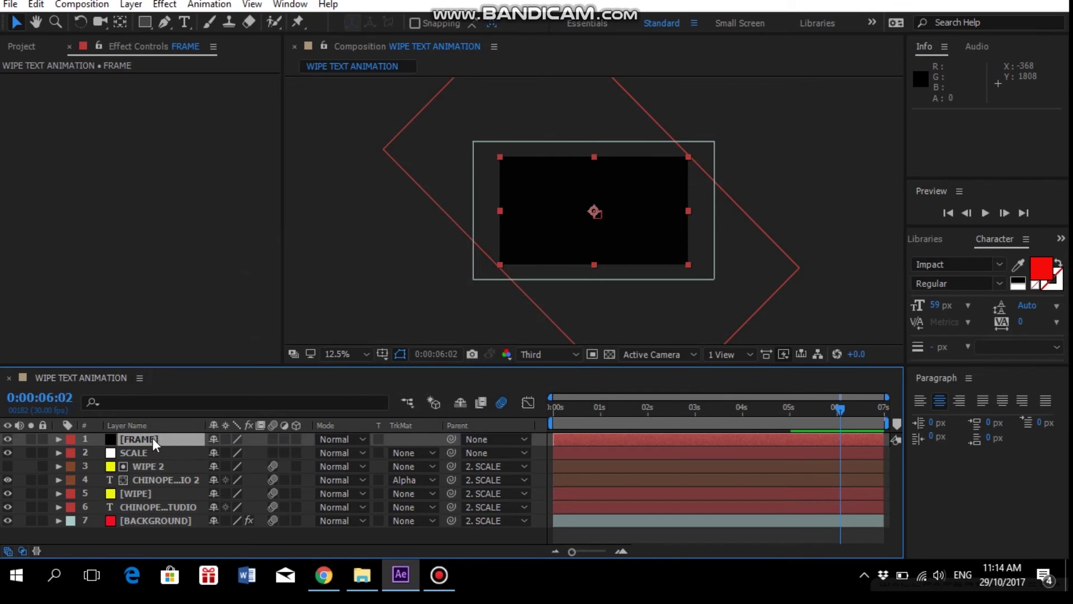
Draw a rectangular mask of about 2096 x 1216 px around the FRAME solid, set its mode to Subtract and collapse the layer
left_click(144, 21)
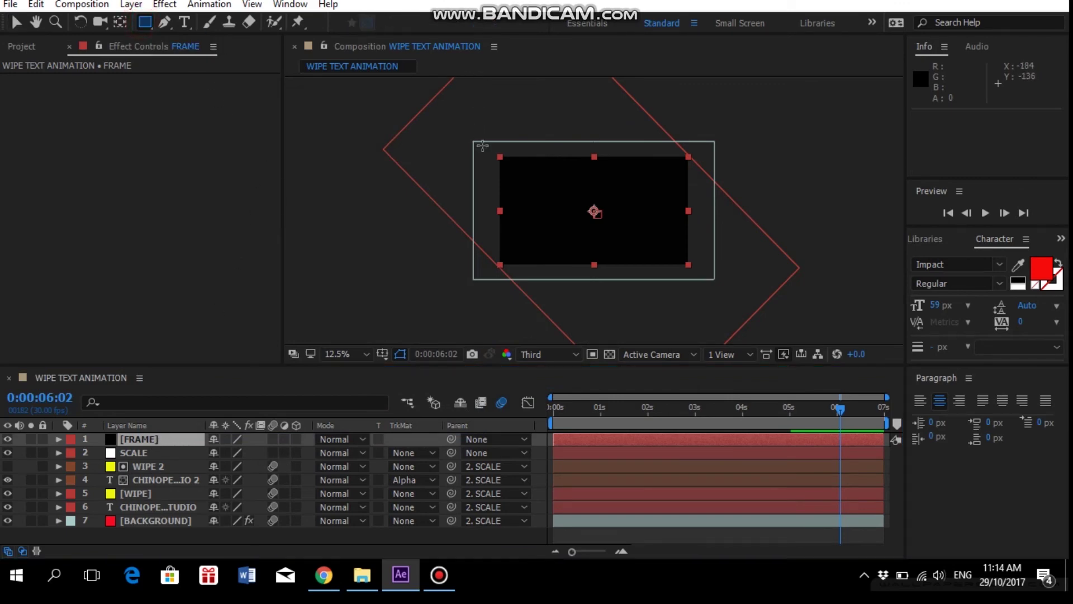
left_click_drag(490, 150, 693, 269)
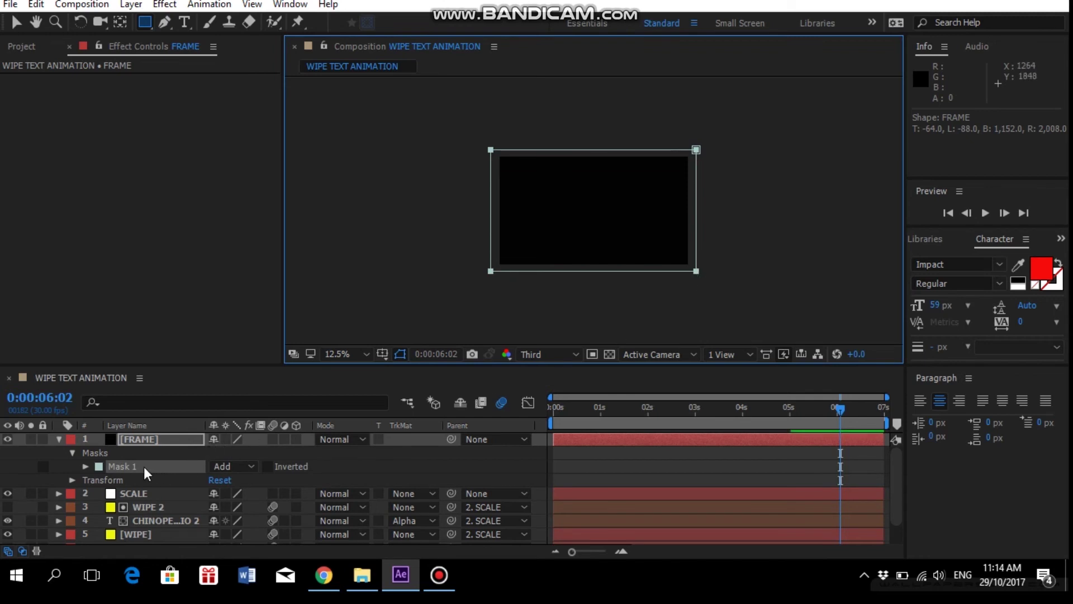
left_click(126, 466)
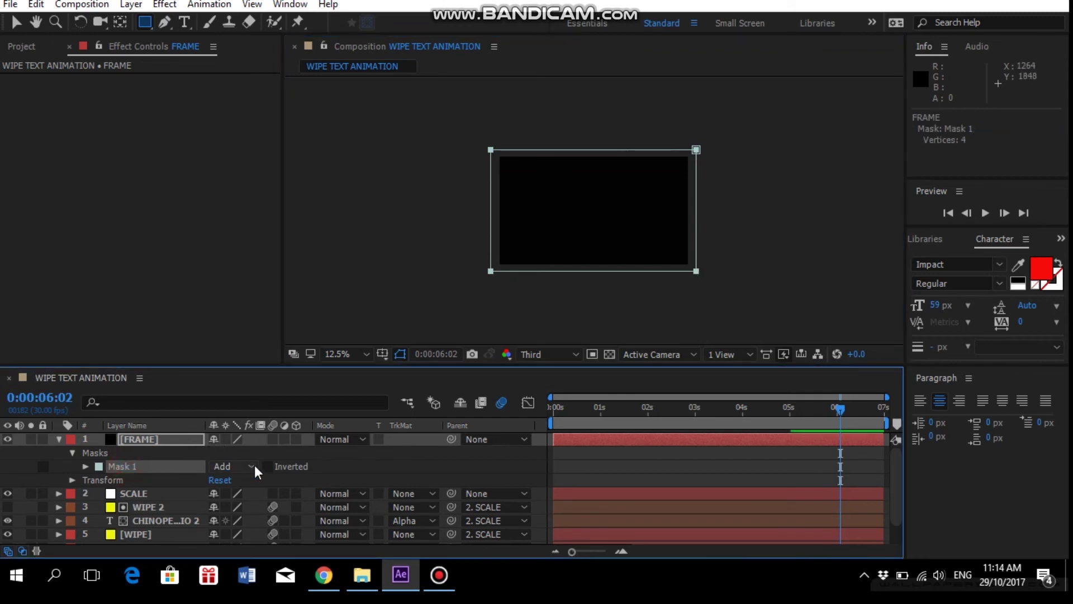
left_click(218, 467)
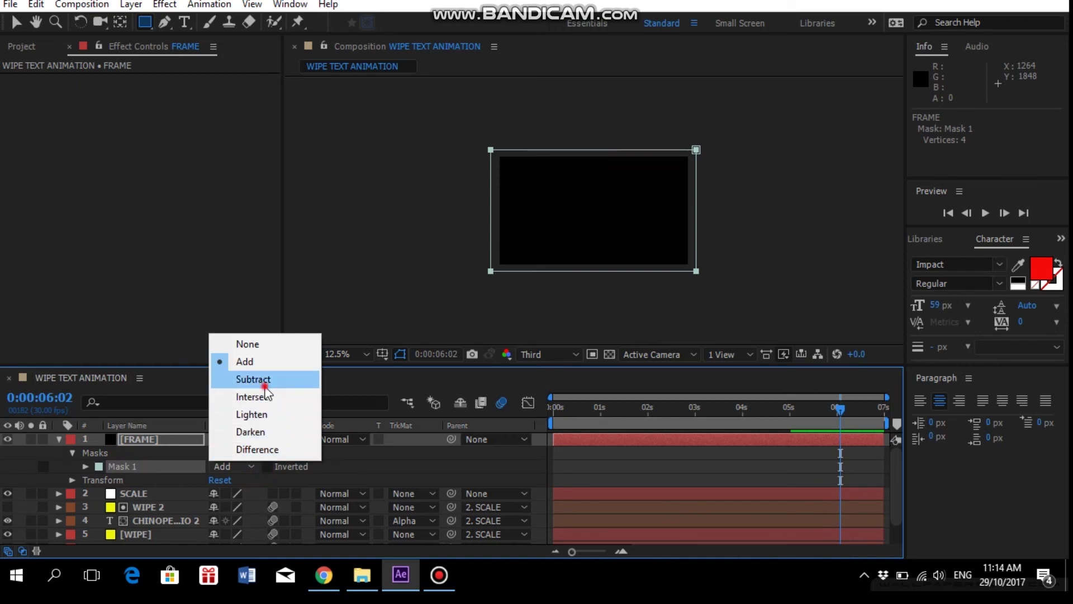
left_click(262, 378)
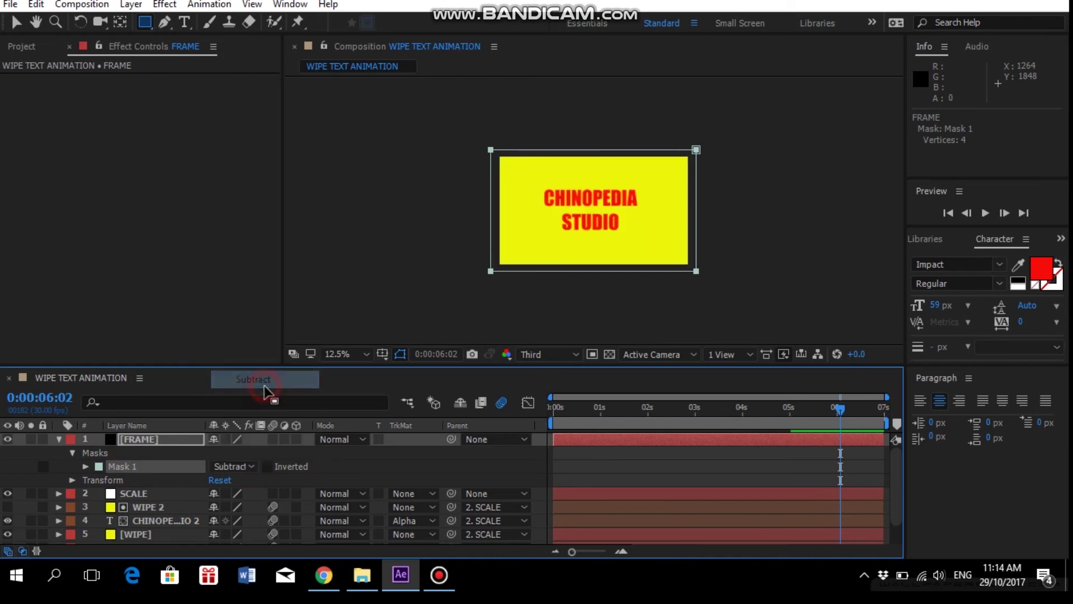
left_click(58, 439)
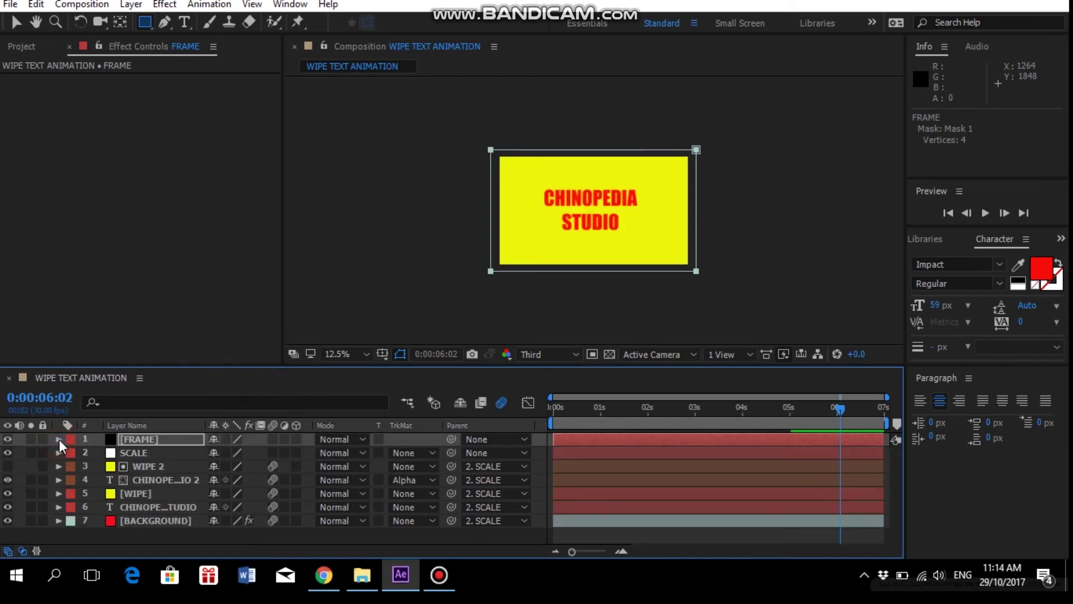
Move the FRAME layer directly below the SCALE null in the layer stack
left_click(157, 535)
left_click(149, 438)
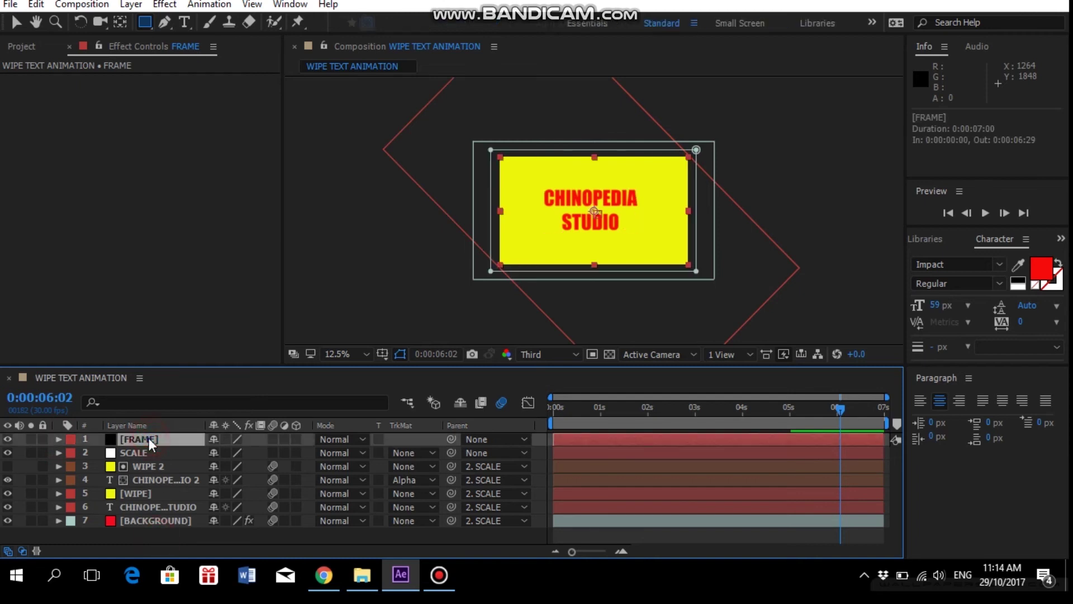
left_click_drag(145, 441, 142, 453)
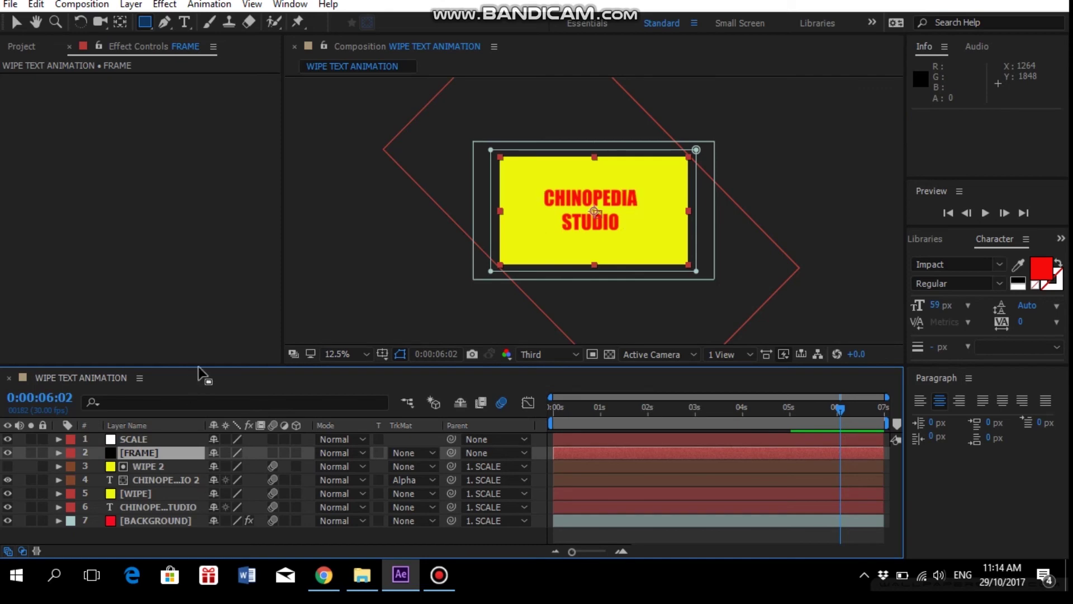
Import Creased-White-Paper-Textures.jpg and add it to the composition directly below the FRAME layer
left_click(264, 222)
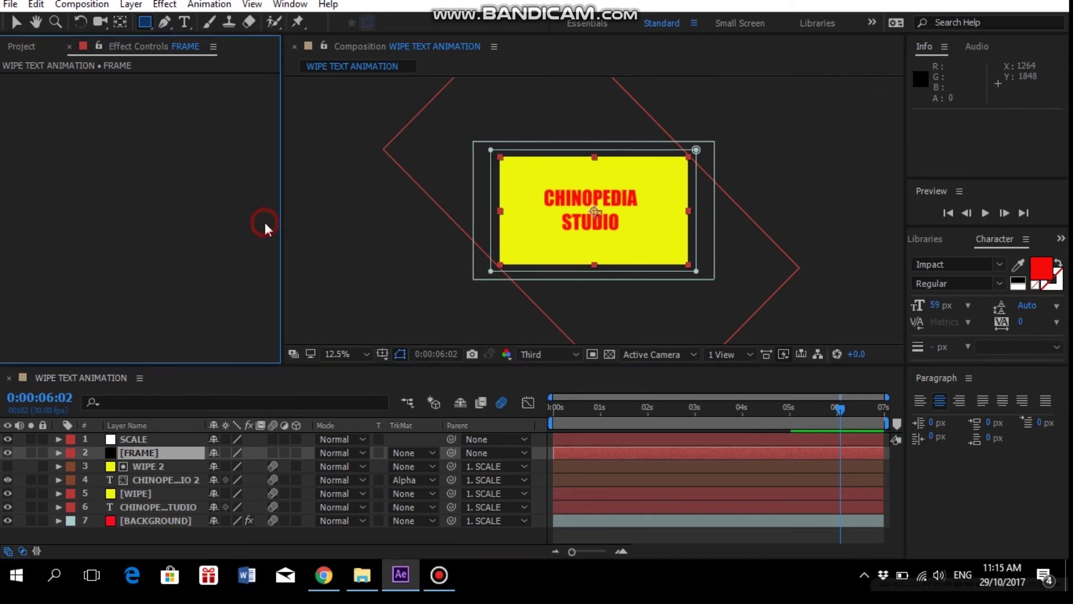
left_click(22, 47)
left_click(10, 4)
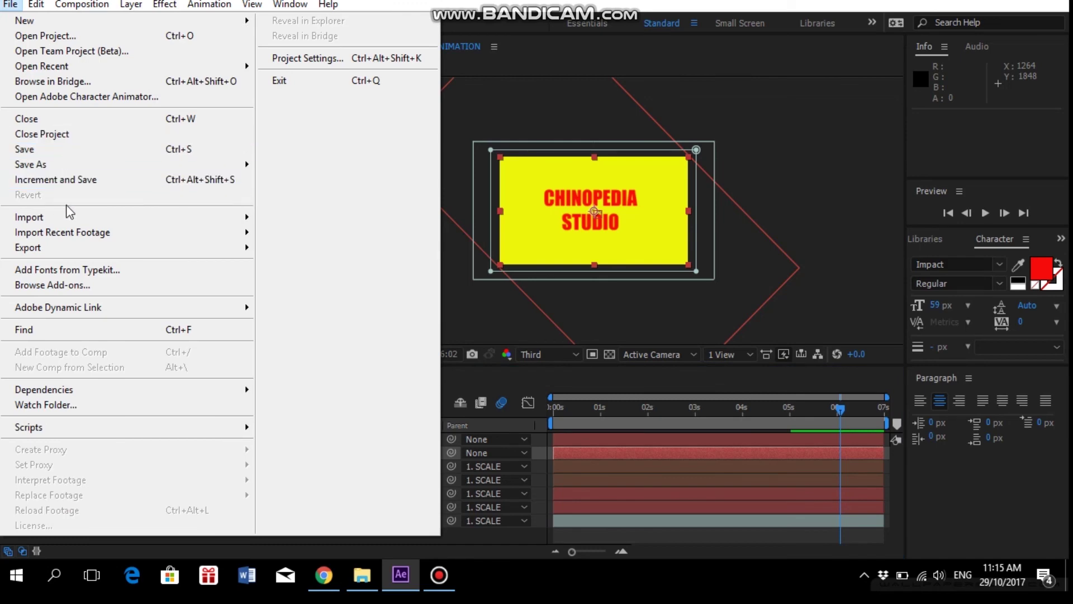
mouse_move(67, 217)
left_click(361, 222)
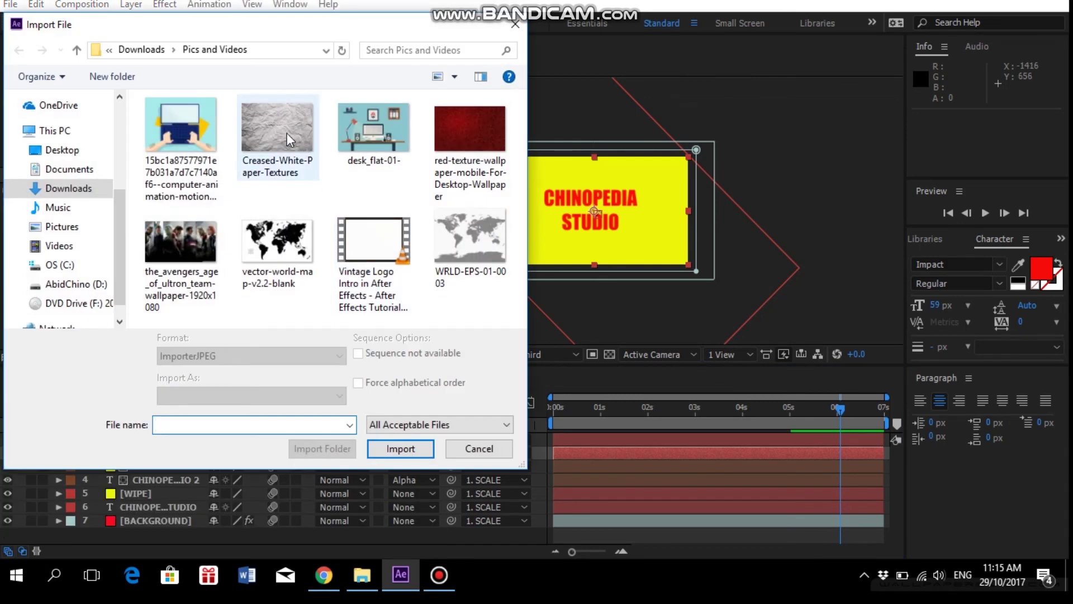
double_click(287, 133)
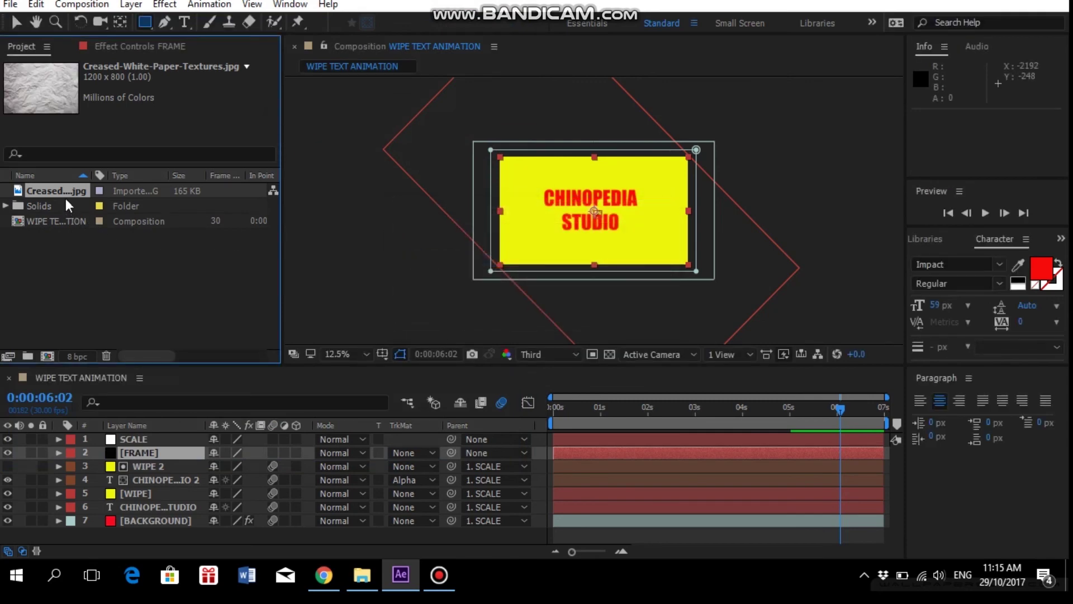
left_click_drag(65, 192, 133, 456)
Rename the creased paper image layer as TEXTURE
right_click(147, 466)
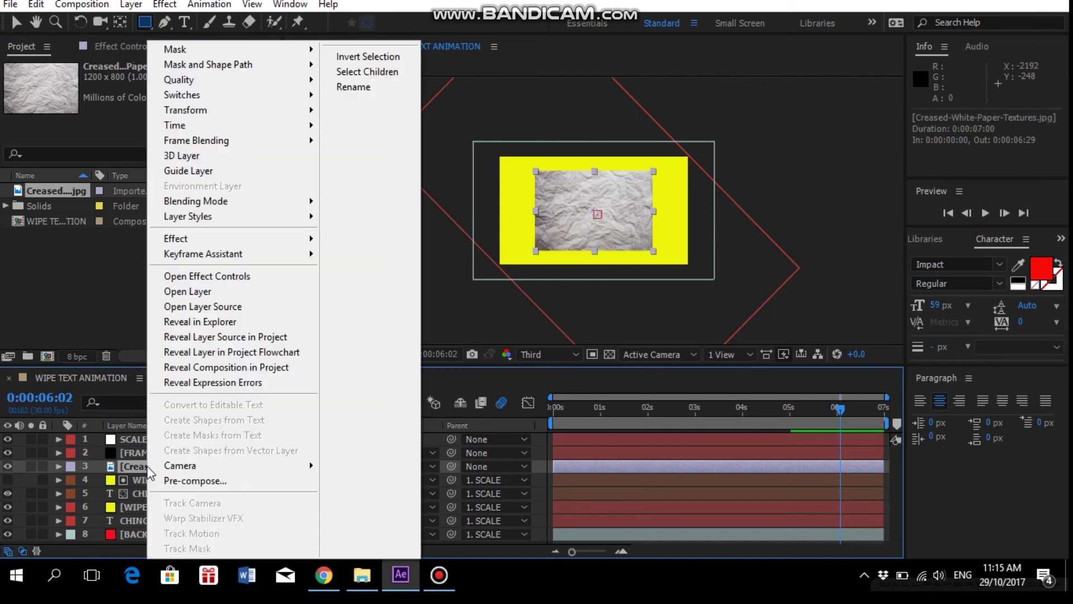
left_click(371, 94)
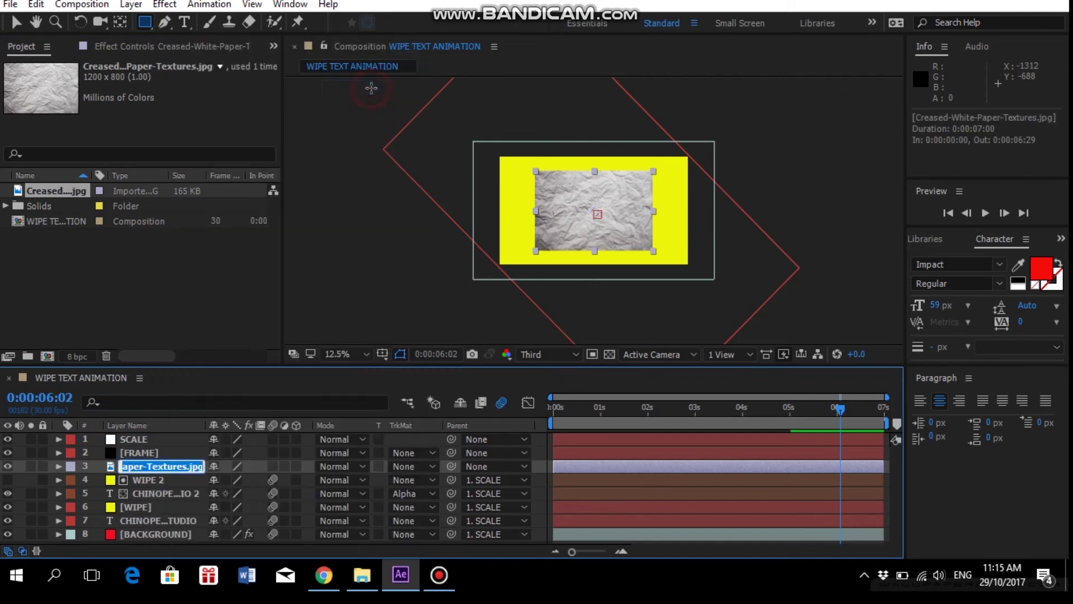
type("TEXTURE")
key("Return")
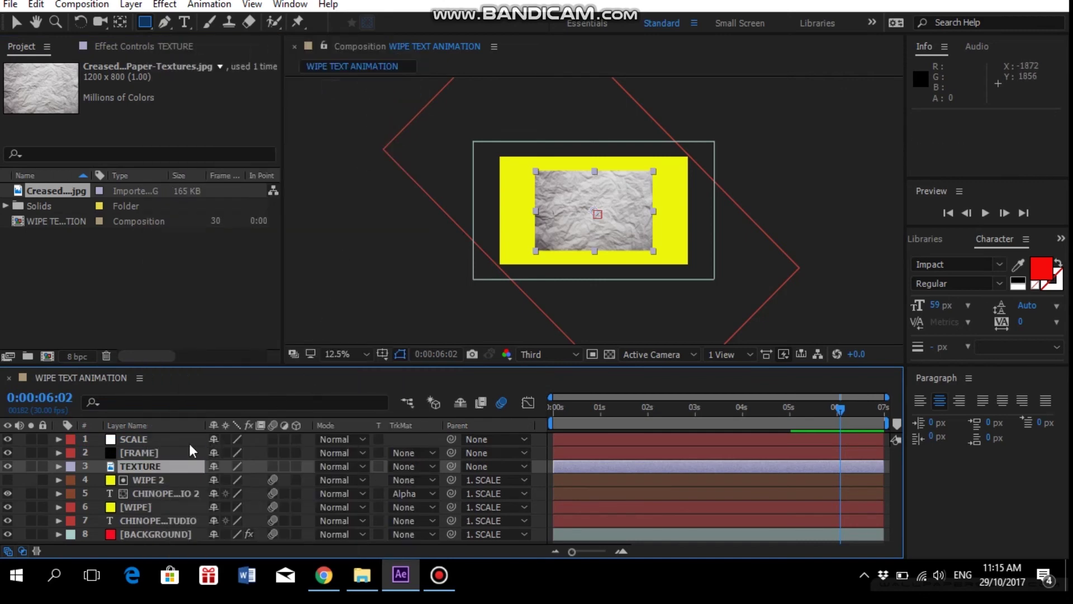
Scale the TEXTURE layer to 195% so it covers the frame, and set its blending mode to Subtract
left_click(160, 467)
key("s")
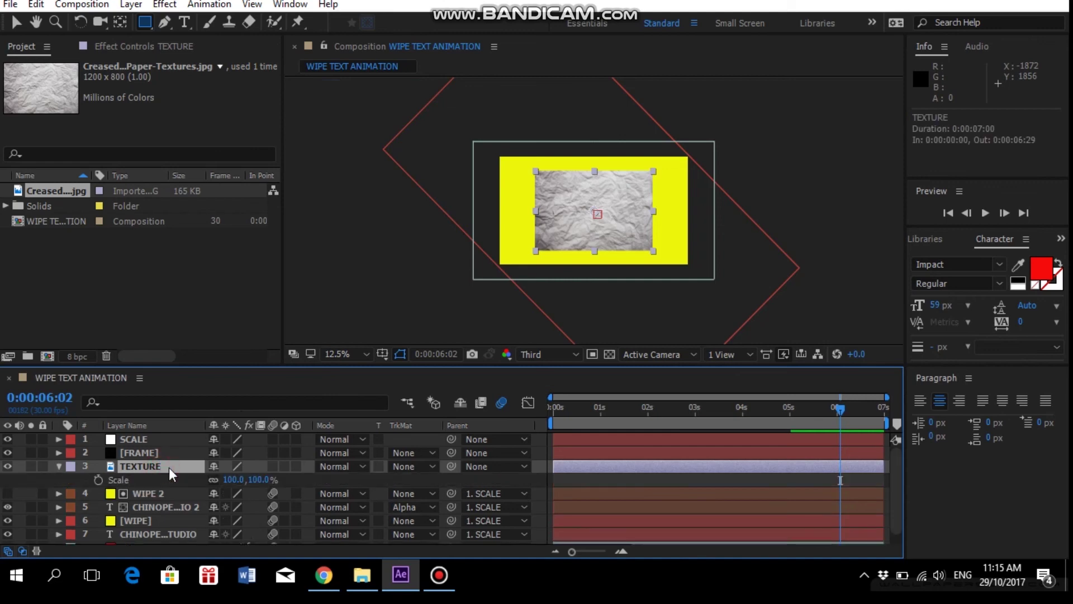
left_click_drag(238, 480, 308, 480)
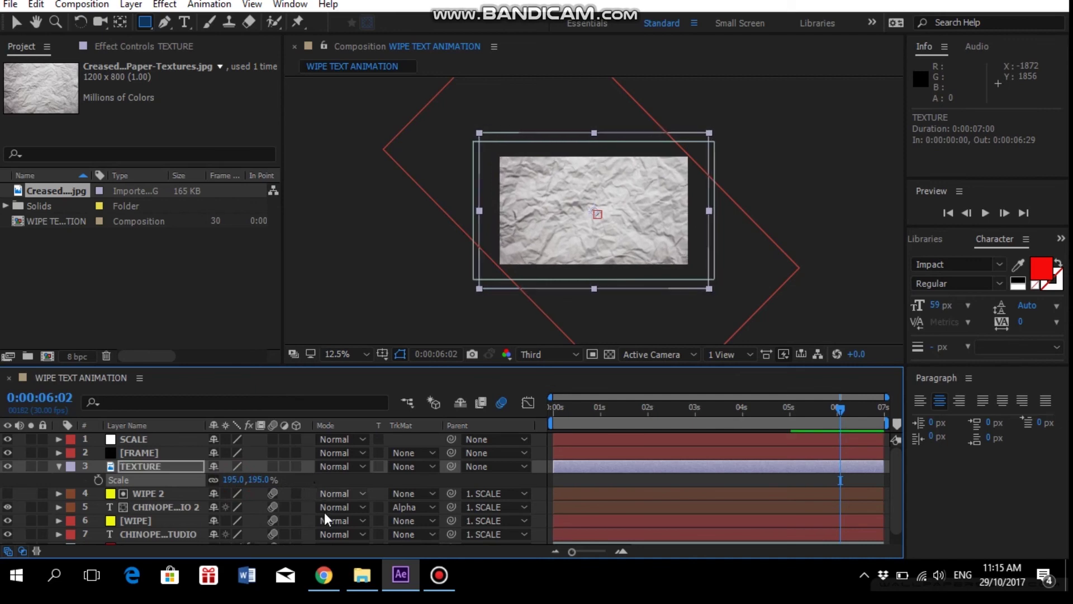
left_click(58, 466)
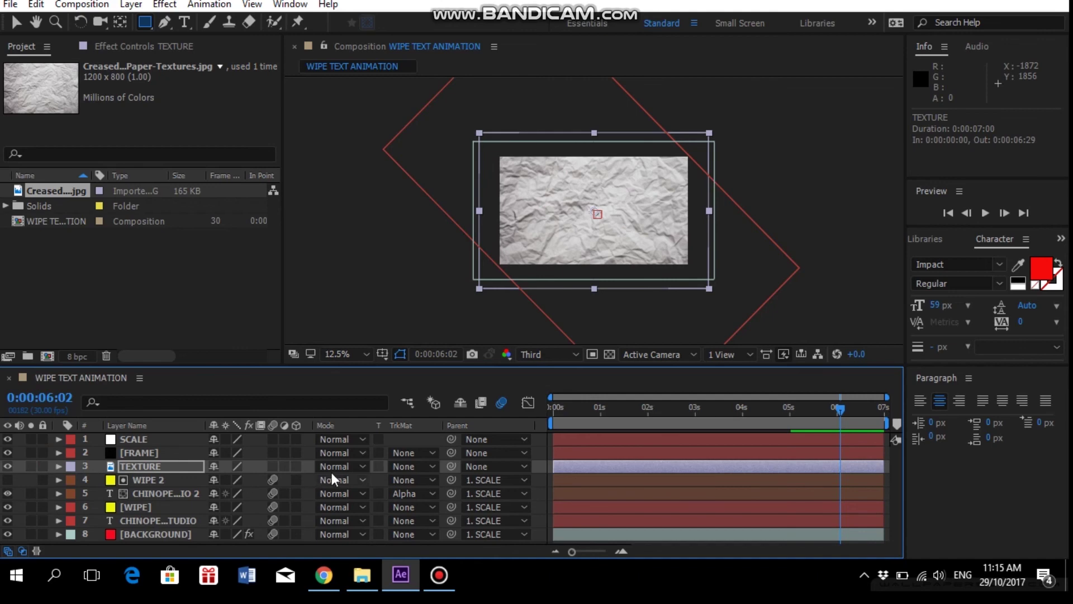
left_click(350, 467)
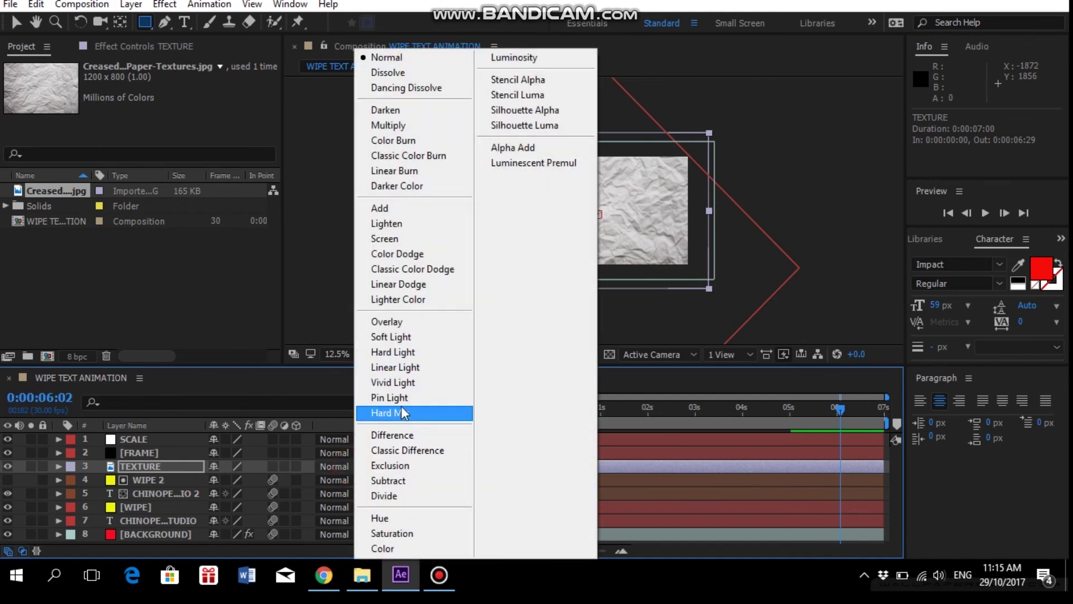
left_click(398, 480)
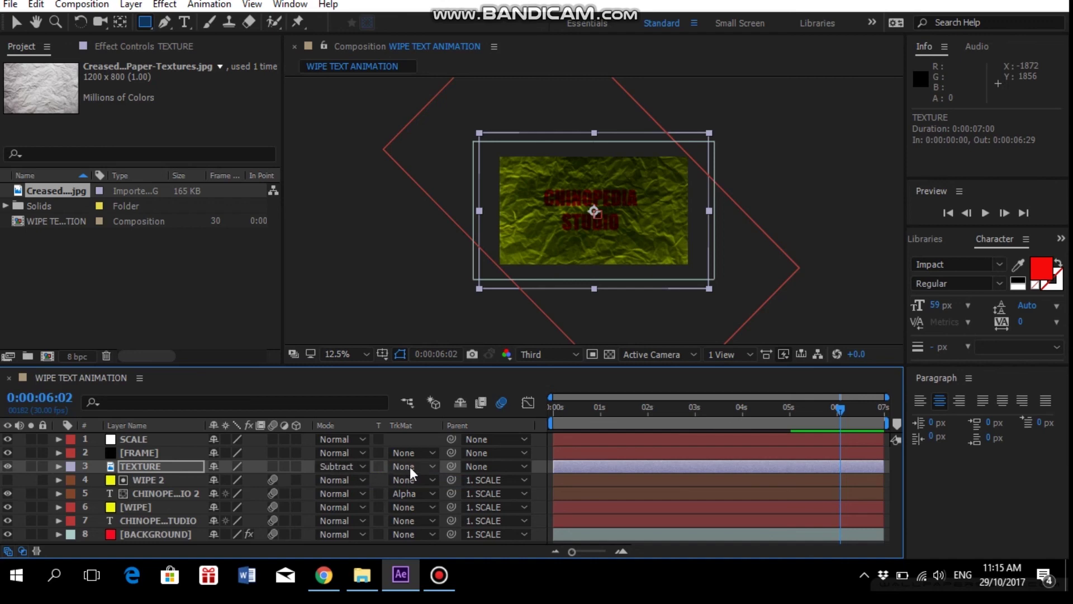
Parent the TEXTURE and FRAME layers to the SCALE null
left_click(495, 466)
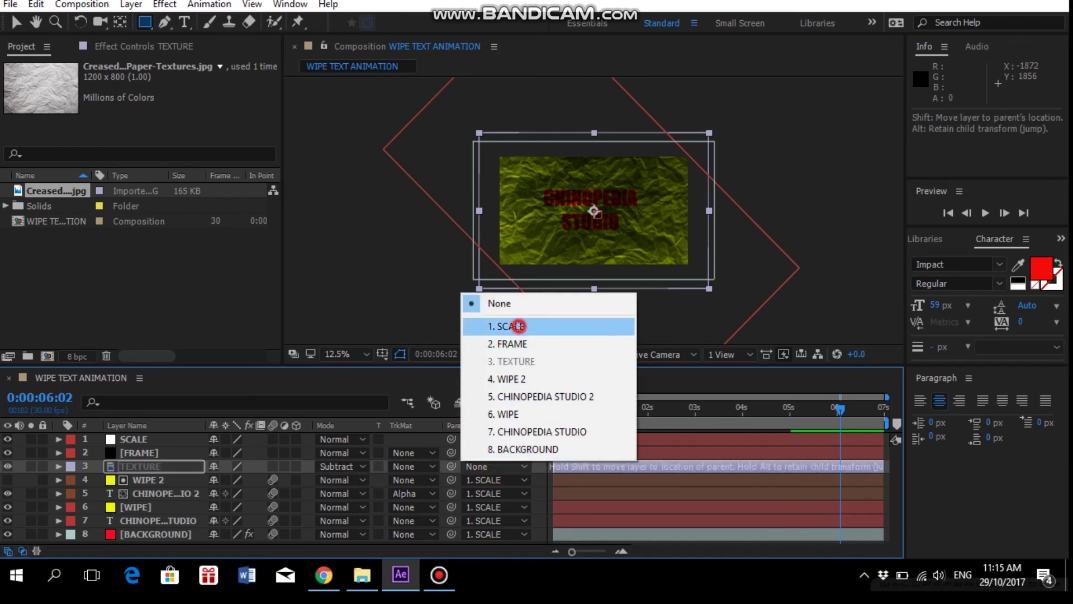
left_click(510, 326)
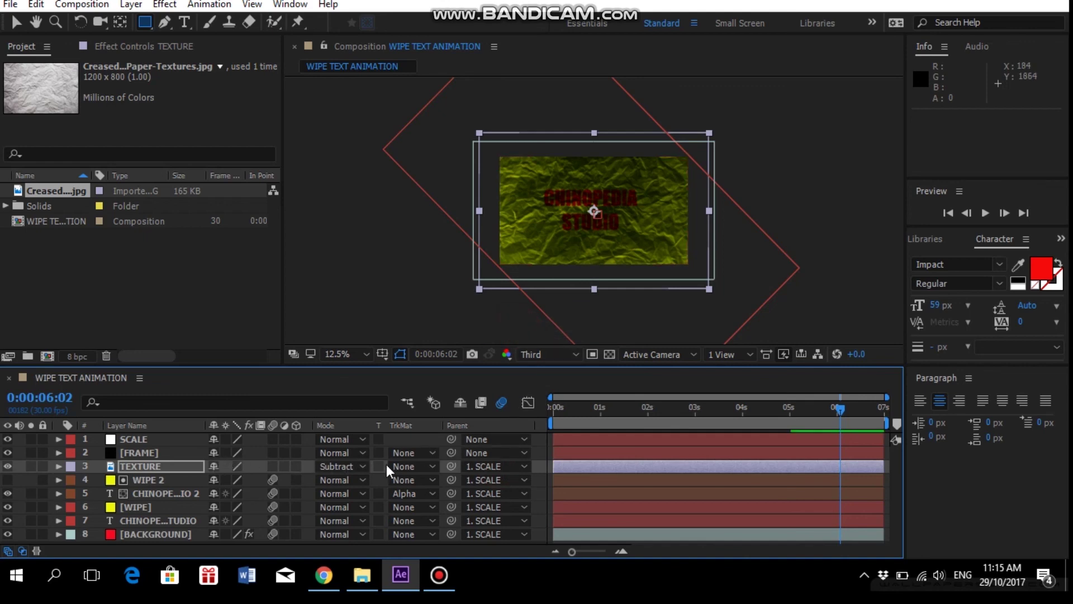
left_click(494, 452)
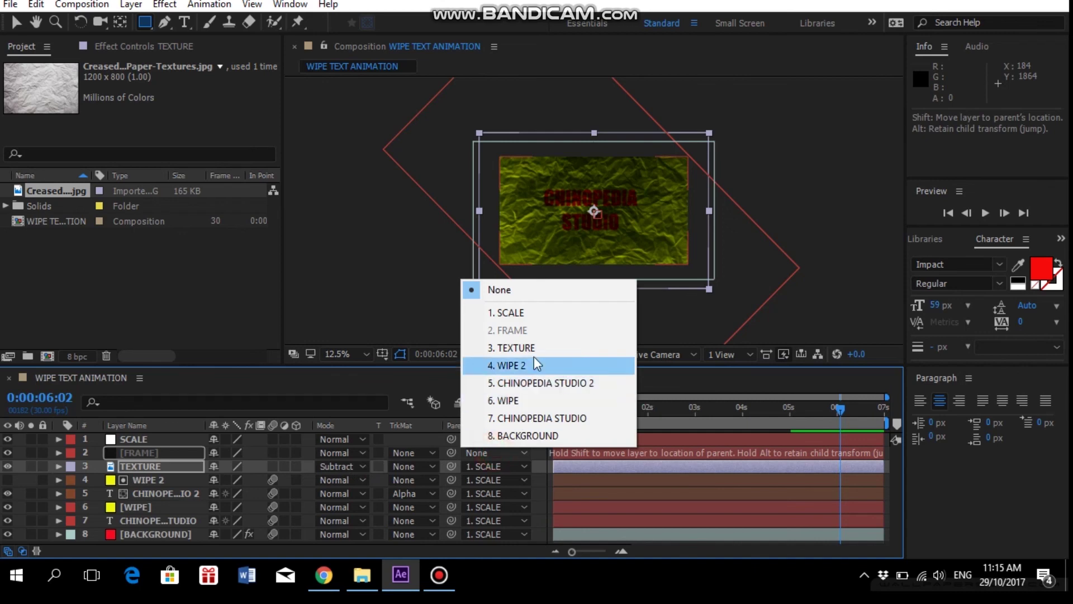
left_click(538, 311)
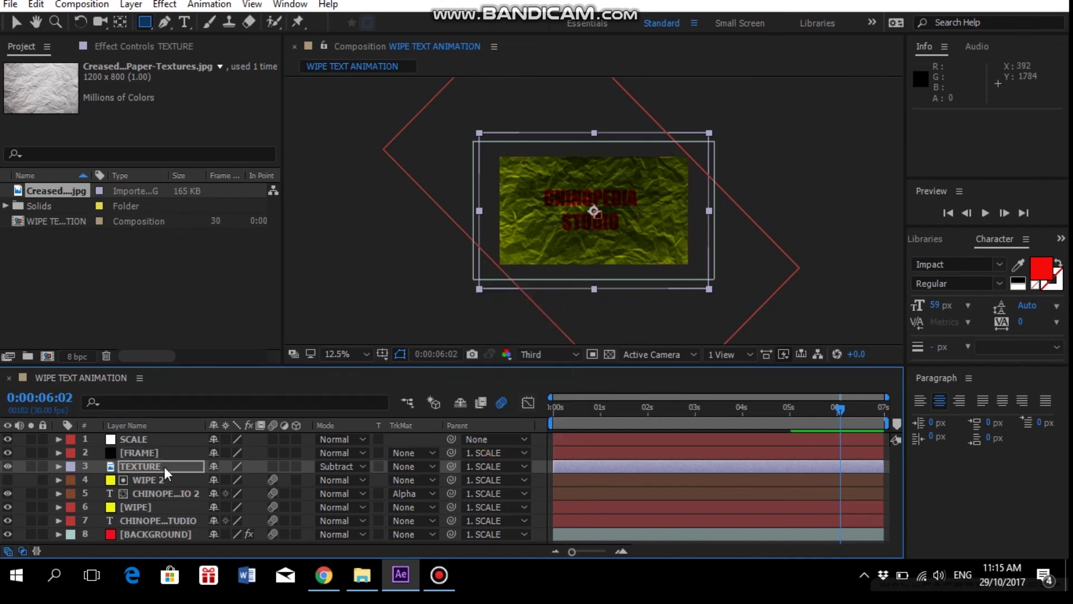
Try opacities of 20% and 50% on the TEXTURE layer, and settle on 30%
left_click(143, 468)
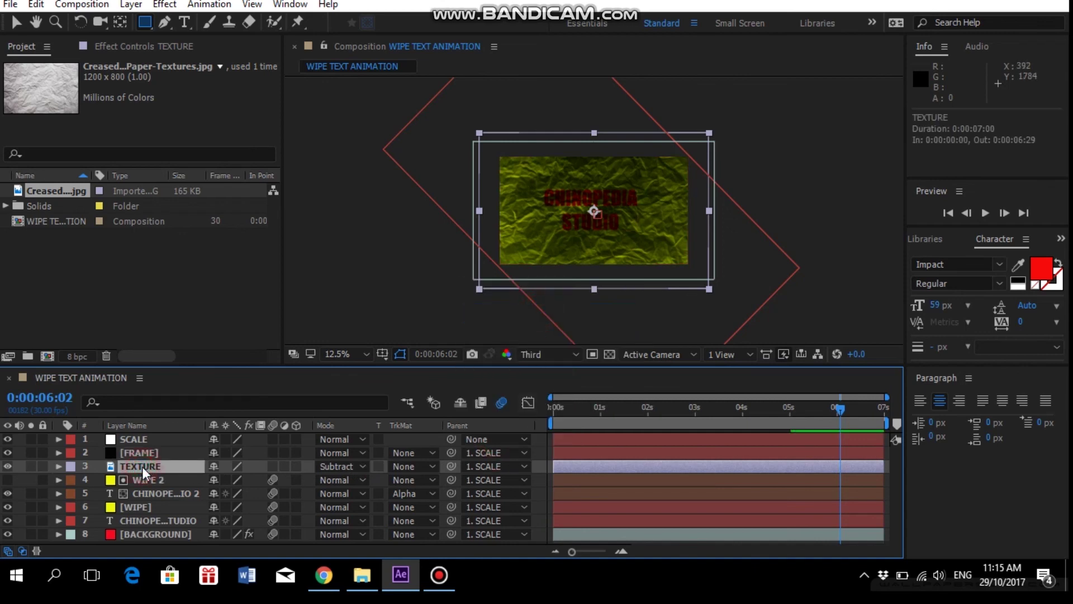
key("t")
left_click(214, 479)
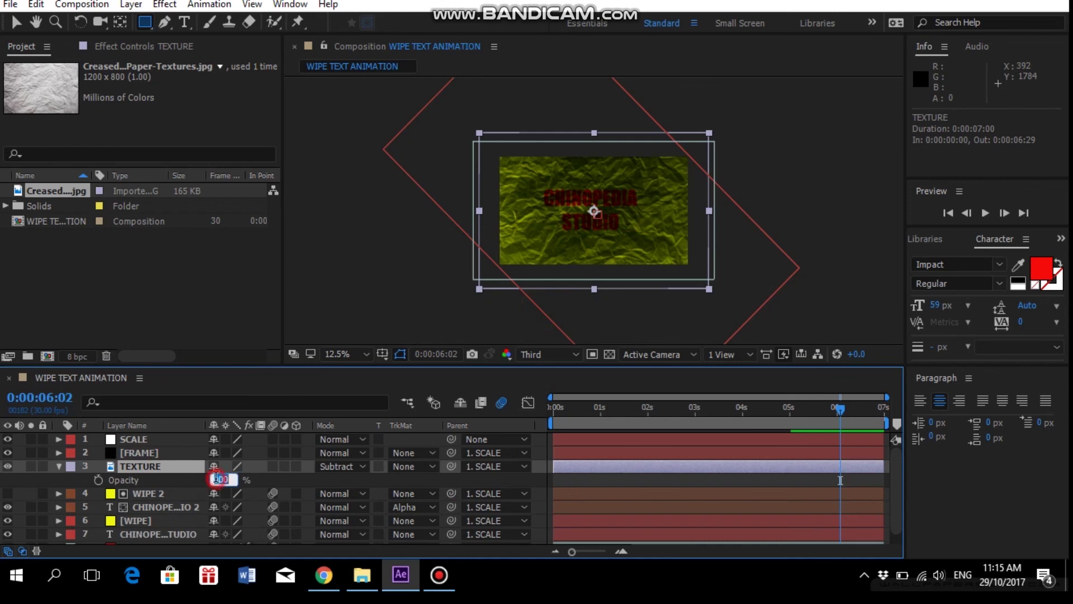
type("20")
key("Return")
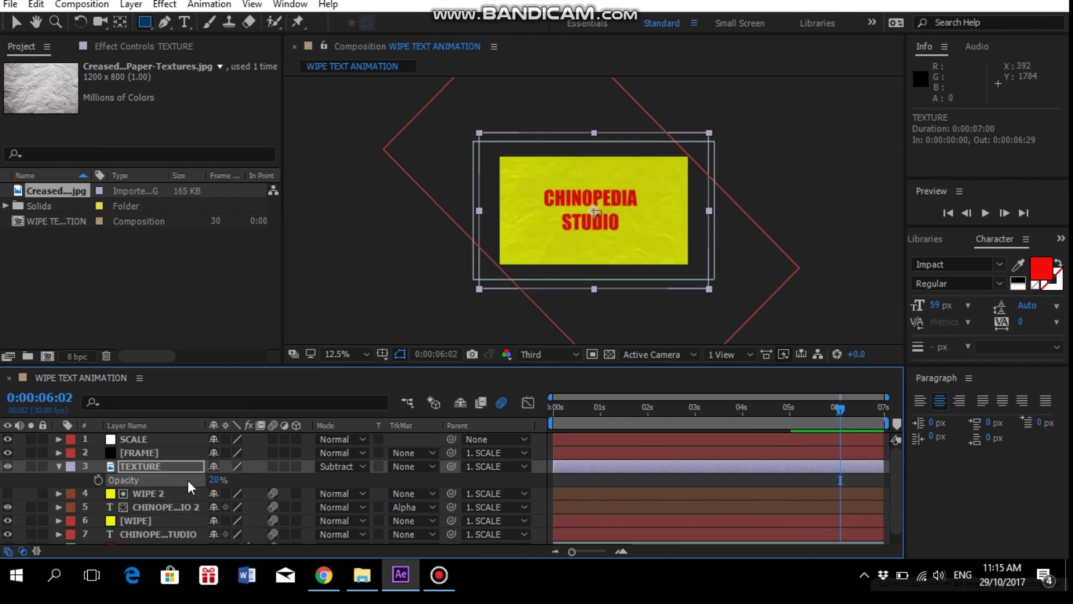
left_click(216, 479)
type("50")
key("Return")
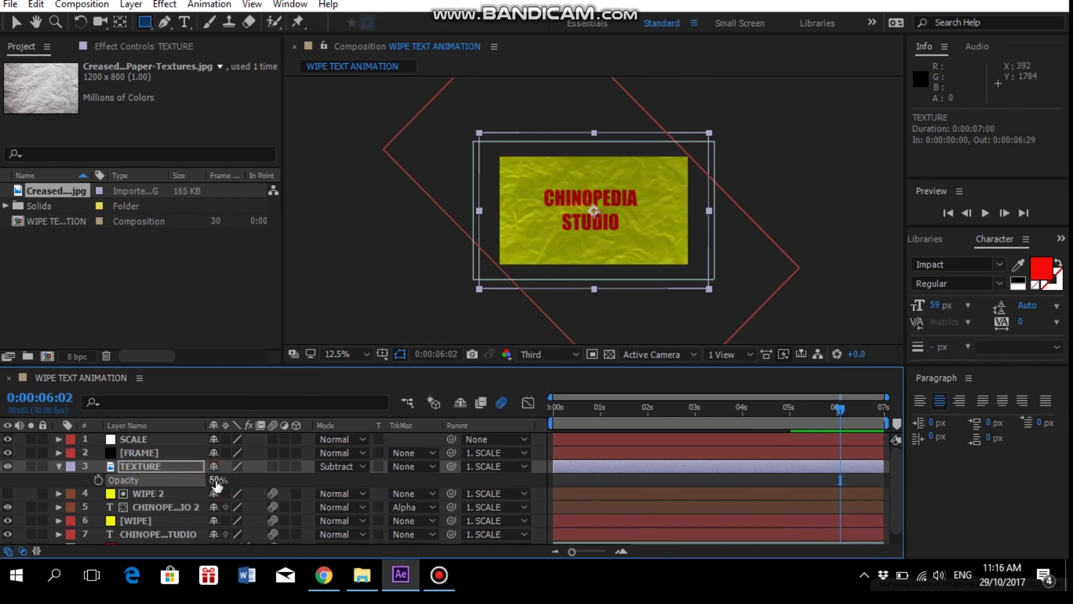
left_click(215, 479)
type("30")
key("Return")
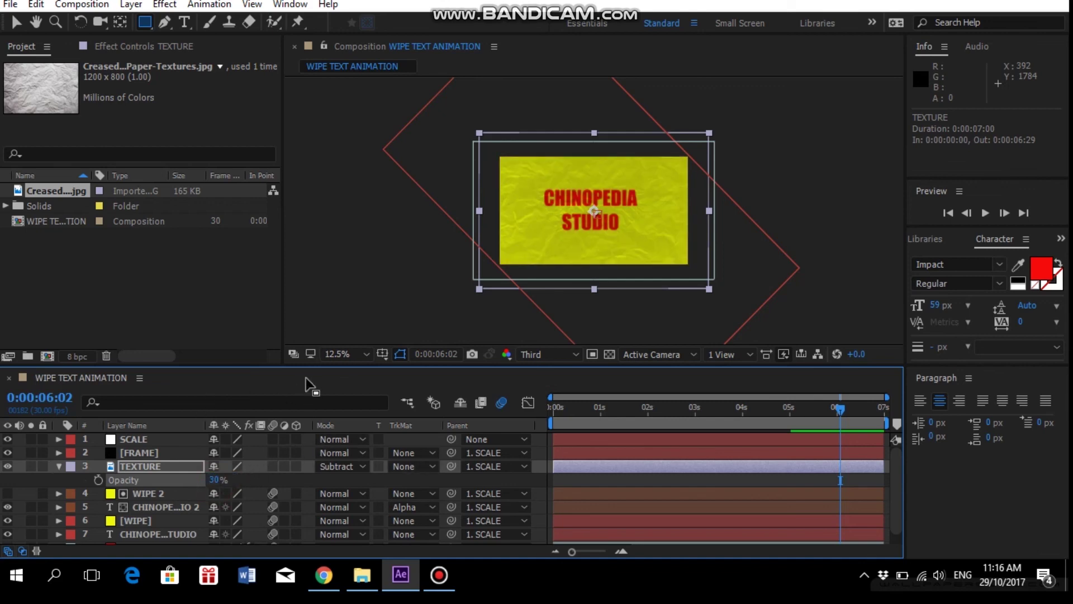
Fit the composition view up to 100% and preview the textured animation
left_click(334, 356)
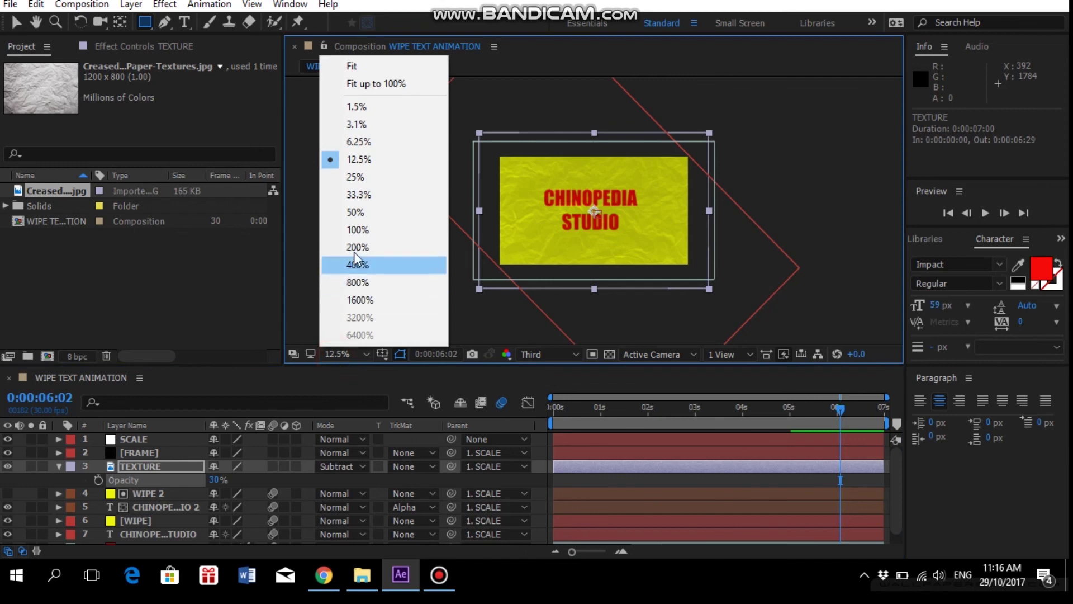
left_click(374, 84)
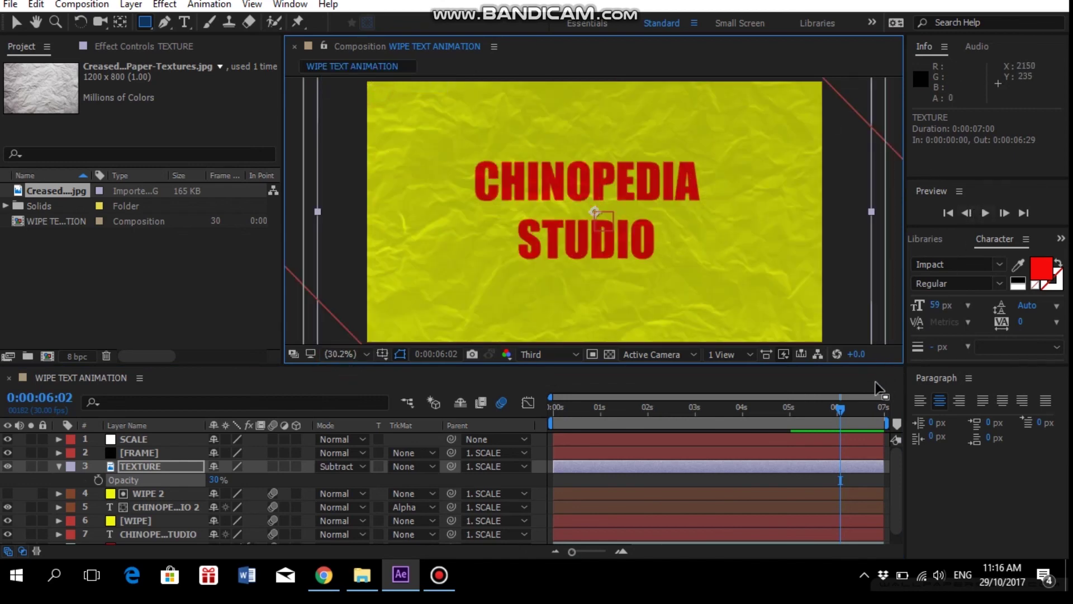
left_click(981, 212)
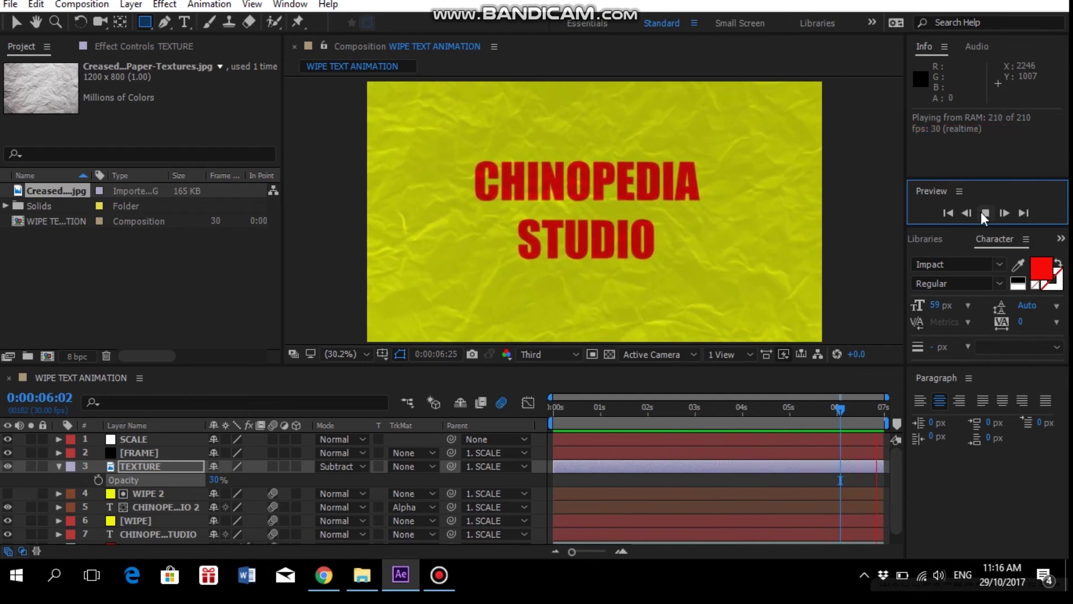
left_click(982, 212)
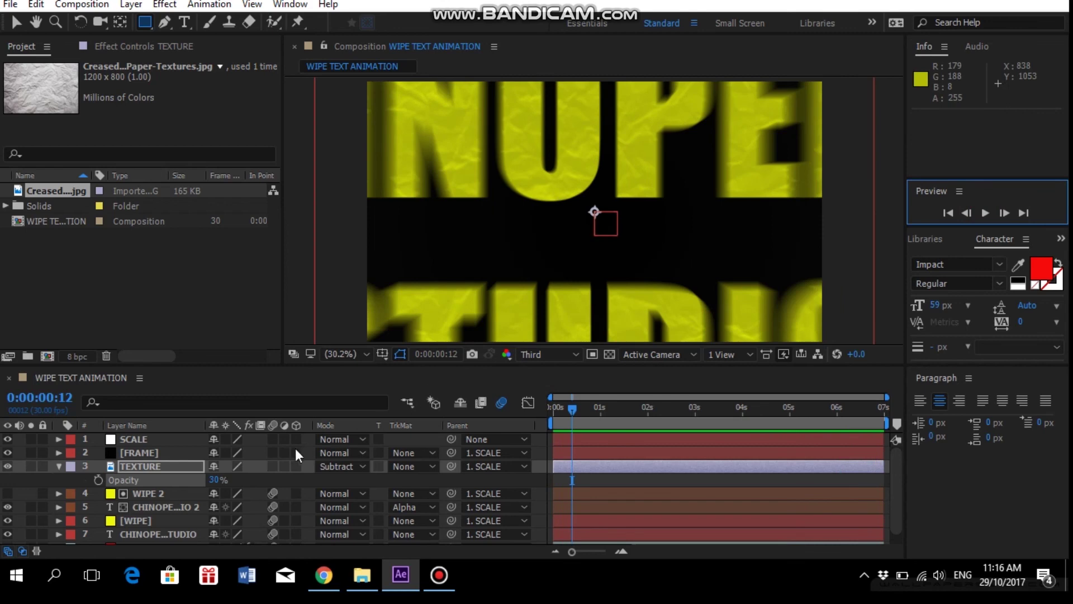
Enable motion blur for the TEXTURE and FRAME layers and preview the animation
left_click(272, 466)
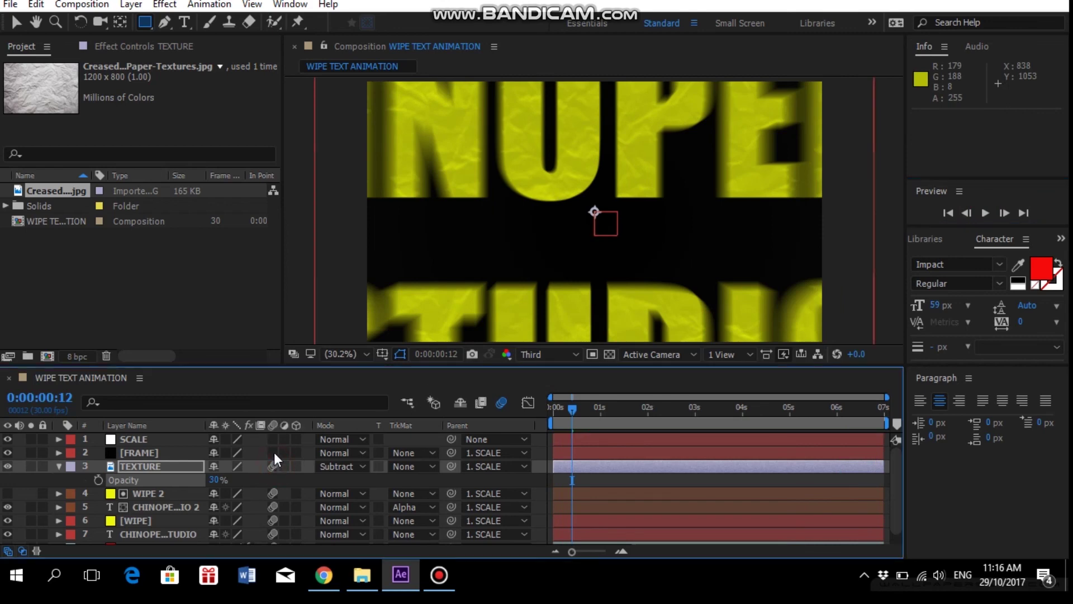
left_click(273, 452)
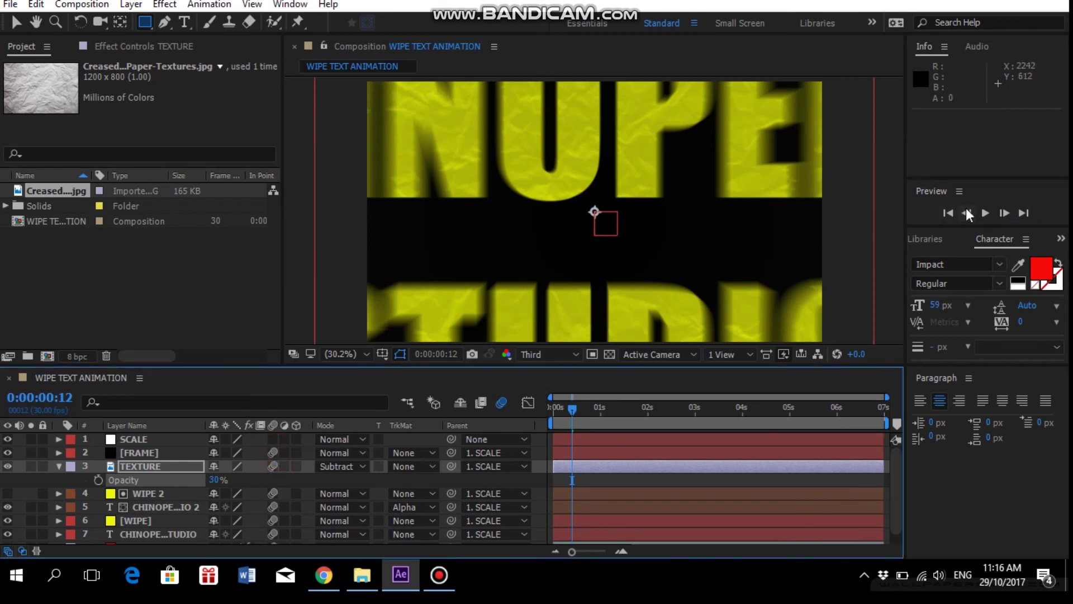
left_click(985, 213)
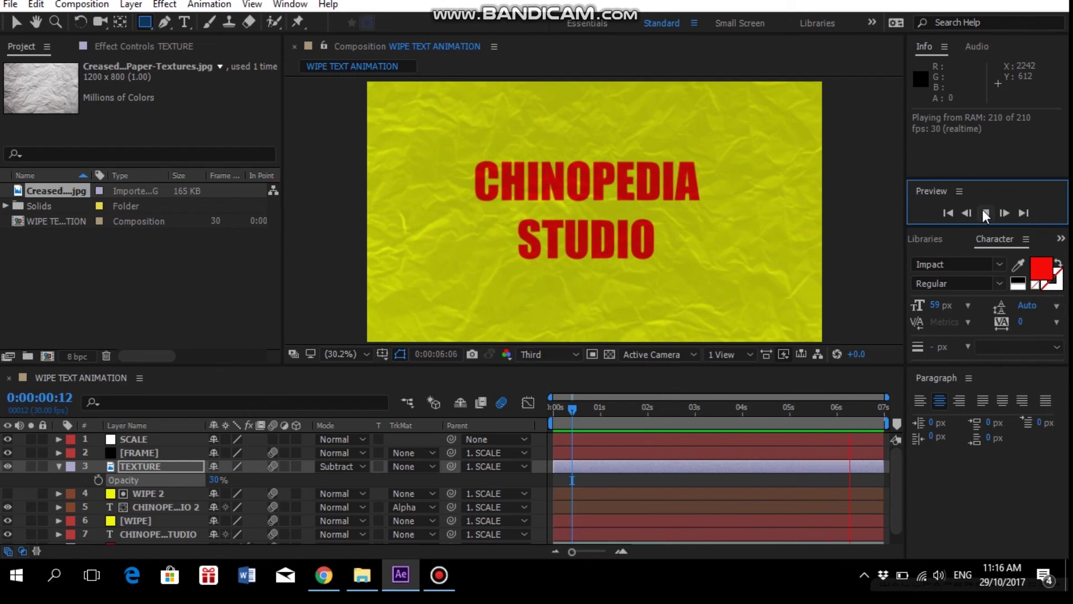
left_click(982, 210)
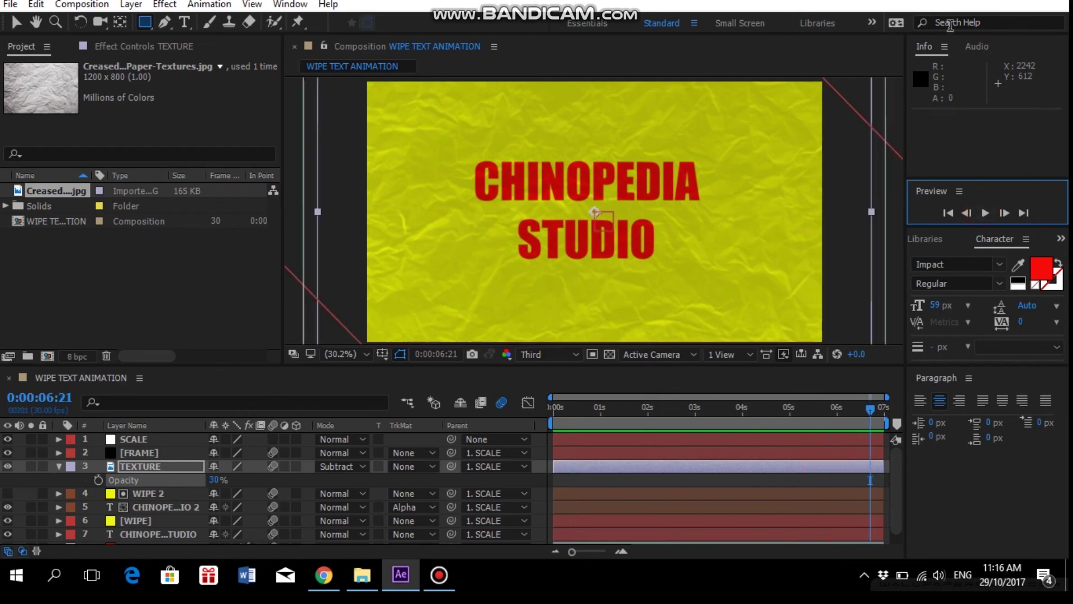